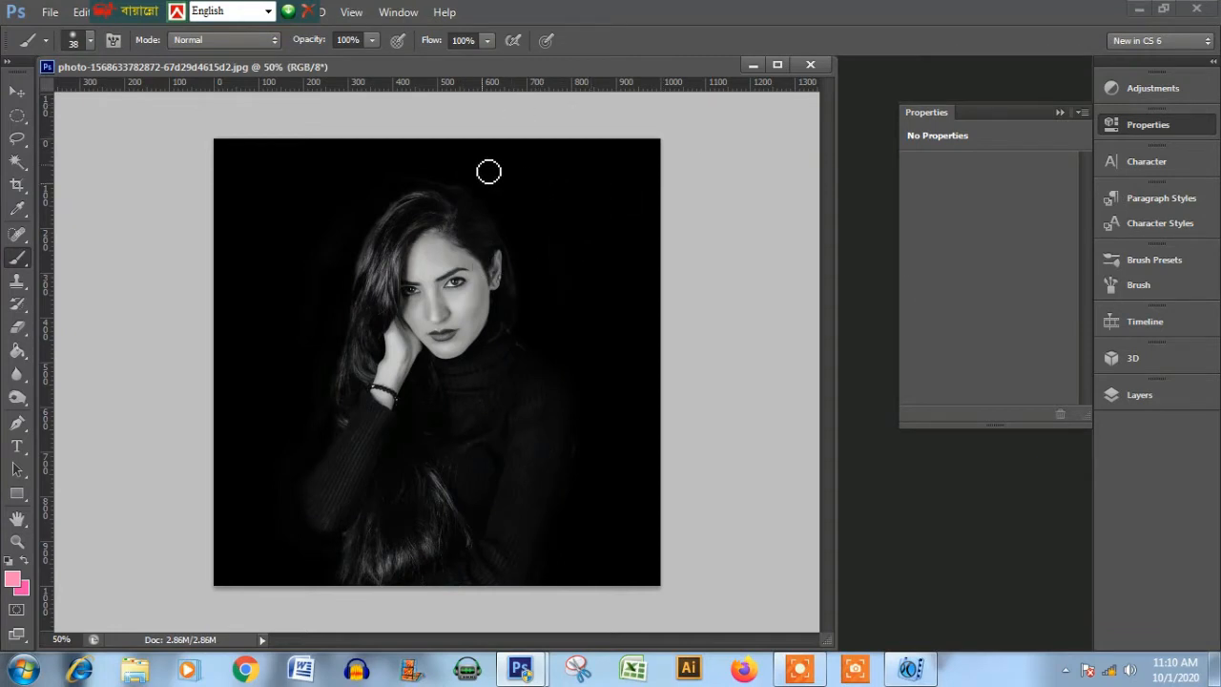
Add a Solid Color fill layer above the portrait in light pink, #fbbebe.
left_click(1137, 393)
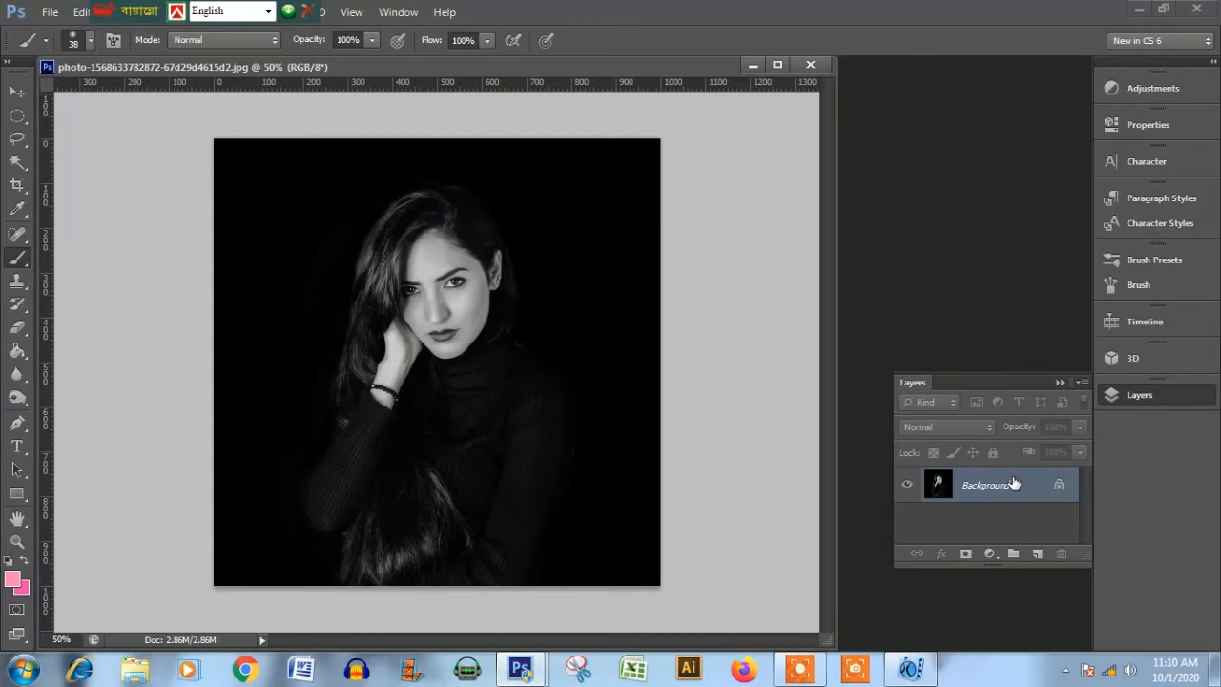
left_click(993, 554)
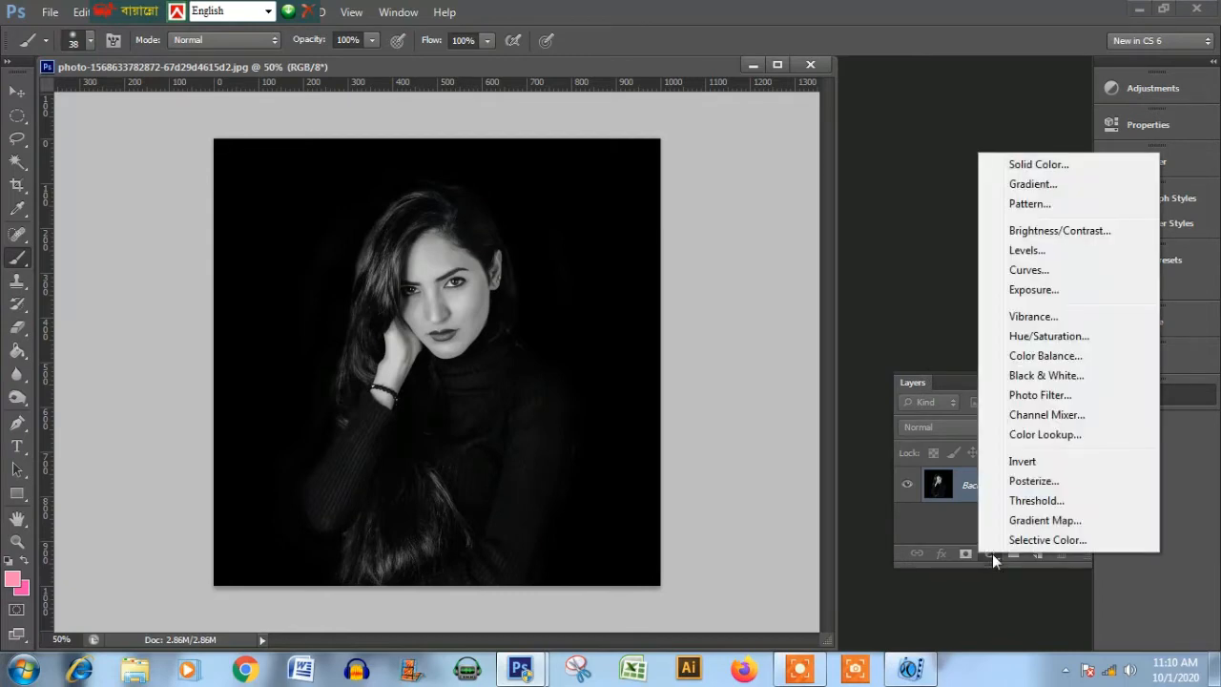
left_click(1057, 164)
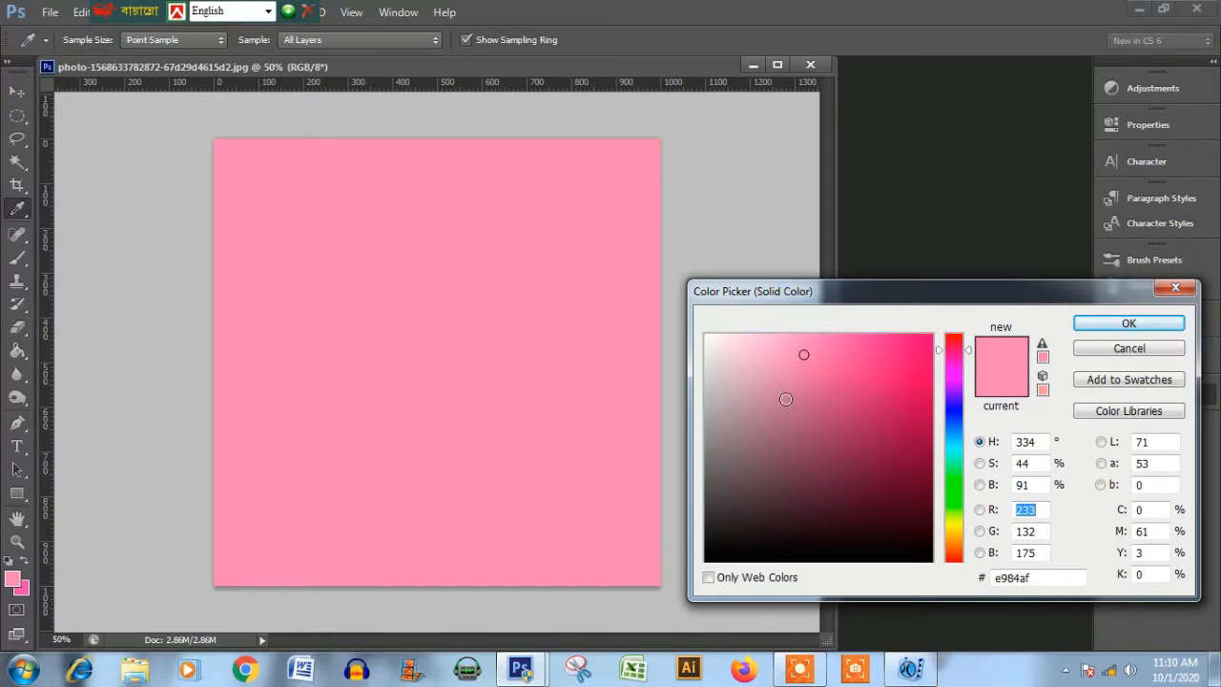
mouse_move(785, 399)
left_mouse_down()
mouse_move(811, 421)
mouse_move(786, 454)
left_mouse_up()
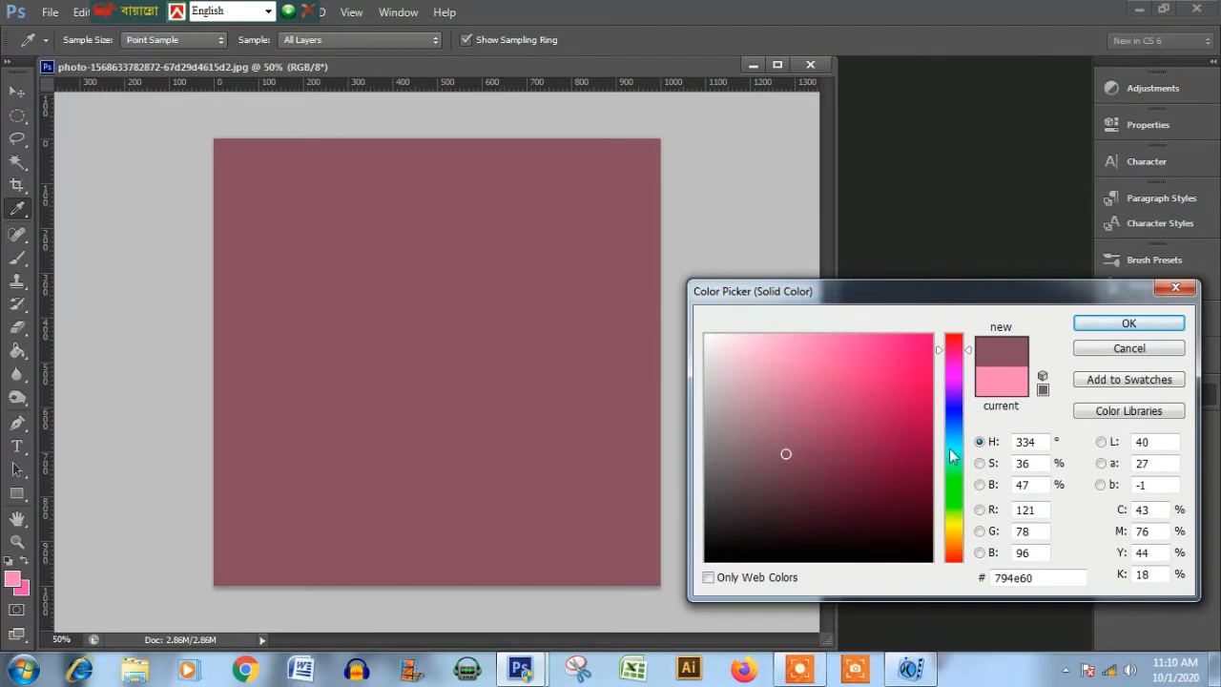
key("Tab")
left_click_drag(954, 344, 954, 561)
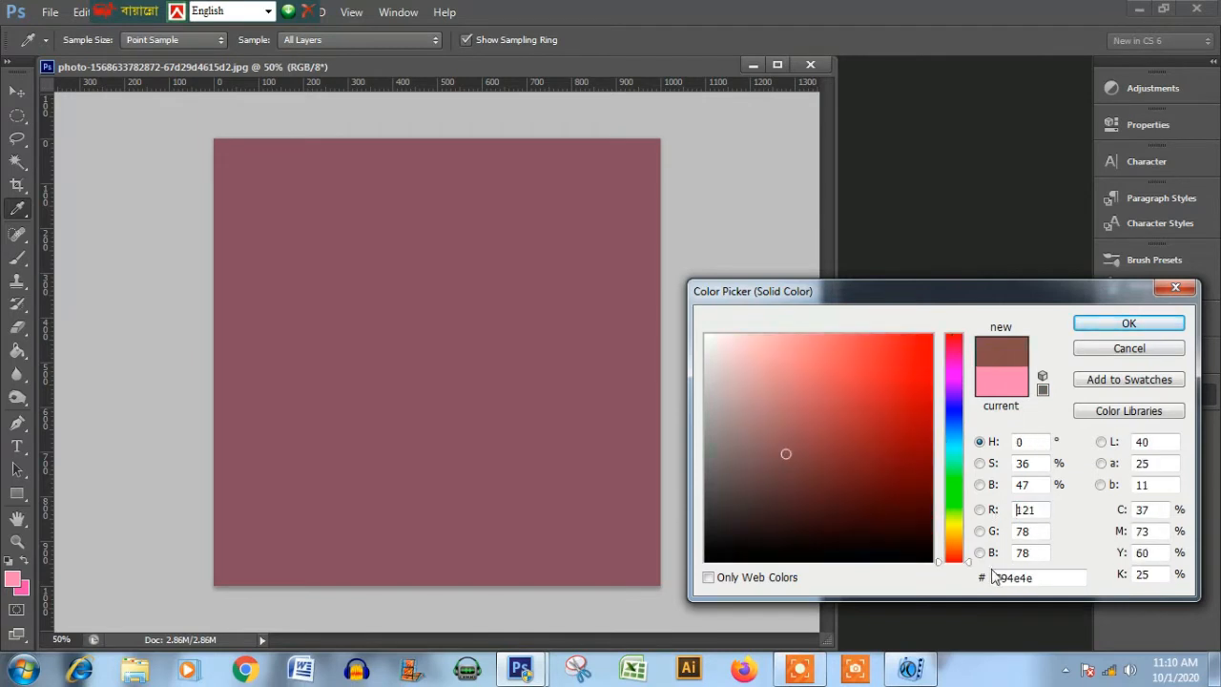
left_click(725, 355)
mouse_move(725, 354)
left_mouse_down()
mouse_move(706, 350)
mouse_move(755, 343)
left_mouse_up()
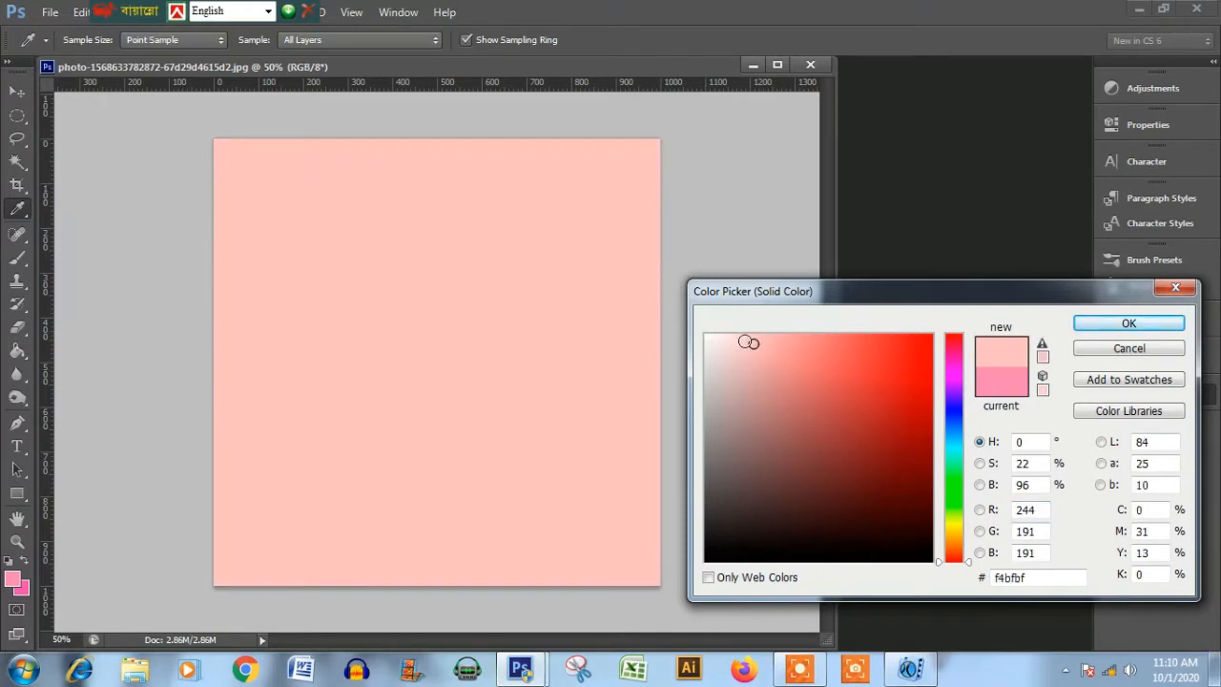
left_click_drag(748, 342, 758, 339)
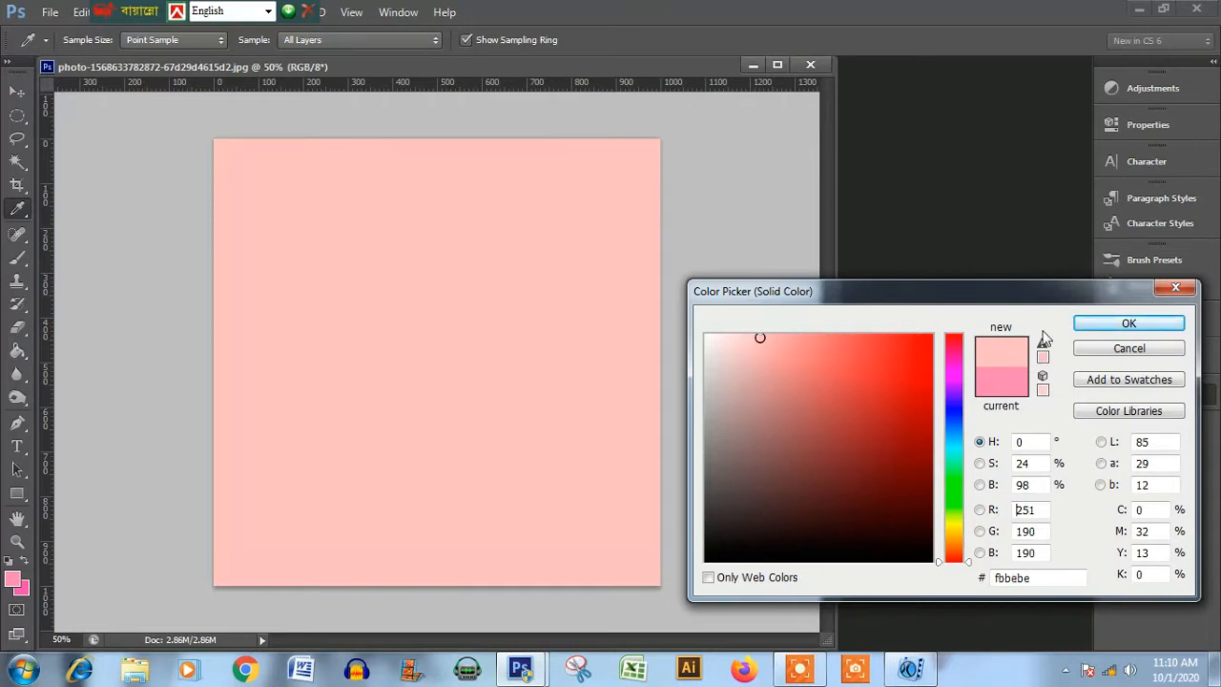
left_click(1090, 326)
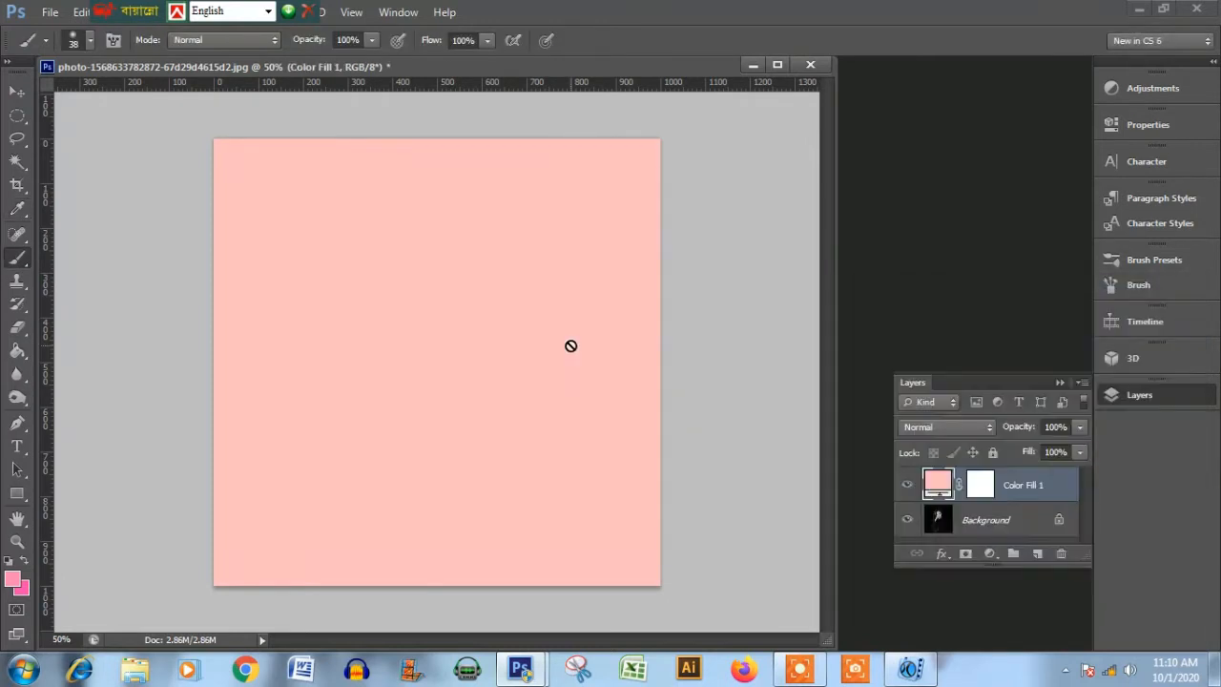
Invert the color fill layer's mask to black.
left_click(982, 485)
key("ctrl+i")
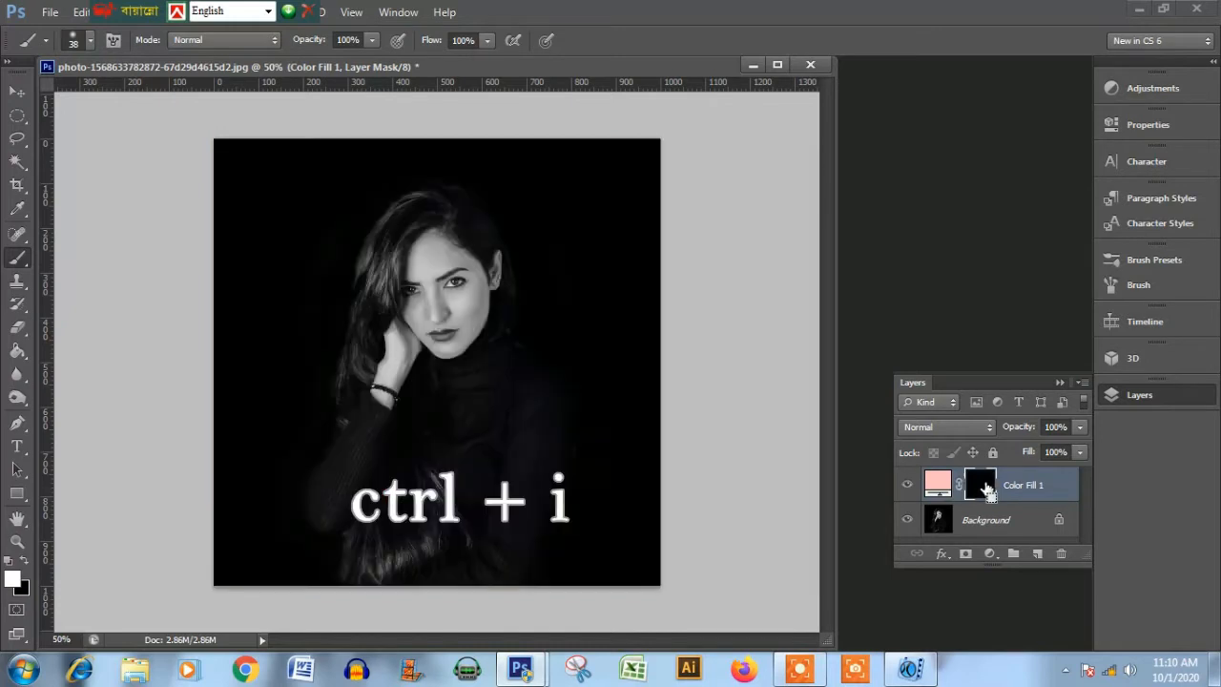
left_click(917, 406)
left_click(918, 405)
left_click(930, 428)
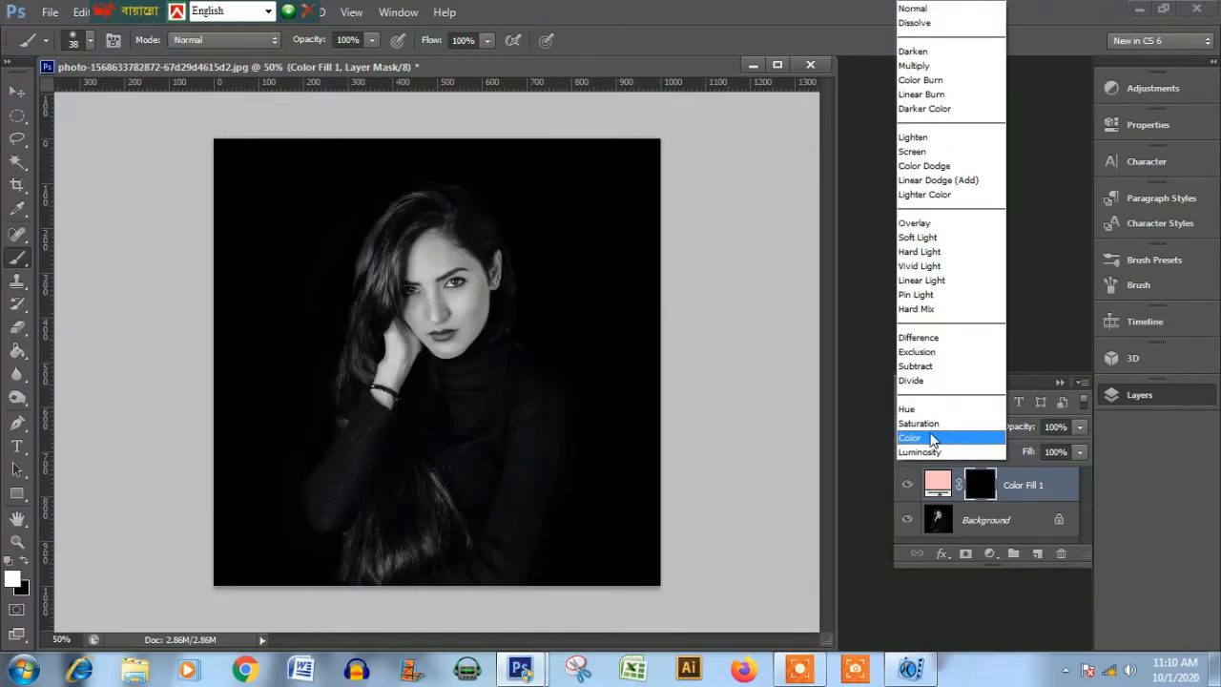
left_click(930, 442)
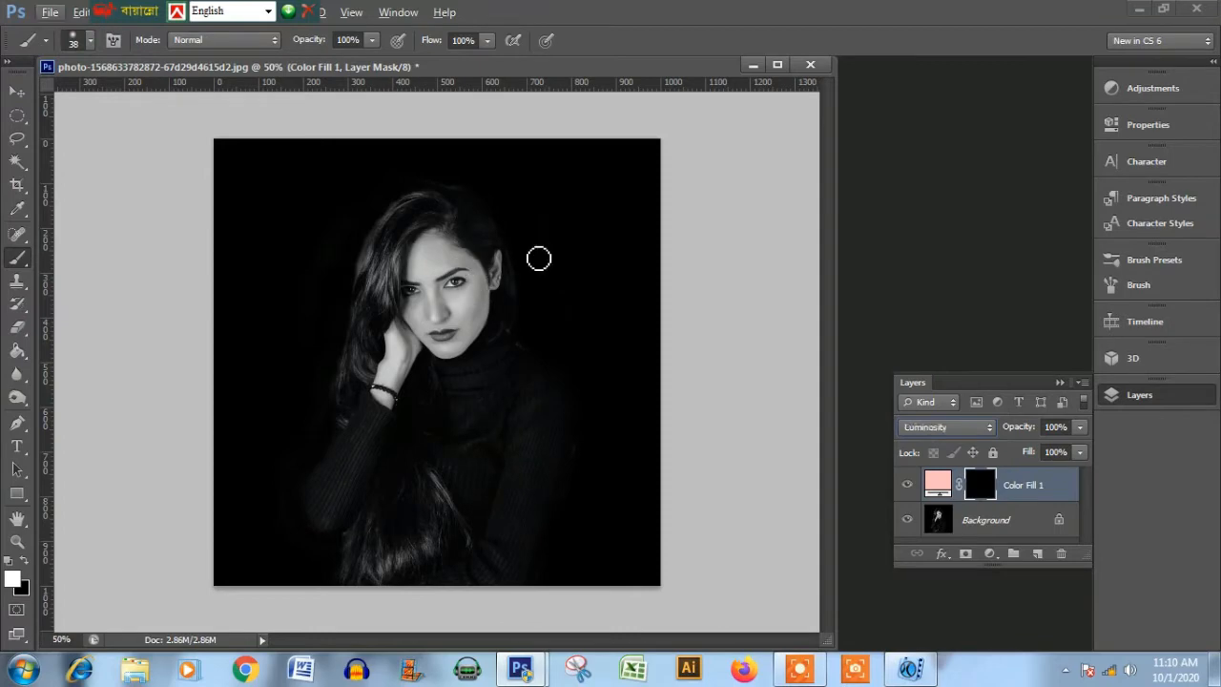
left_click(560, 227)
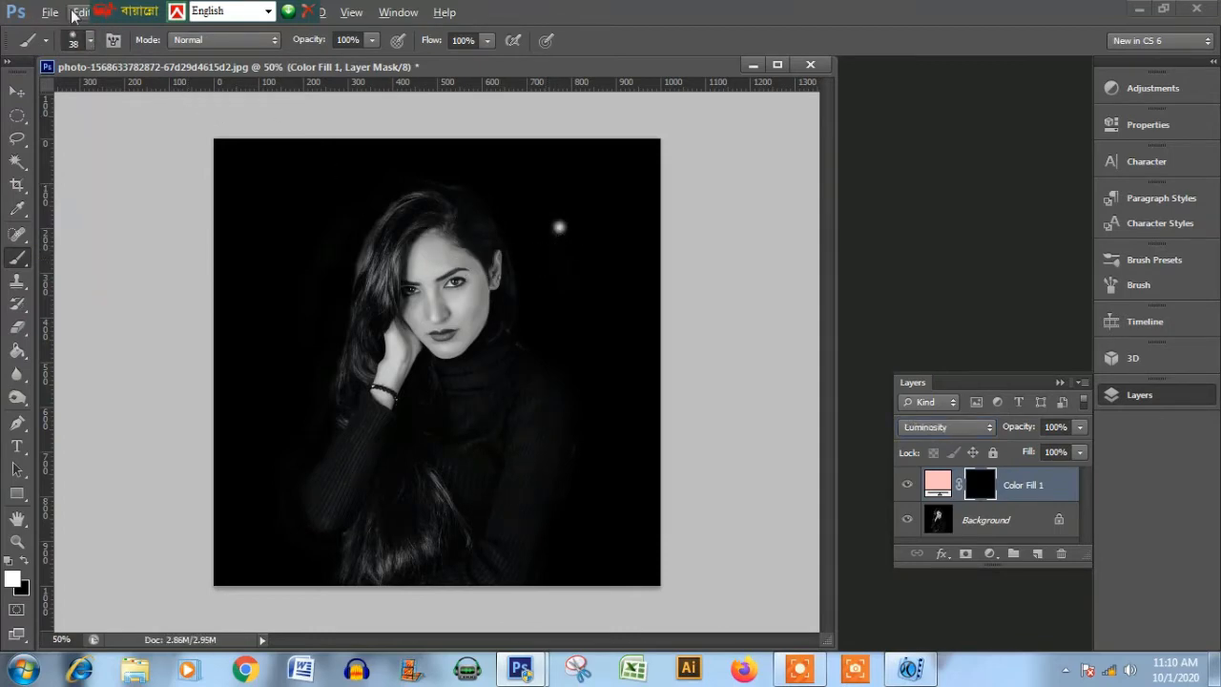
left_click(82, 12)
left_click(152, 40)
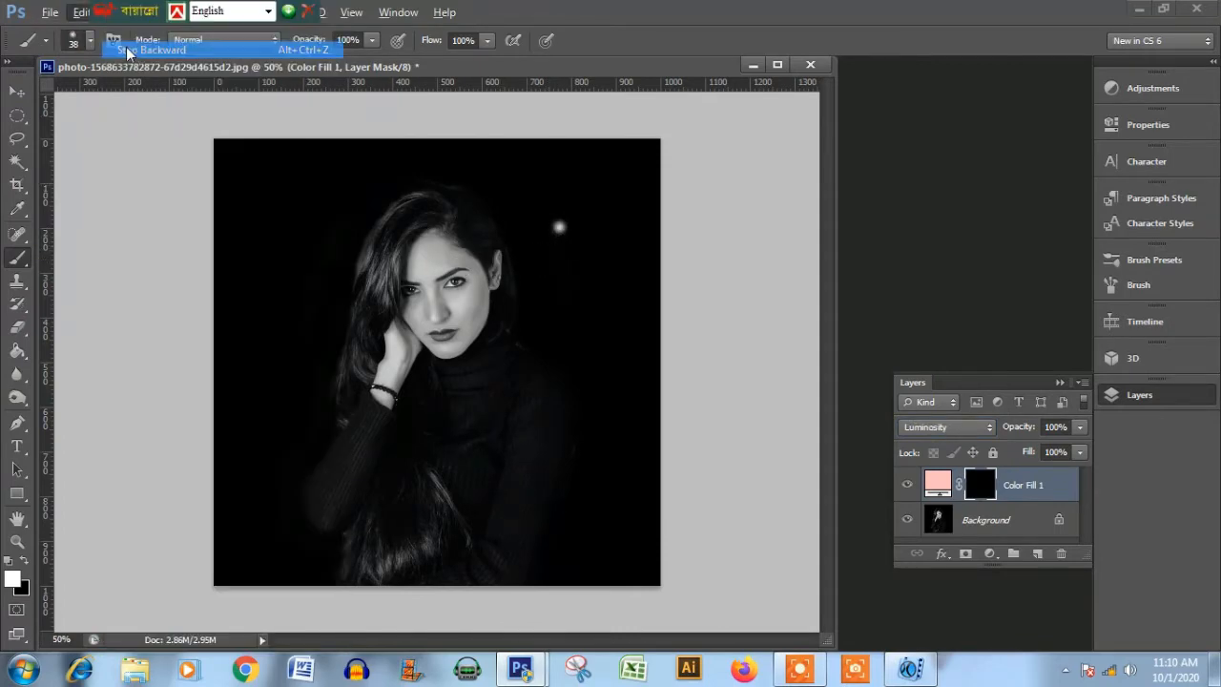
Set the color fill layer's blend mode to Color.
left_click(940, 430)
left_click(917, 435)
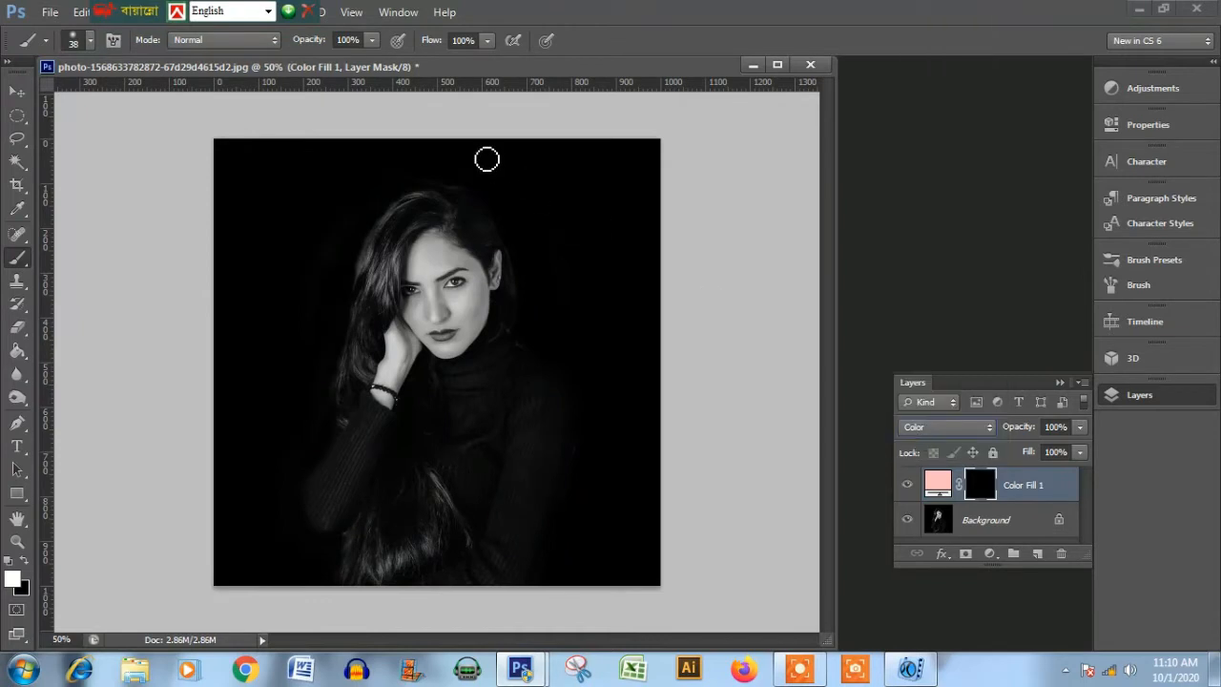
key("Up")
key("Up")
key("alt")
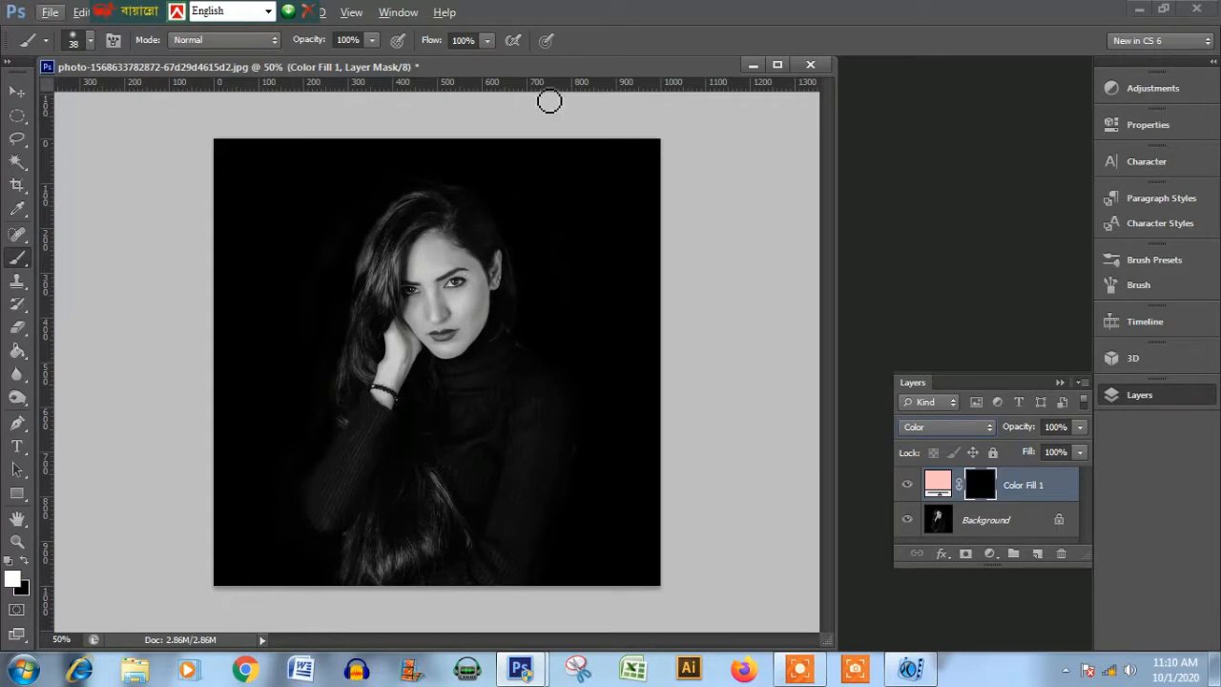
Paint white on the fill layer's mask over the middle of the forehead with the 38 px soft brush.
left_click(446, 264)
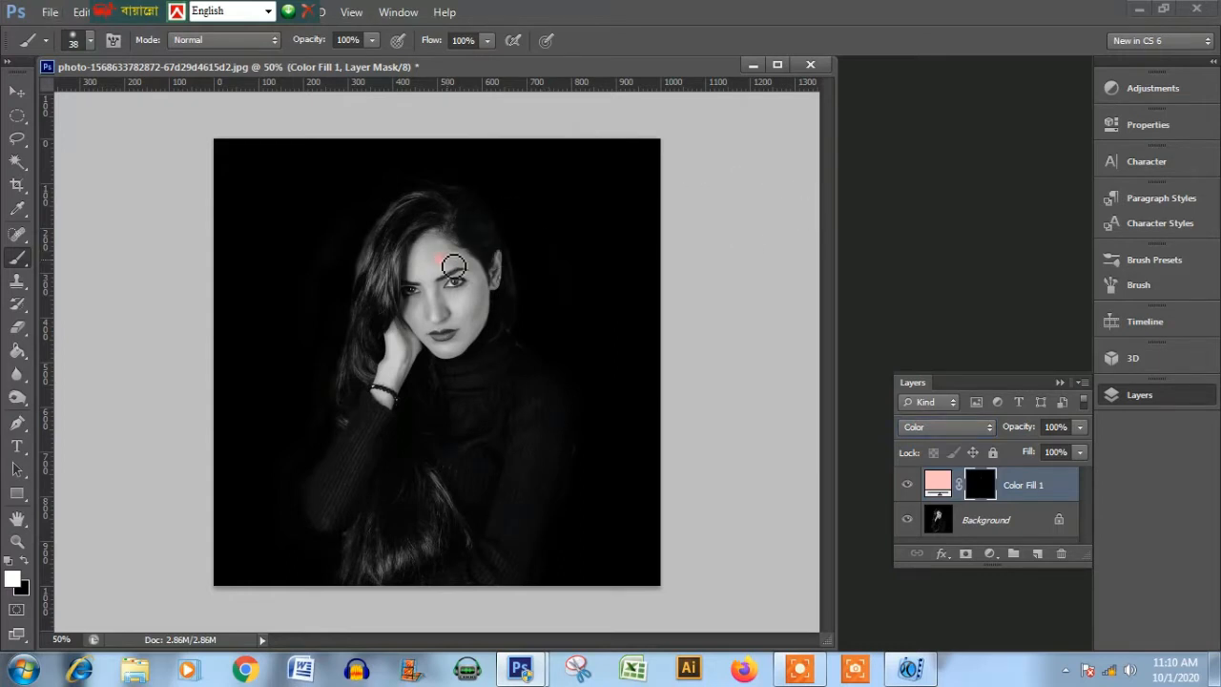
scroll(450, 257, "up", 3)
scroll(452, 251, "up", 2)
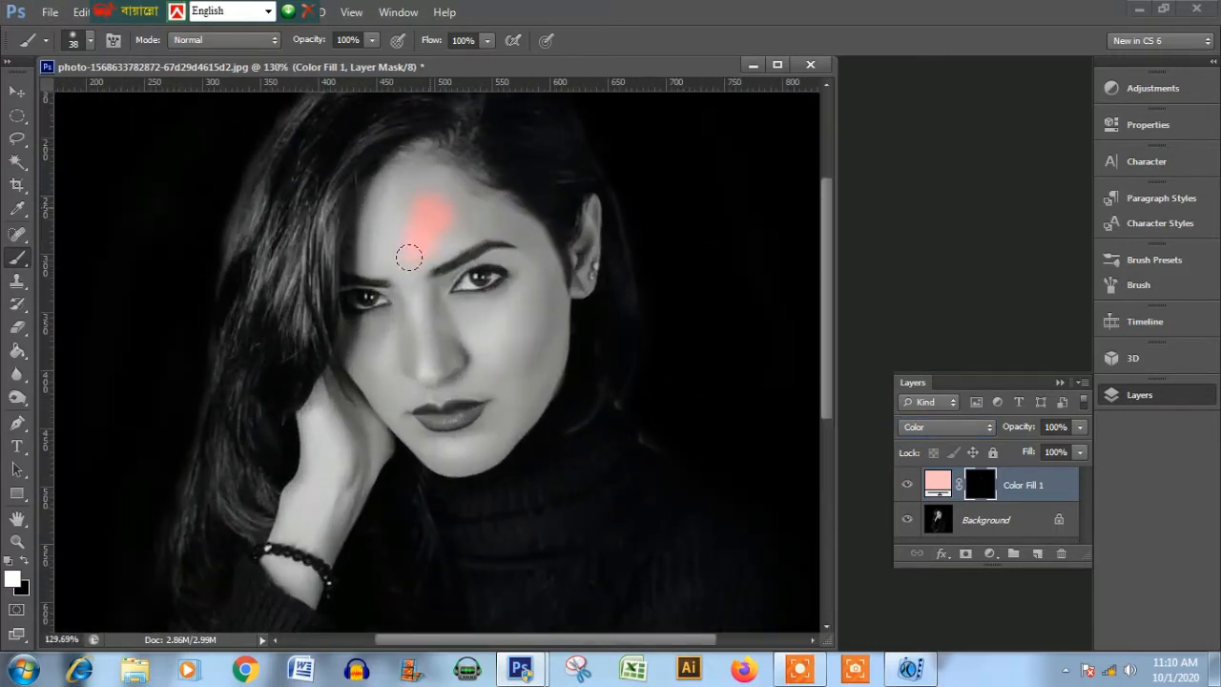
mouse_move(452, 201)
left_mouse_down()
mouse_move(423, 227)
mouse_move(423, 241)
mouse_move(439, 217)
mouse_move(428, 247)
mouse_move(482, 226)
mouse_move(436, 204)
left_mouse_up()
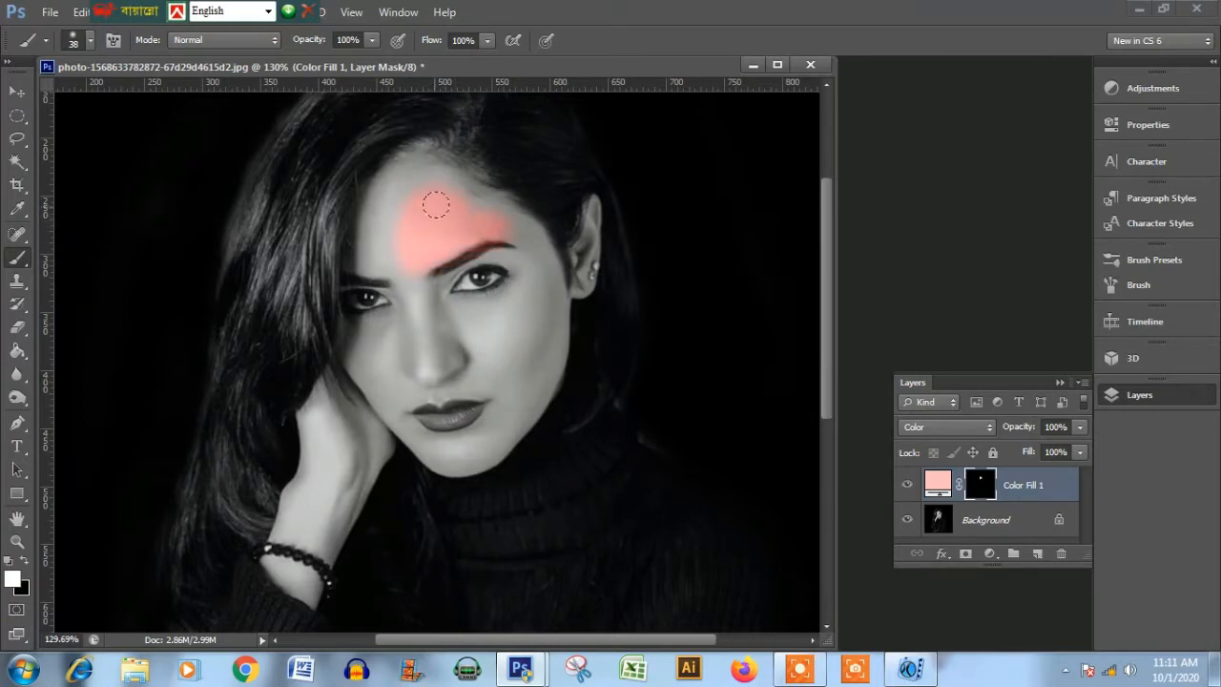
Lower the color layer's Fill to 70% and paint its mask over the rest of the face, including the eyes, nose, lips and chin.
left_click(1080, 452)
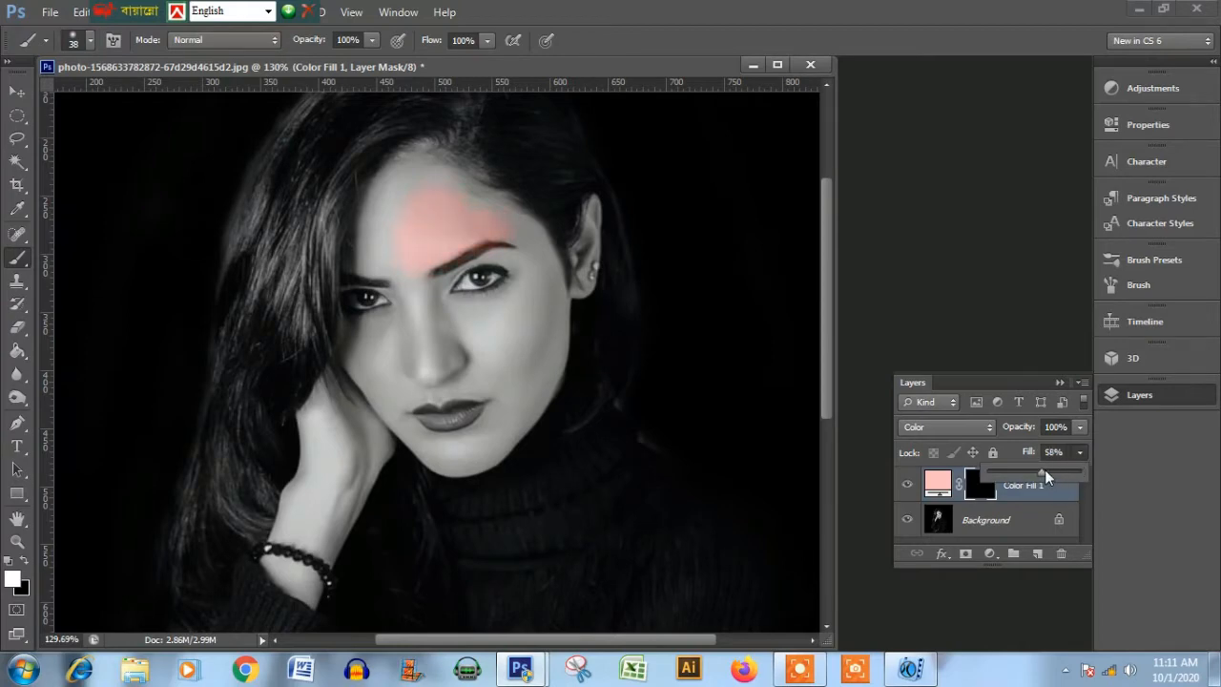
left_click(538, 323)
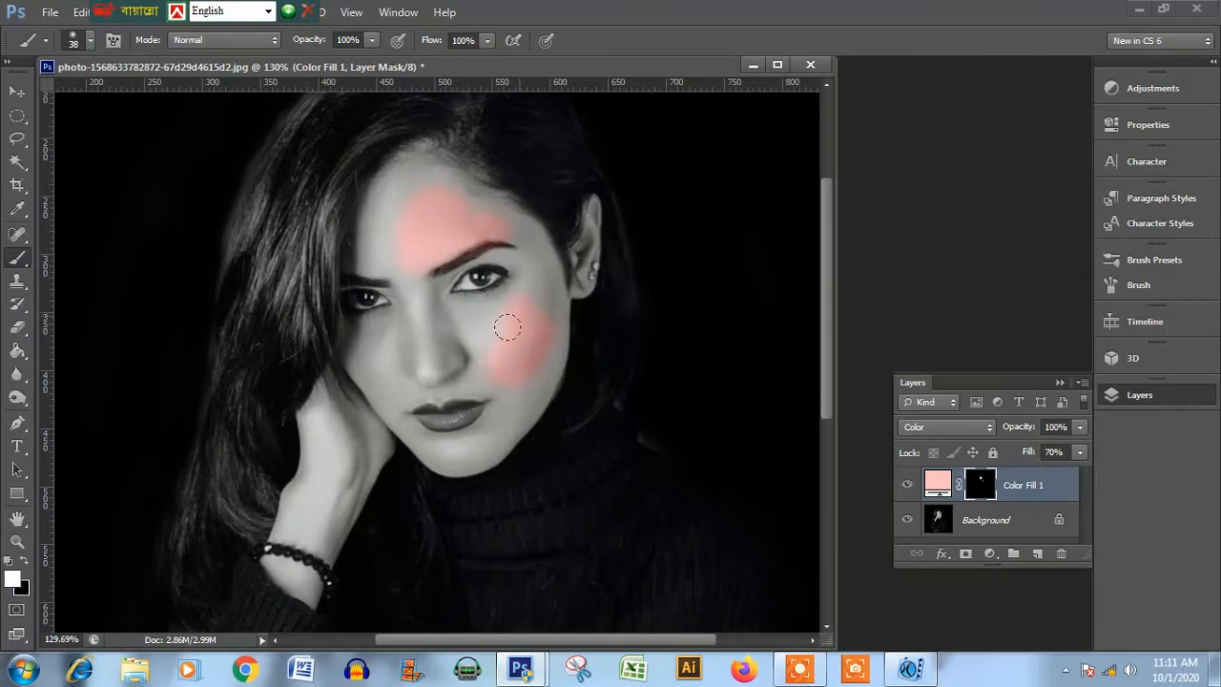
mouse_move(479, 333)
left_mouse_down()
mouse_move(444, 309)
mouse_move(469, 324)
mouse_move(494, 305)
mouse_move(508, 325)
mouse_move(504, 308)
mouse_move(539, 284)
left_mouse_up()
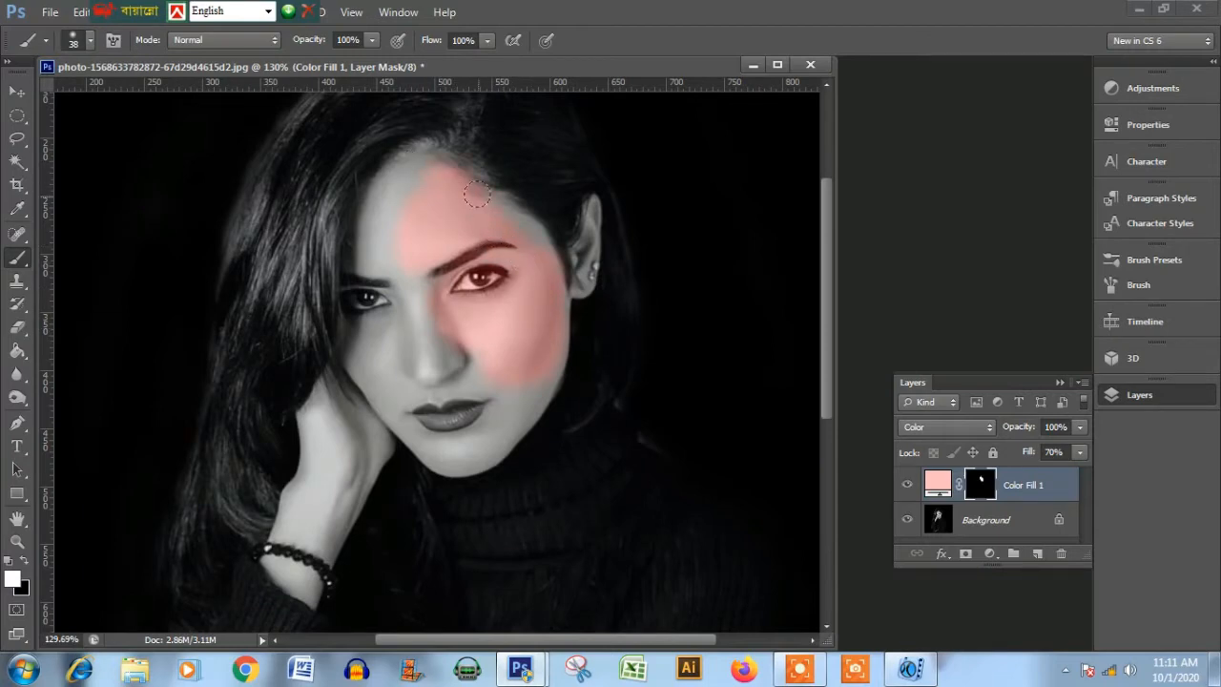
mouse_move(432, 188)
left_mouse_down()
mouse_move(388, 224)
mouse_move(376, 222)
mouse_move(376, 203)
mouse_move(360, 267)
mouse_move(407, 299)
mouse_move(419, 288)
mouse_move(436, 352)
left_mouse_up()
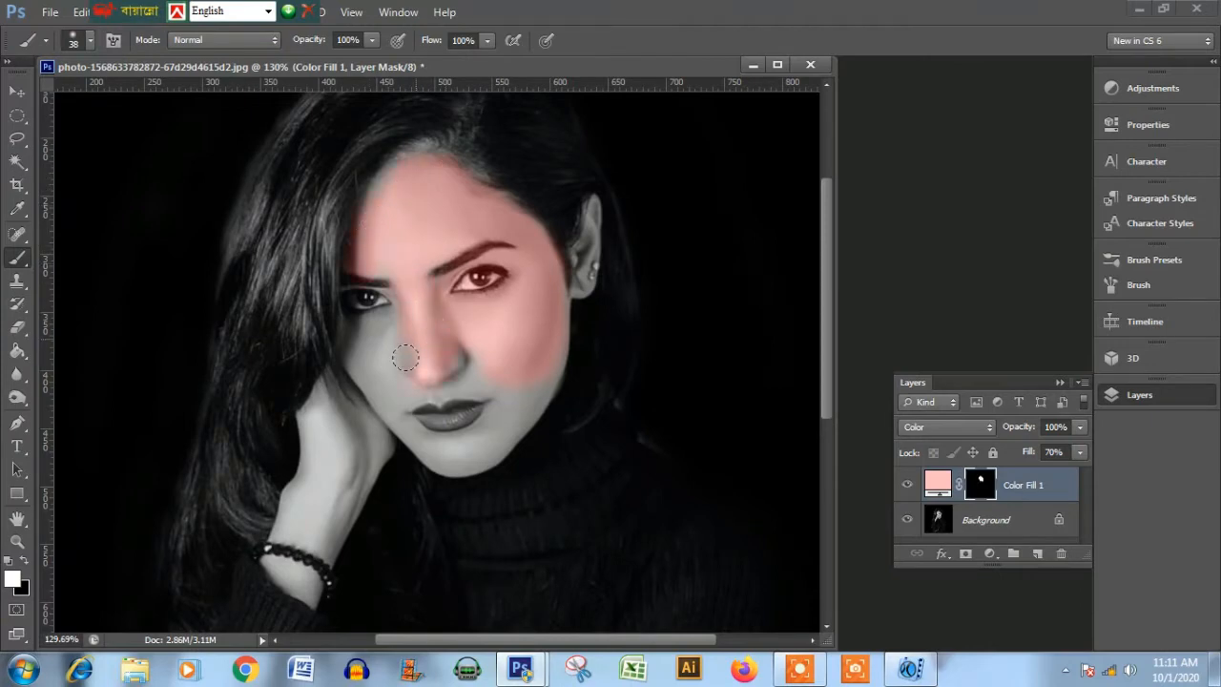
mouse_move(370, 330)
left_mouse_down()
mouse_move(363, 360)
mouse_move(387, 397)
mouse_move(393, 379)
mouse_move(456, 364)
mouse_move(427, 366)
mouse_move(508, 383)
mouse_move(504, 403)
mouse_move(545, 350)
mouse_move(497, 436)
mouse_move(454, 445)
left_mouse_up()
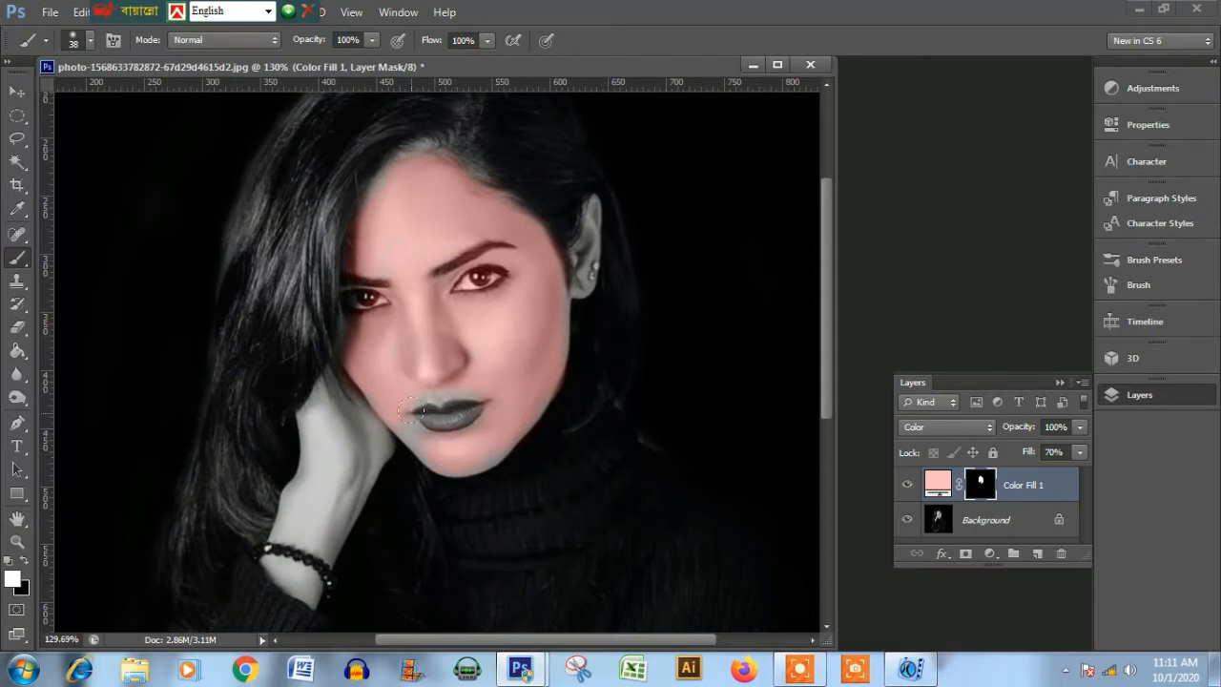
left_click_drag(411, 411, 449, 384)
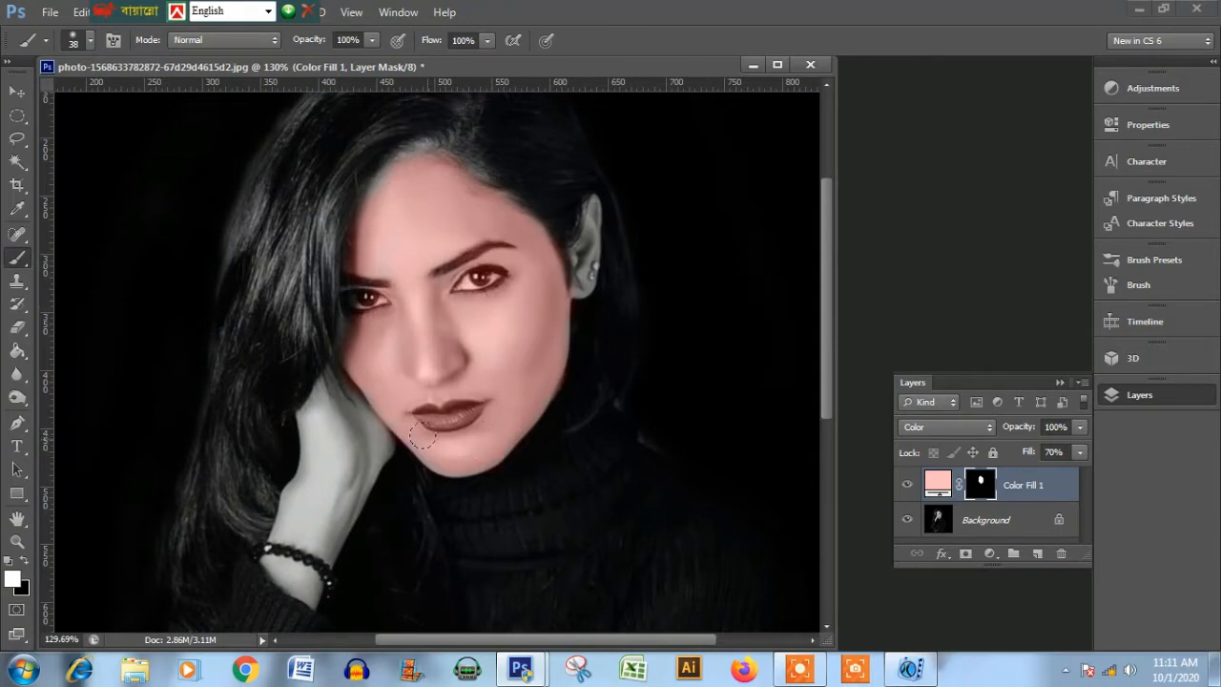
Paint the skin color mask over the raised hand and the wrist around the bracelet.
scroll(402, 372, "down", 3)
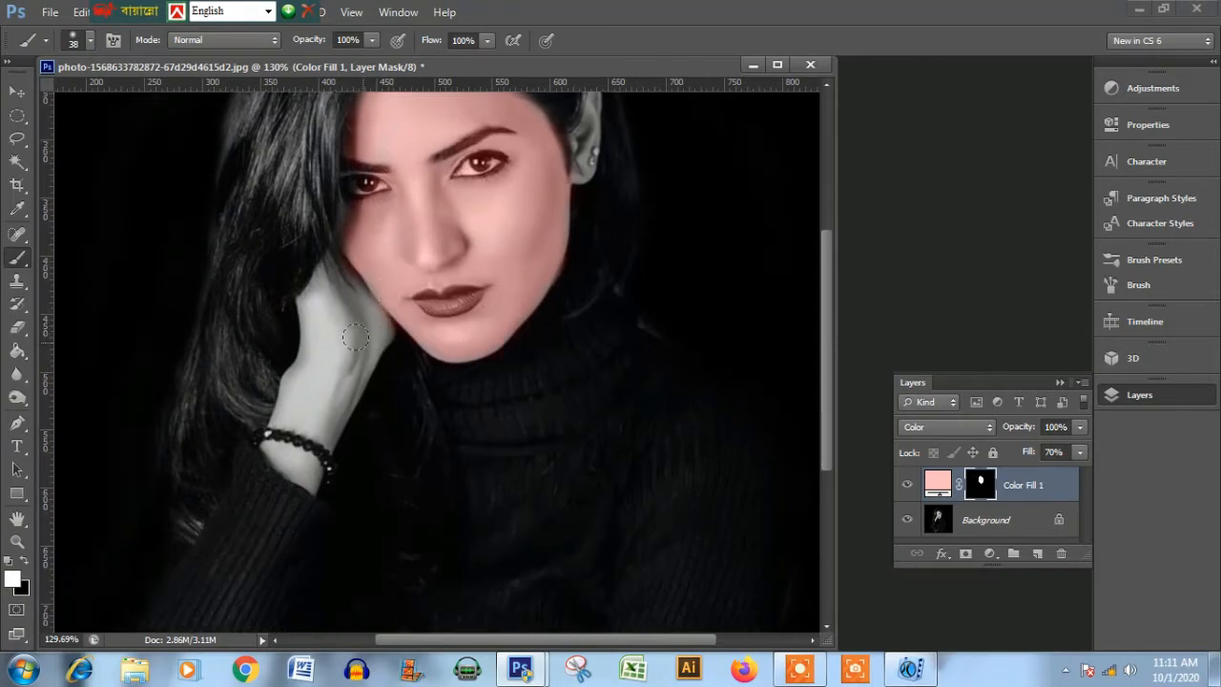
mouse_move(323, 368)
left_mouse_down()
mouse_move(321, 398)
mouse_move(359, 330)
left_mouse_up()
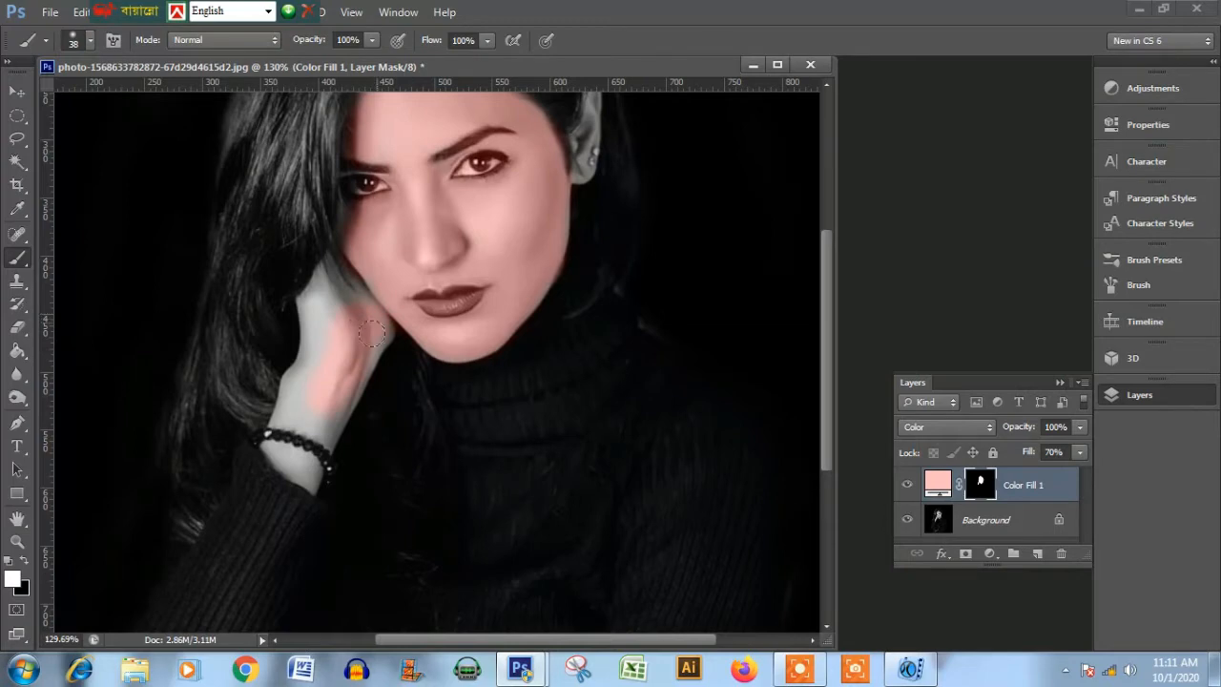
mouse_move(297, 432)
left_mouse_down()
mouse_move(303, 464)
mouse_move(299, 446)
left_mouse_up()
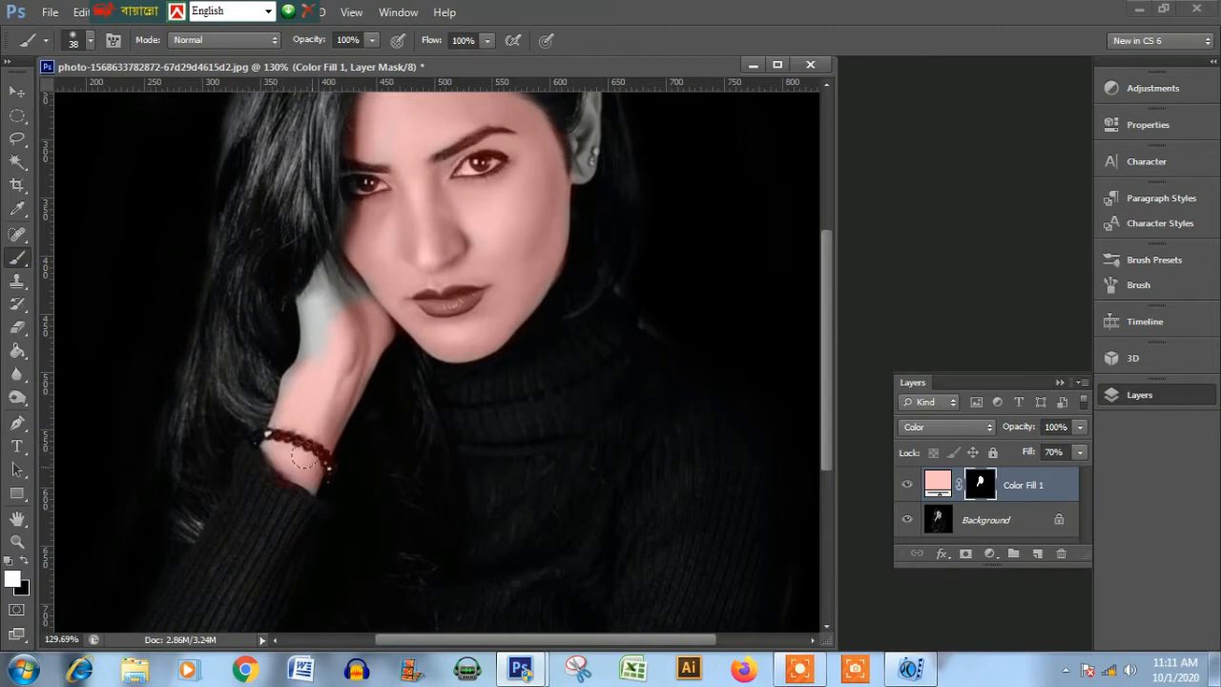
scroll(301, 449, "up", 2)
scroll(300, 448, "up", 1)
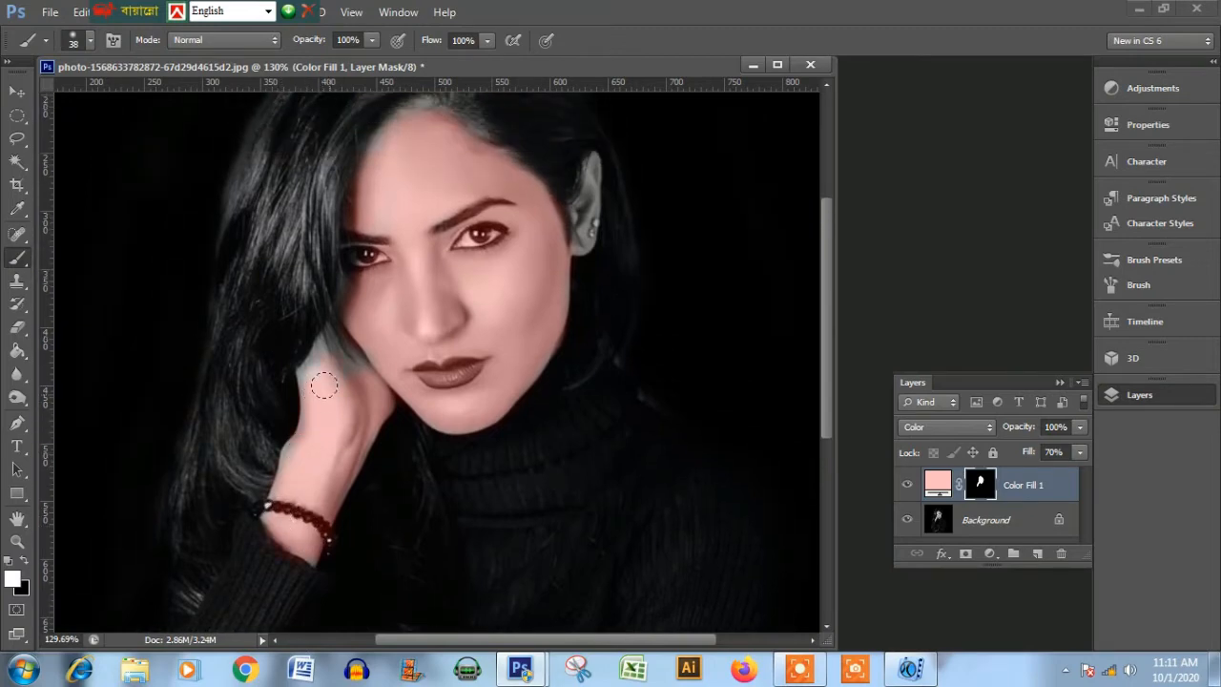
mouse_move(313, 378)
left_mouse_down()
mouse_move(335, 350)
mouse_move(350, 365)
mouse_move(328, 333)
mouse_move(341, 364)
left_mouse_up()
scroll(339, 404, "up", 3)
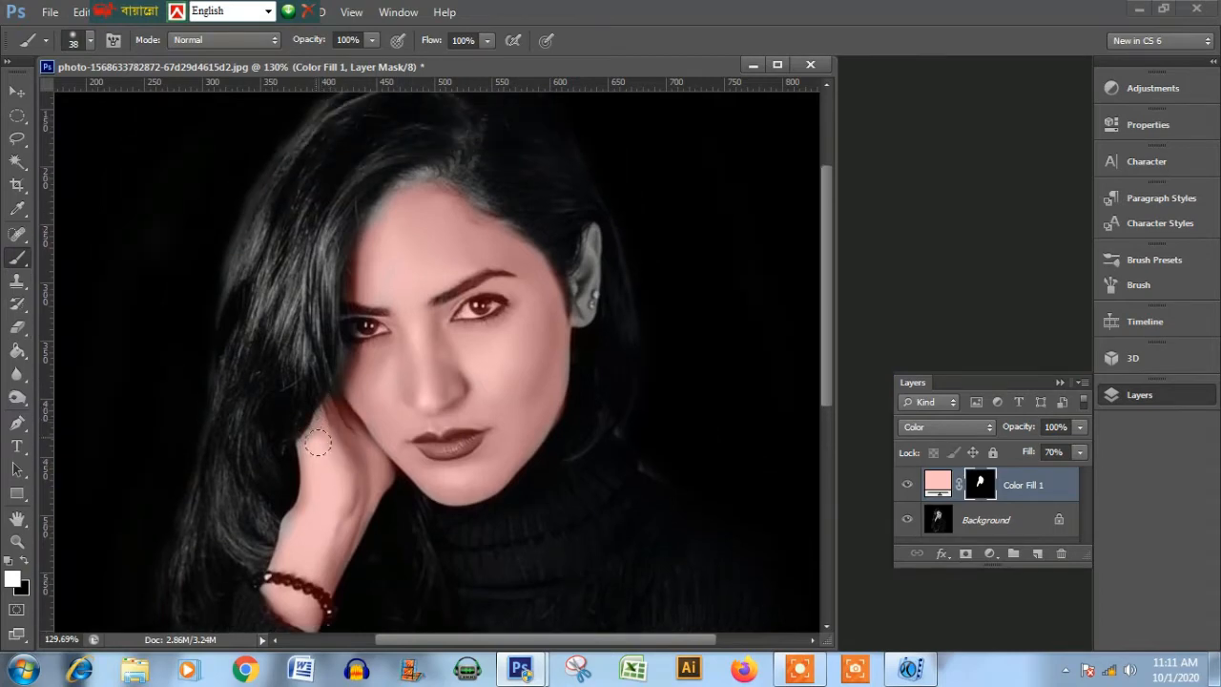
Paint the skin color over the ear with a 27 px brush, refining its upper edge with a 15 px brush.
scroll(315, 434, "up", 7)
right_click(509, 364)
left_click_drag(557, 406, 550, 406)
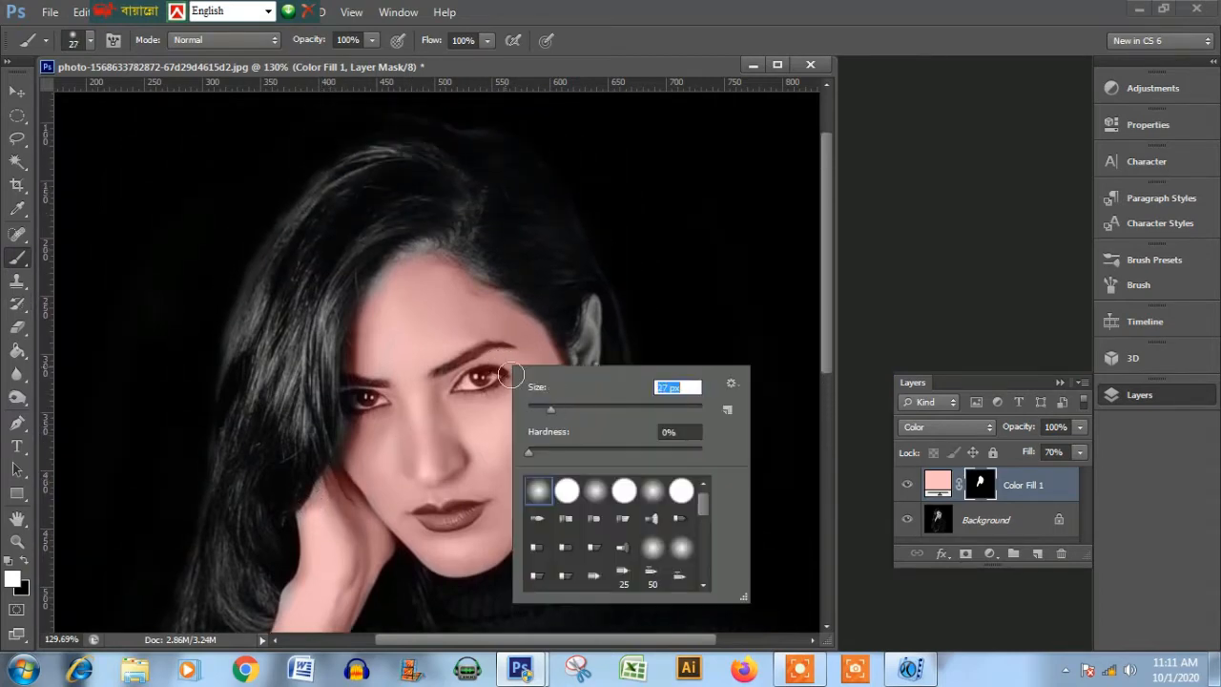
key("Return")
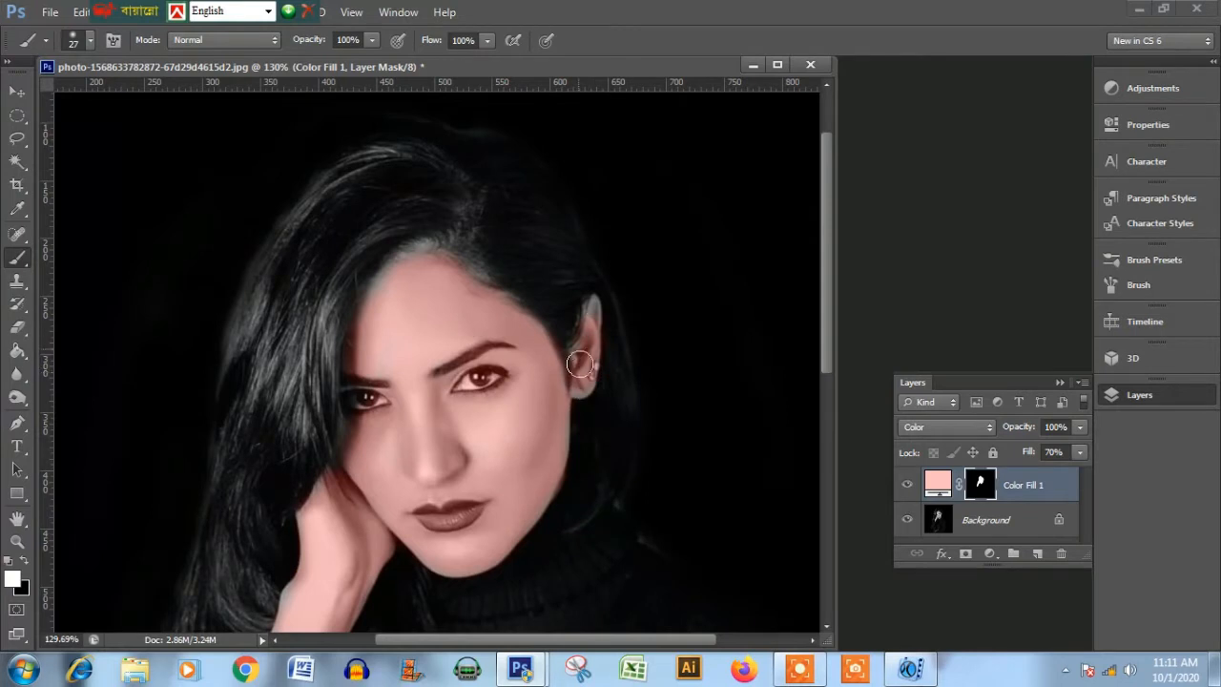
right_click(582, 345)
left_click(611, 382)
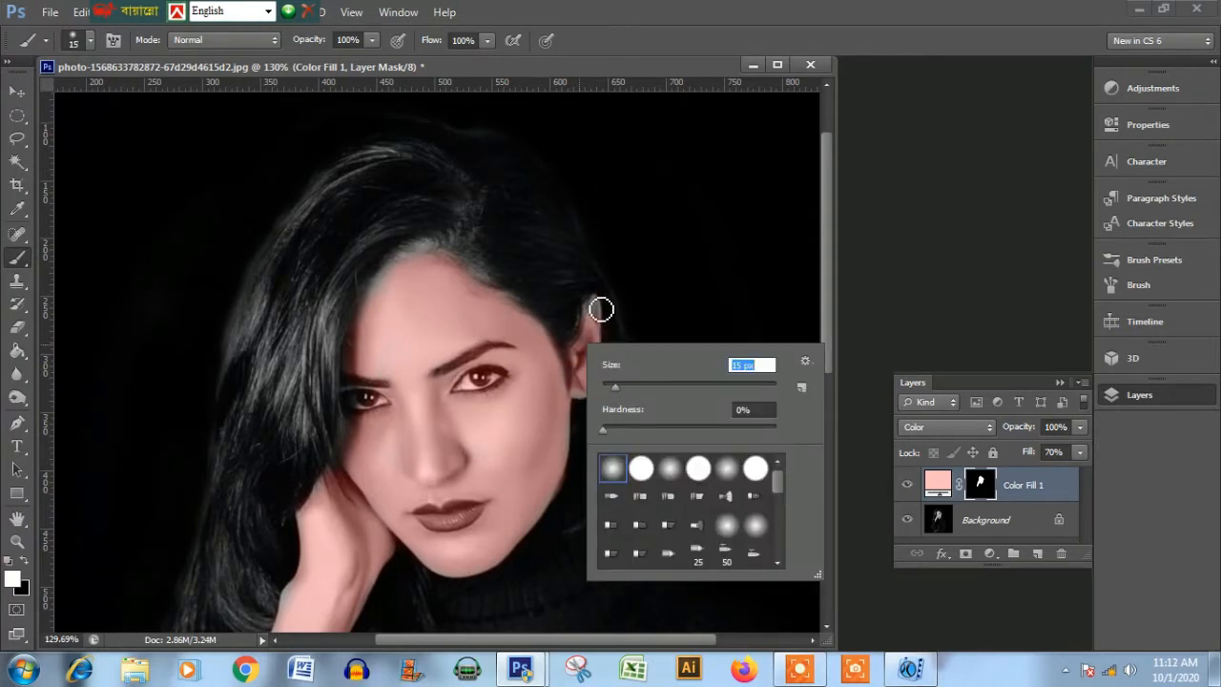
key("Return")
Set the brush size to 29 px and paint the skin color along the forehead's hairline.
right_click(414, 319)
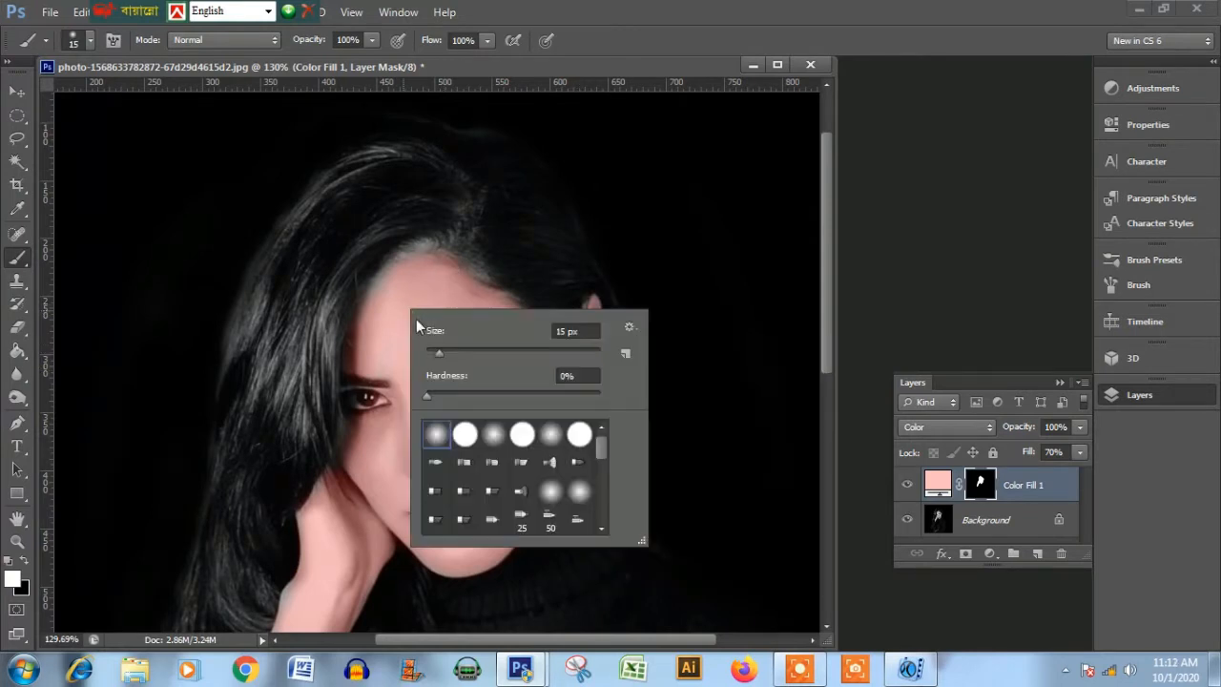
left_click(458, 355)
key("Return")
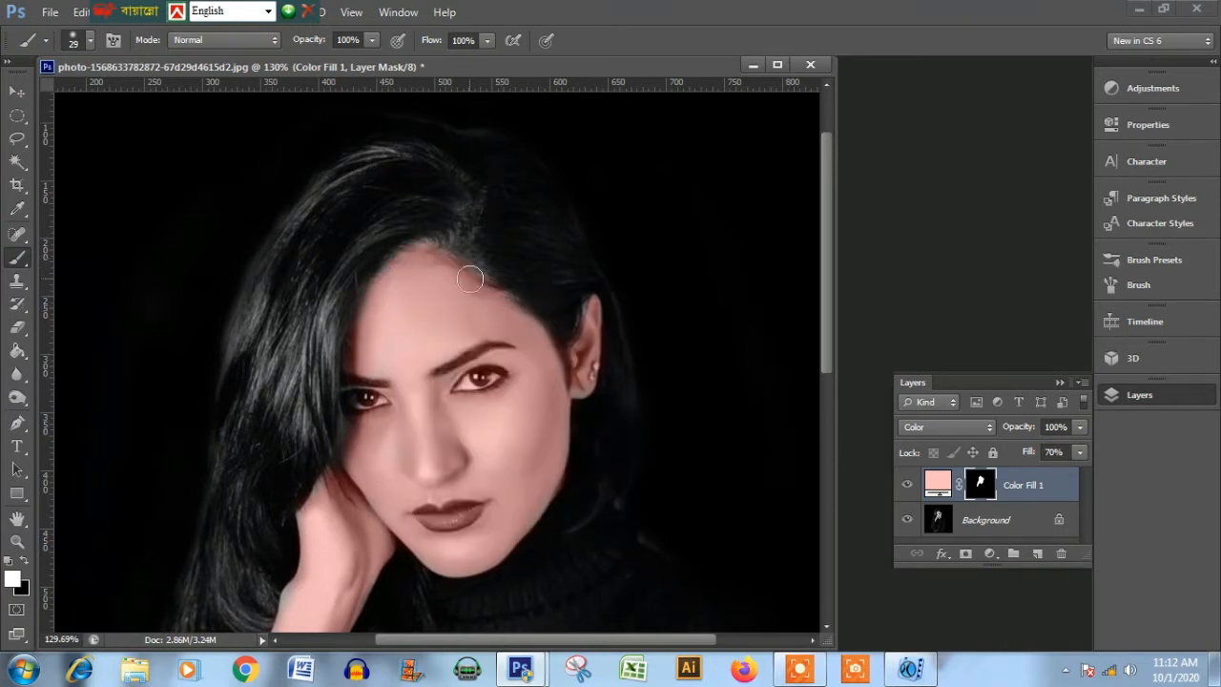
left_click_drag(454, 260, 428, 250)
scroll(496, 301, "down", 5)
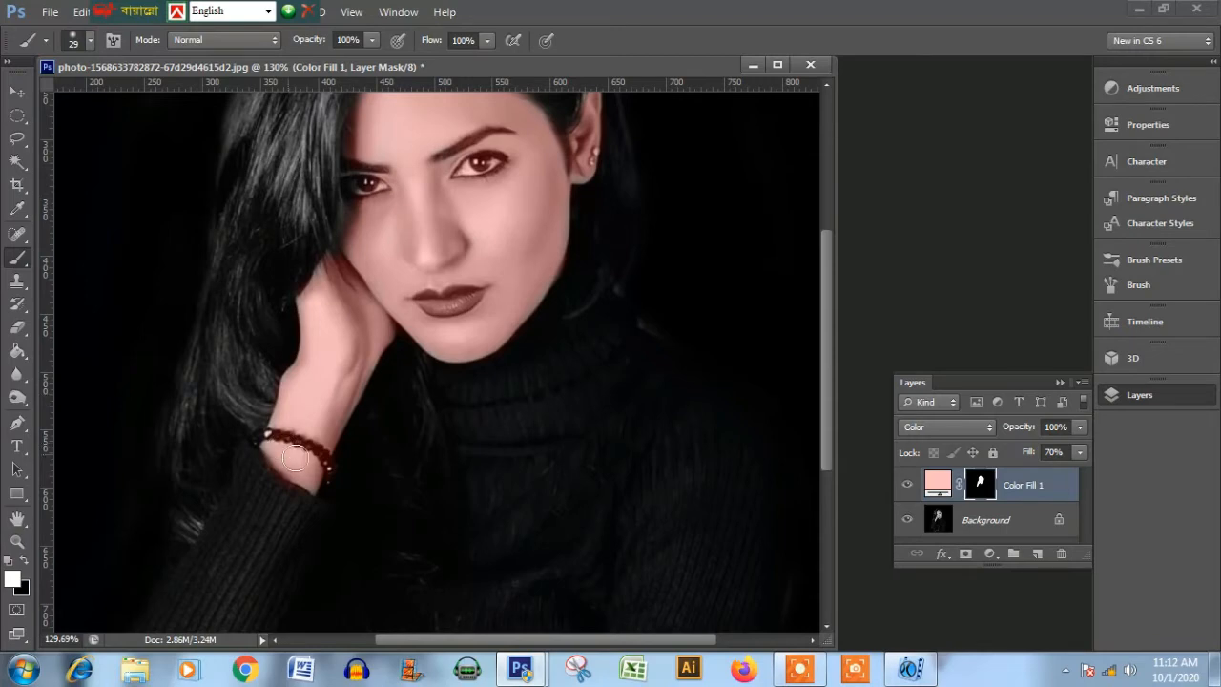
Set the skin color layer's Opacity to 83% and its Fill to 72%.
scroll(394, 341, "up", 2)
scroll(394, 341, "down", 5)
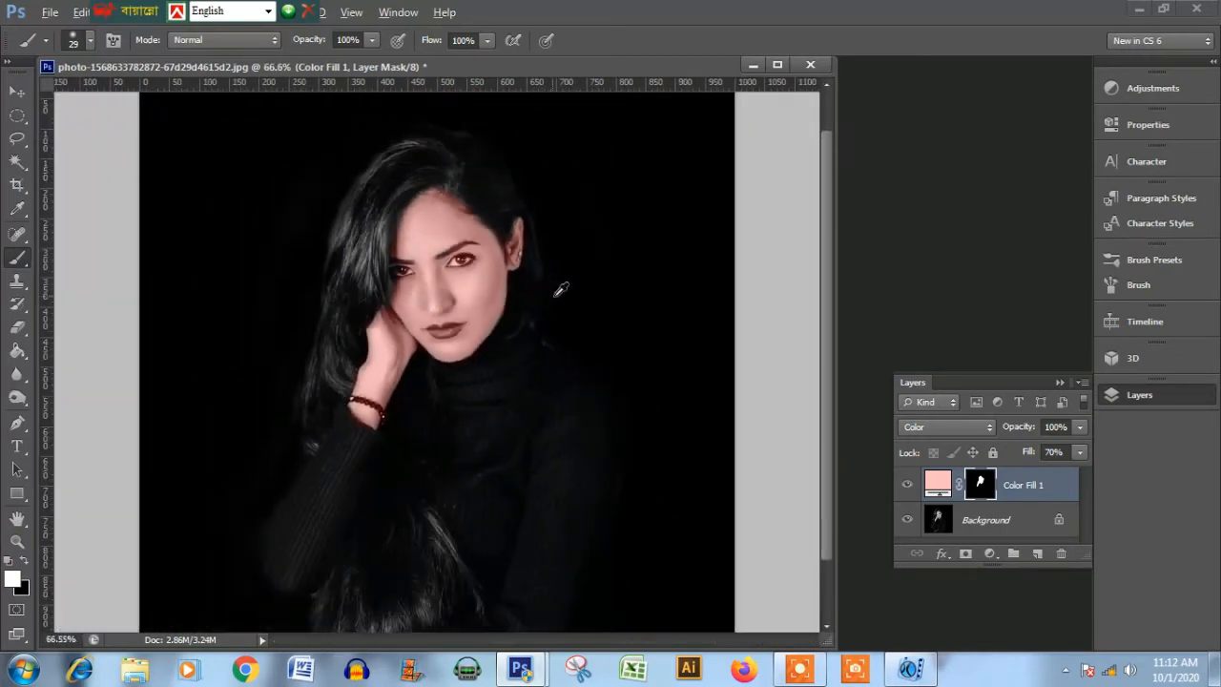
left_click(1080, 453)
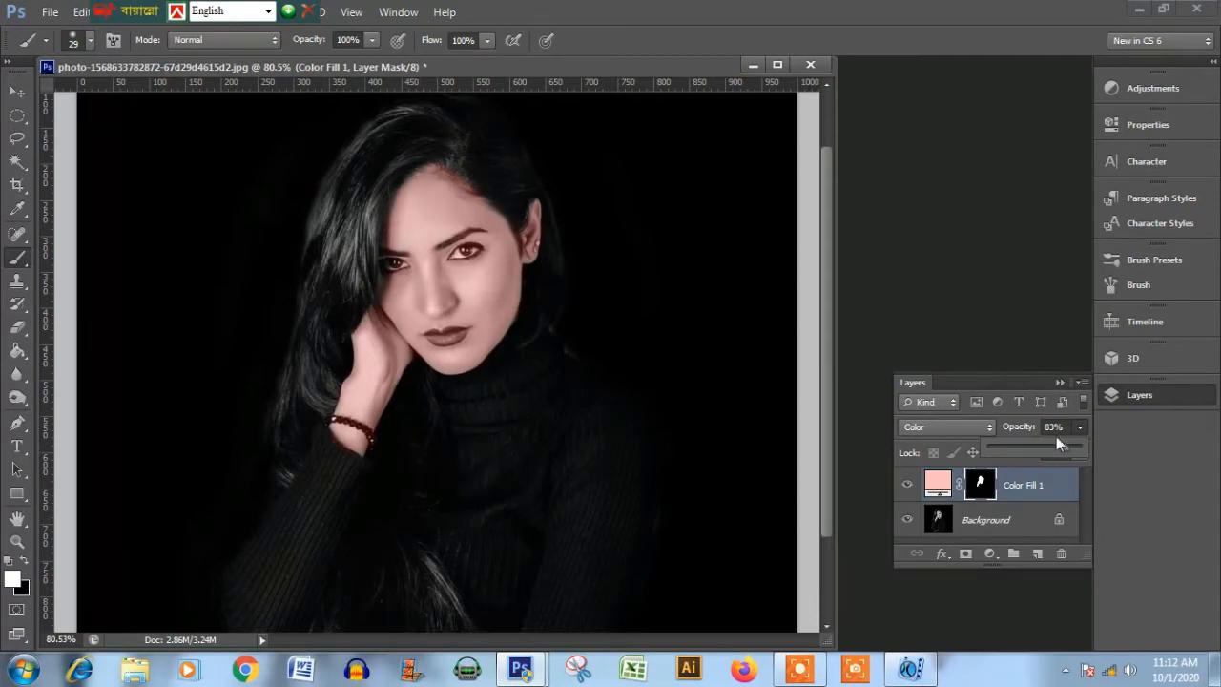
left_click(1080, 427)
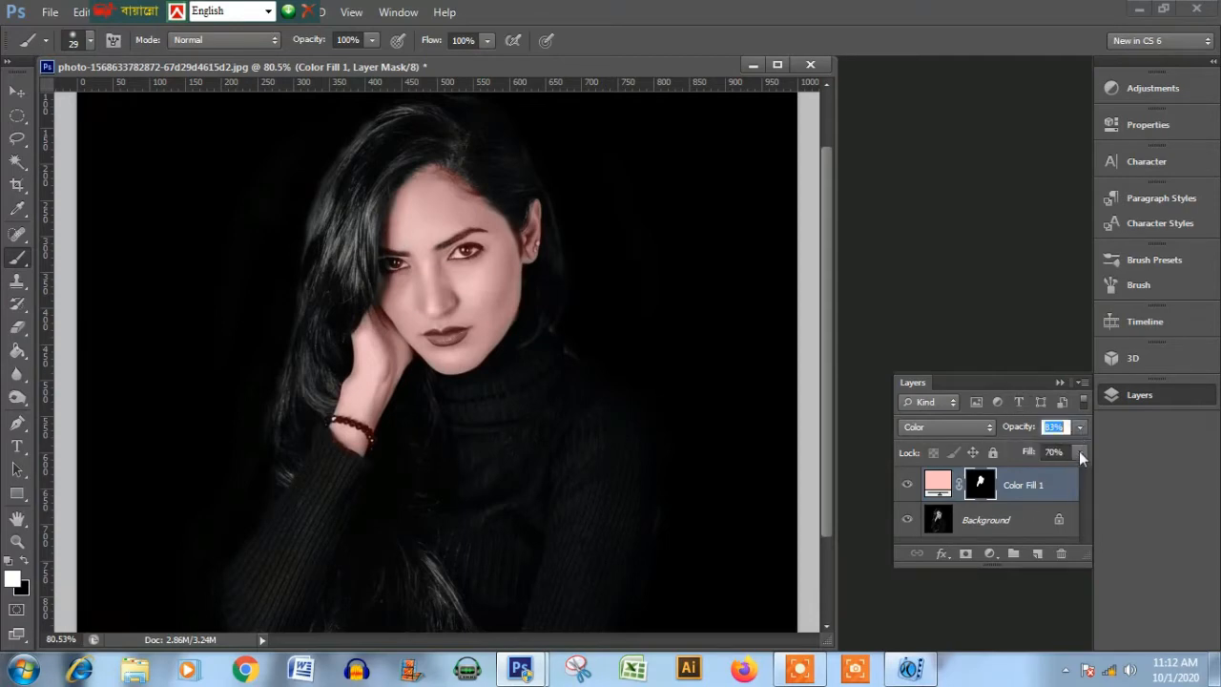
left_click(1080, 452)
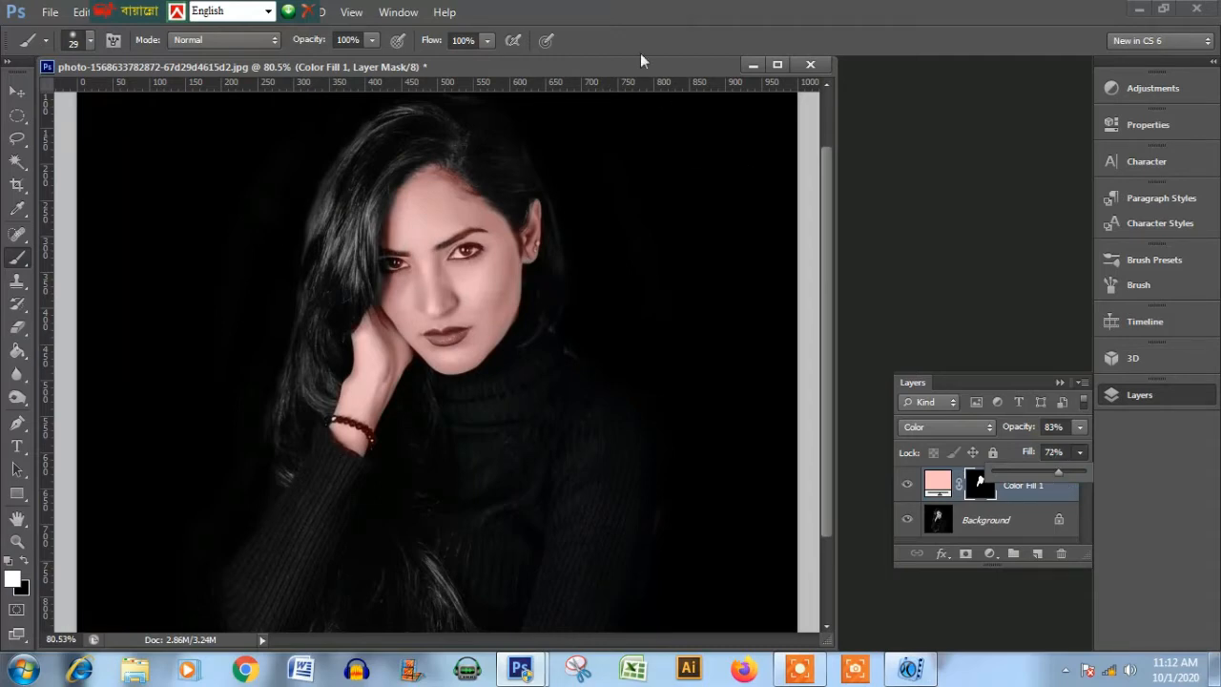
left_click(629, 14)
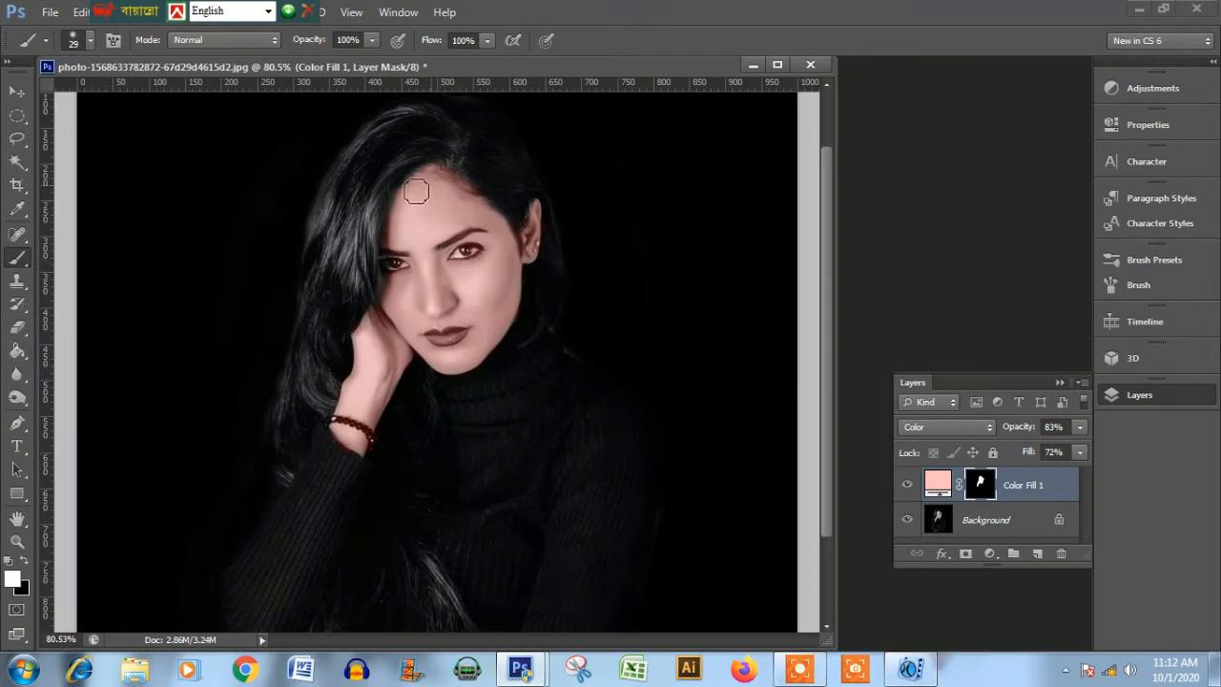
Mask the skin color off the iris of the fully visible eye with black and a 21 px brush.
scroll(439, 219, "down", 2)
scroll(508, 318, "up", 5)
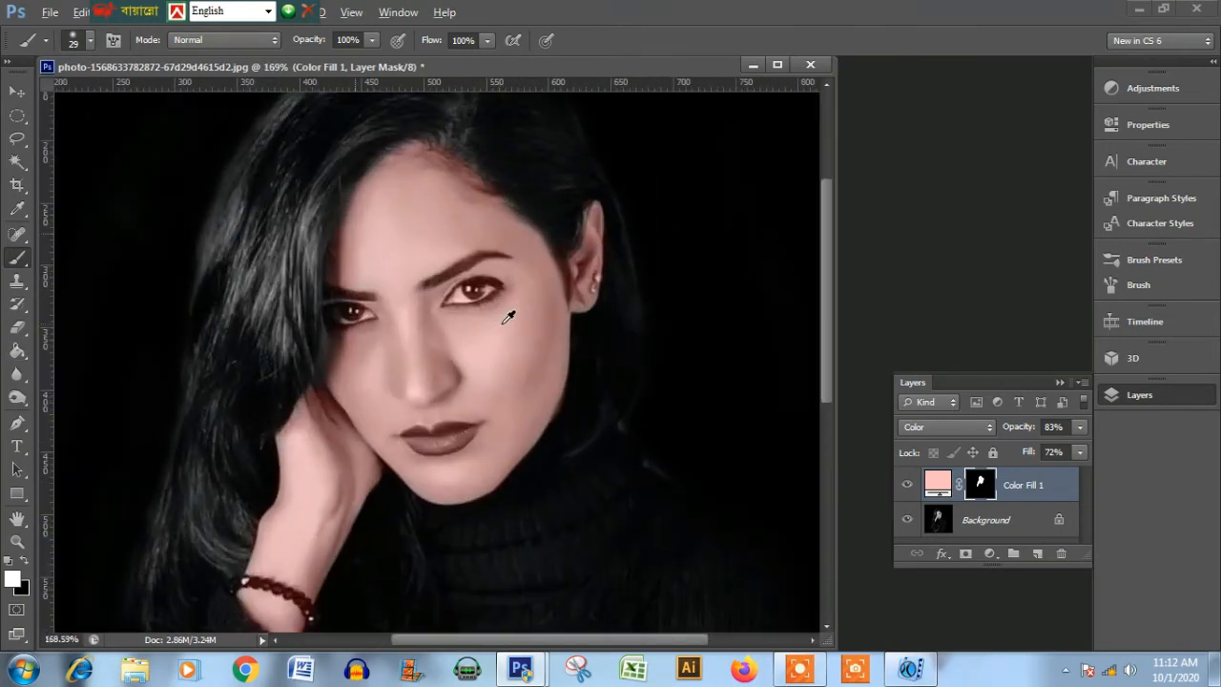
scroll(464, 308, "up", 1)
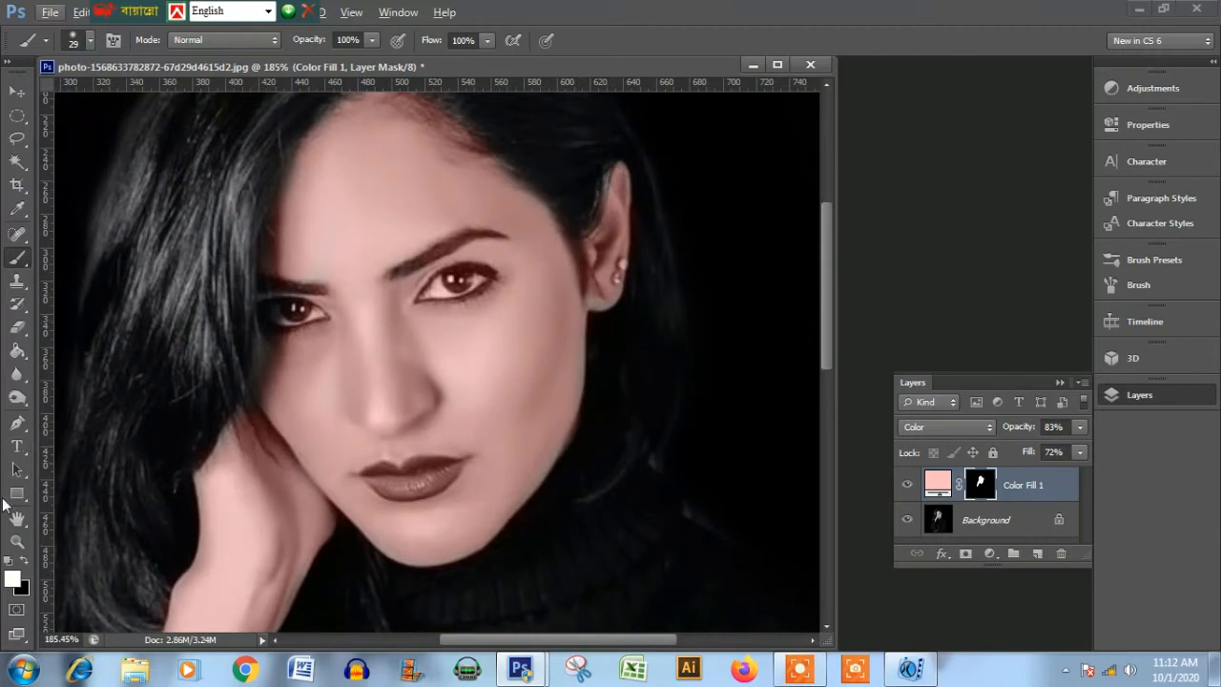
key("x")
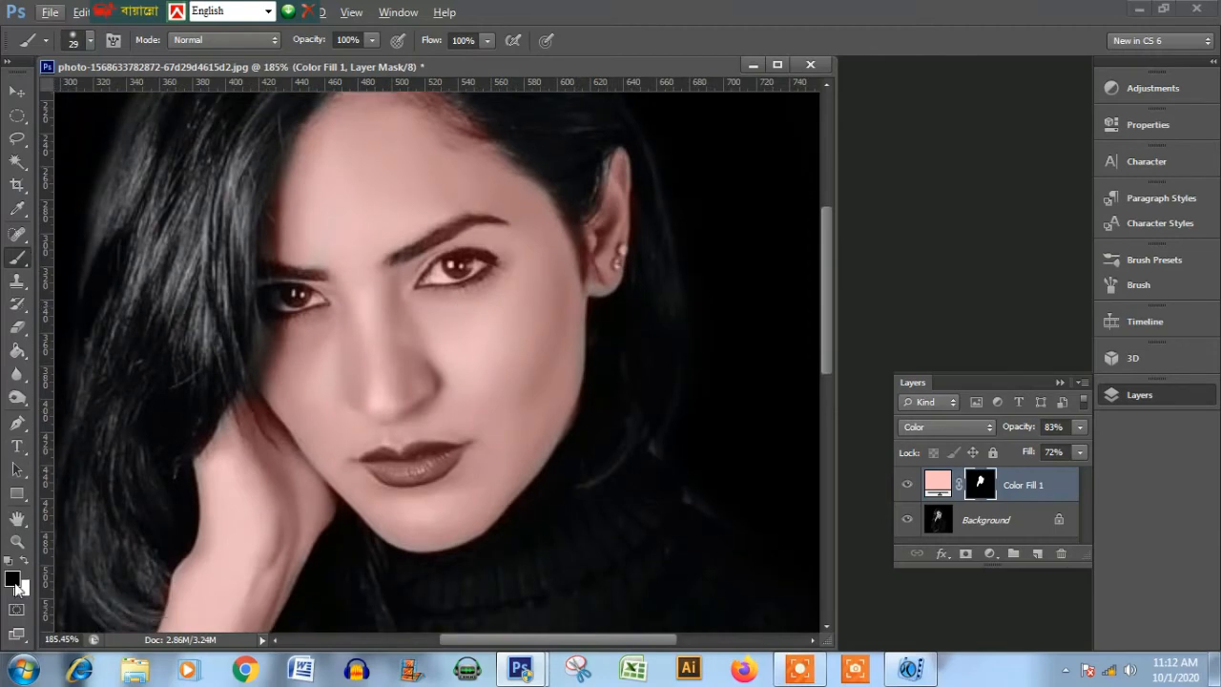
scroll(474, 362, "up", 3)
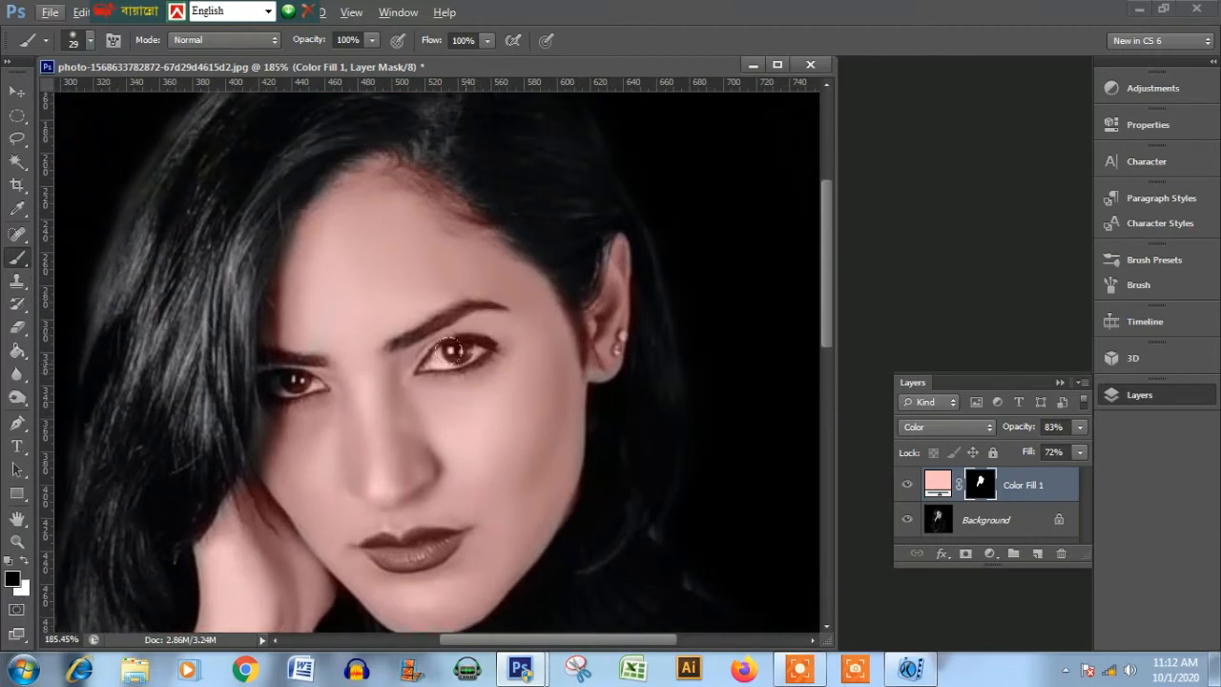
right_click(451, 353)
left_click(492, 395)
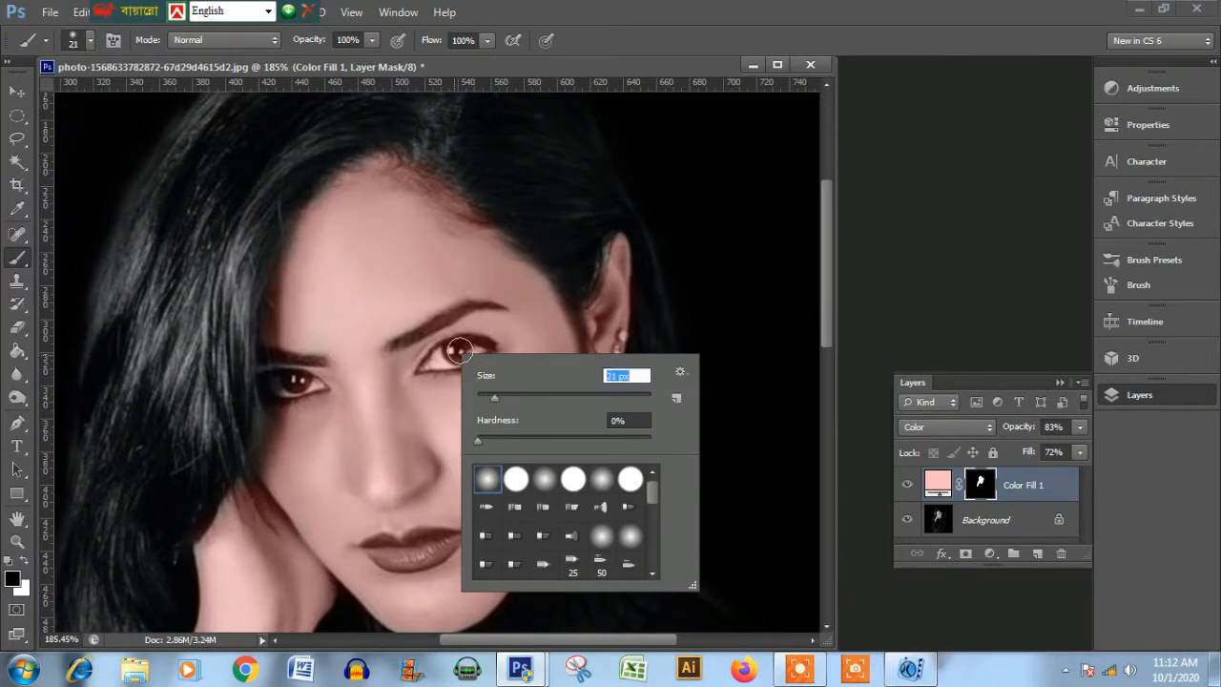
key("Return")
left_click(451, 354)
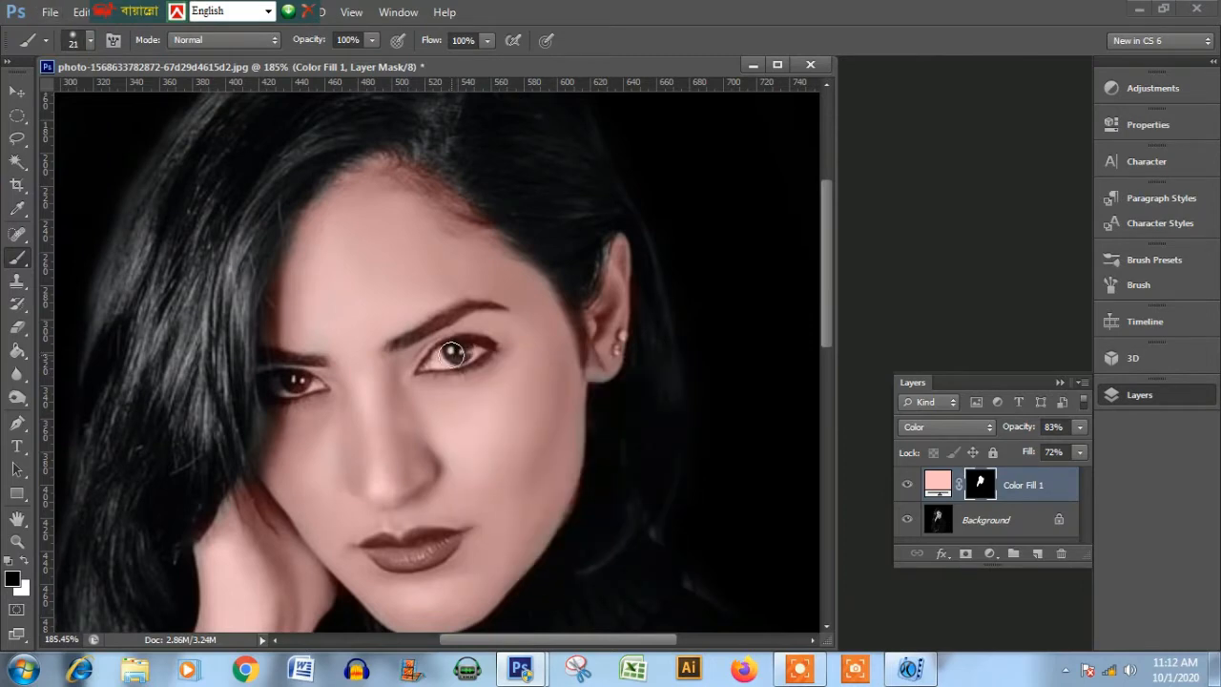
Reduce the brush to 7 px and clear the skin tint from the whites of the same eye.
scroll(452, 354, "down", 1)
right_click(466, 350)
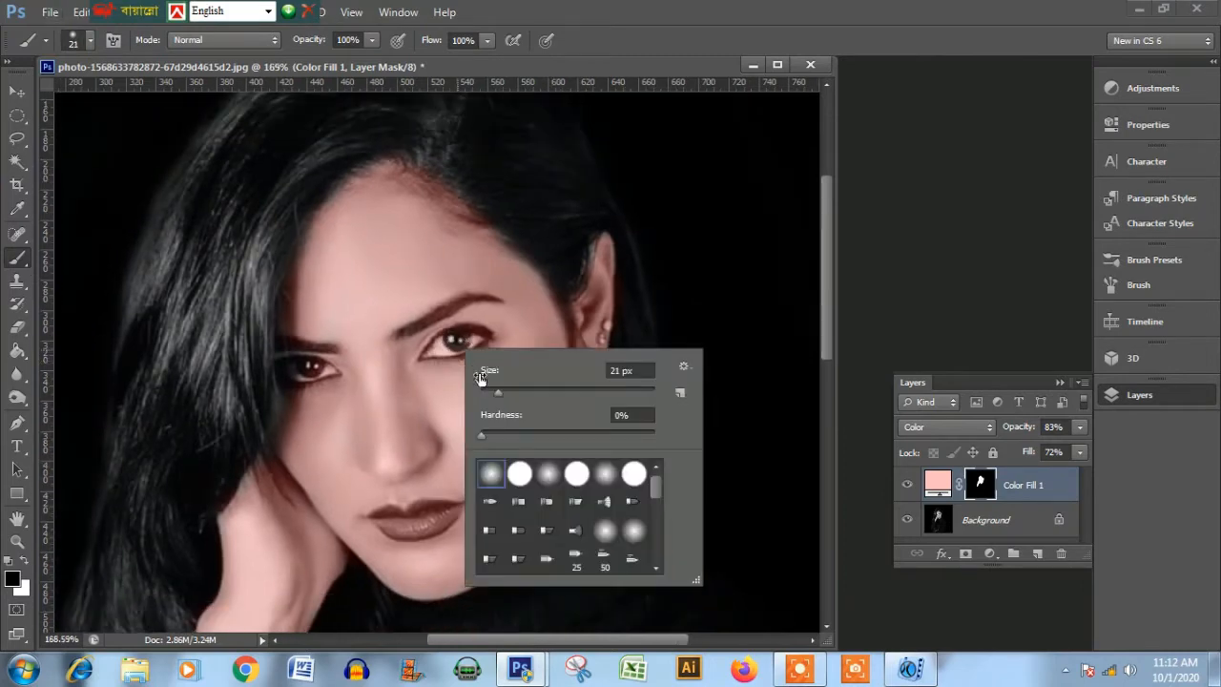
mouse_move(493, 395)
left_mouse_down()
mouse_move(445, 357)
mouse_move(480, 346)
mouse_move(442, 357)
mouse_move(462, 365)
mouse_move(490, 346)
mouse_move(439, 353)
left_mouse_up()
key("Return")
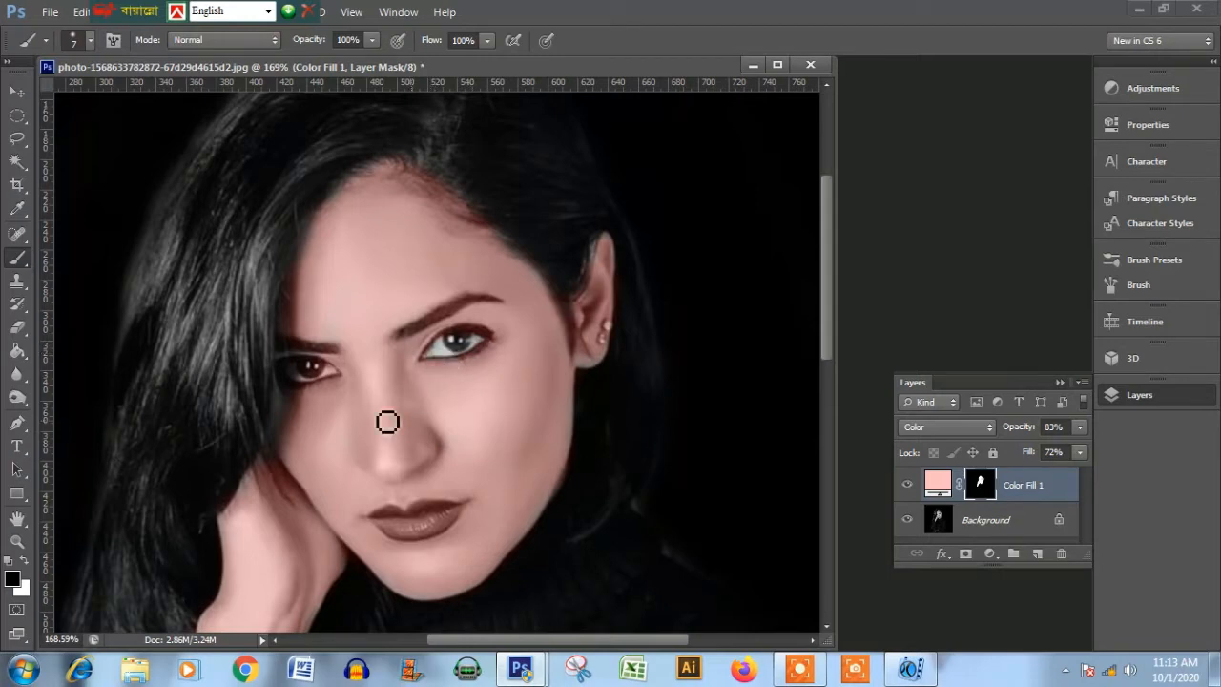
Mask the skin color off the eye beside the hair with 14 px and 10 px brushes, then touch up the other eye's lower edge.
right_click(308, 375)
left_click(334, 406)
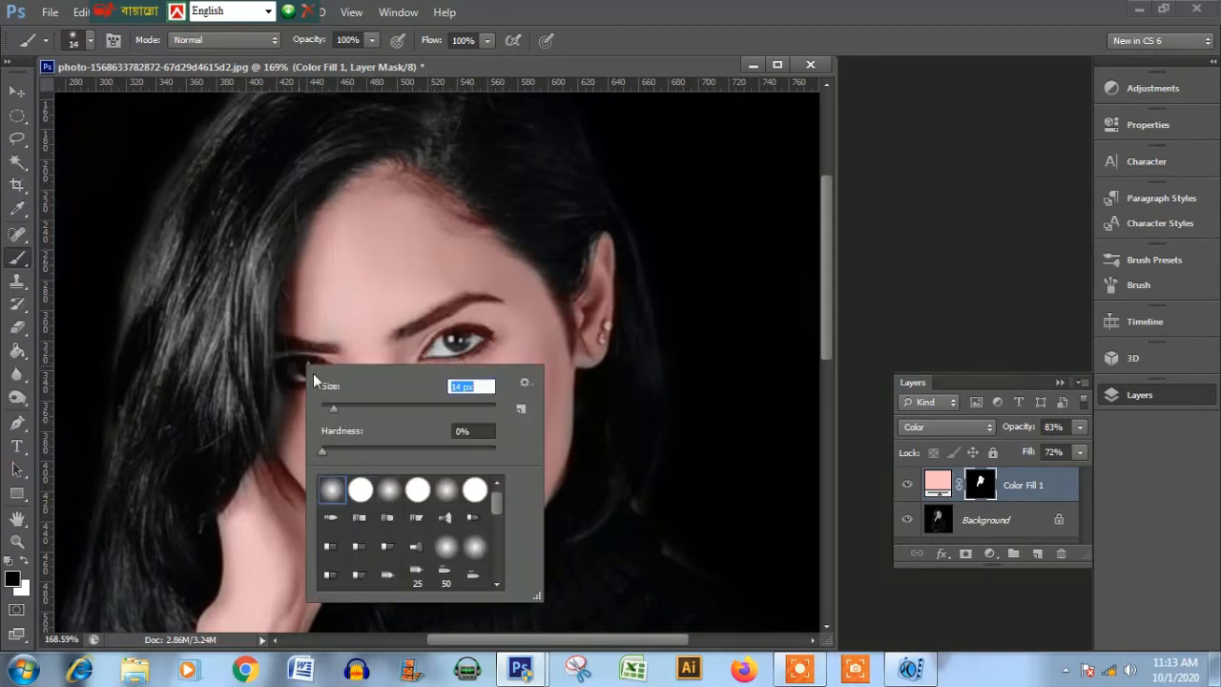
key("Return")
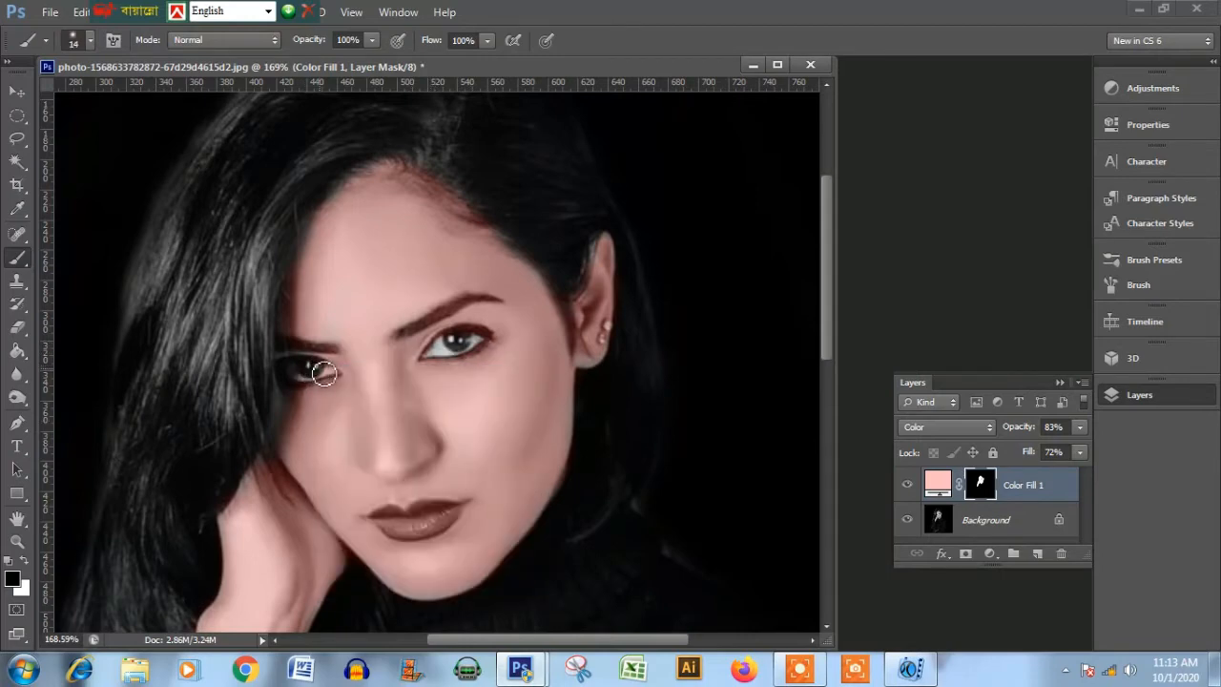
right_click(306, 375)
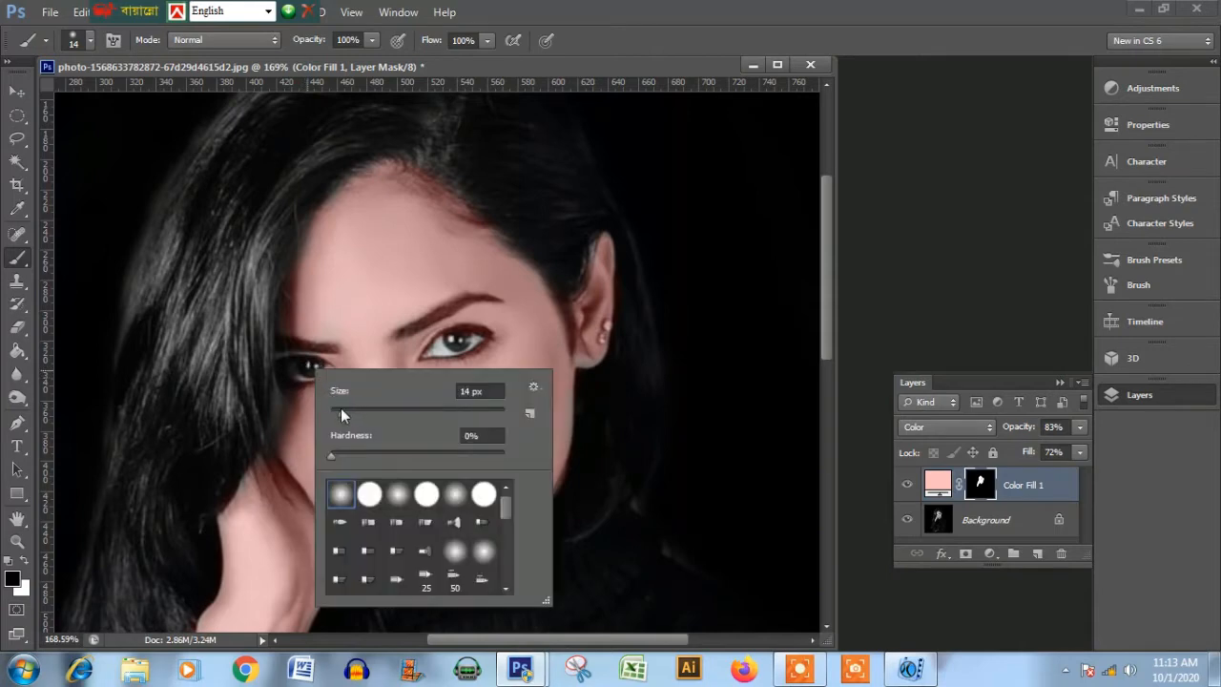
mouse_move(341, 407)
left_mouse_down()
mouse_move(318, 373)
mouse_move(314, 381)
left_mouse_up()
key("Return")
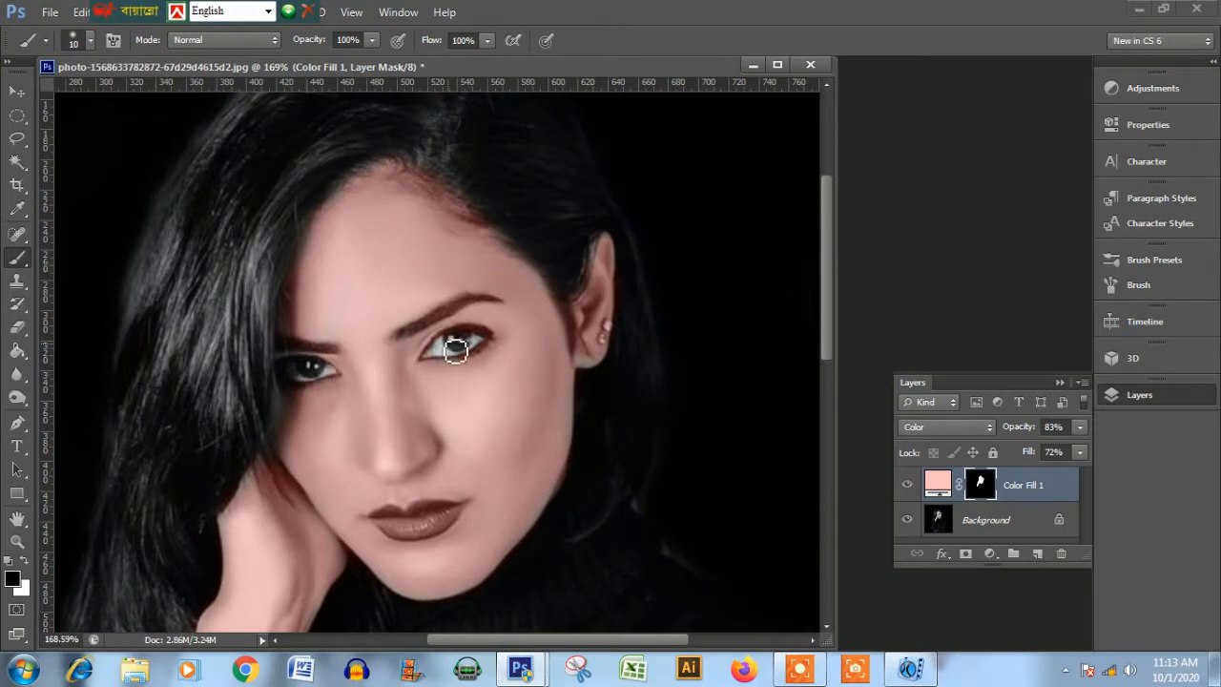
left_click_drag(457, 351, 442, 355)
scroll(446, 357, "down", 1)
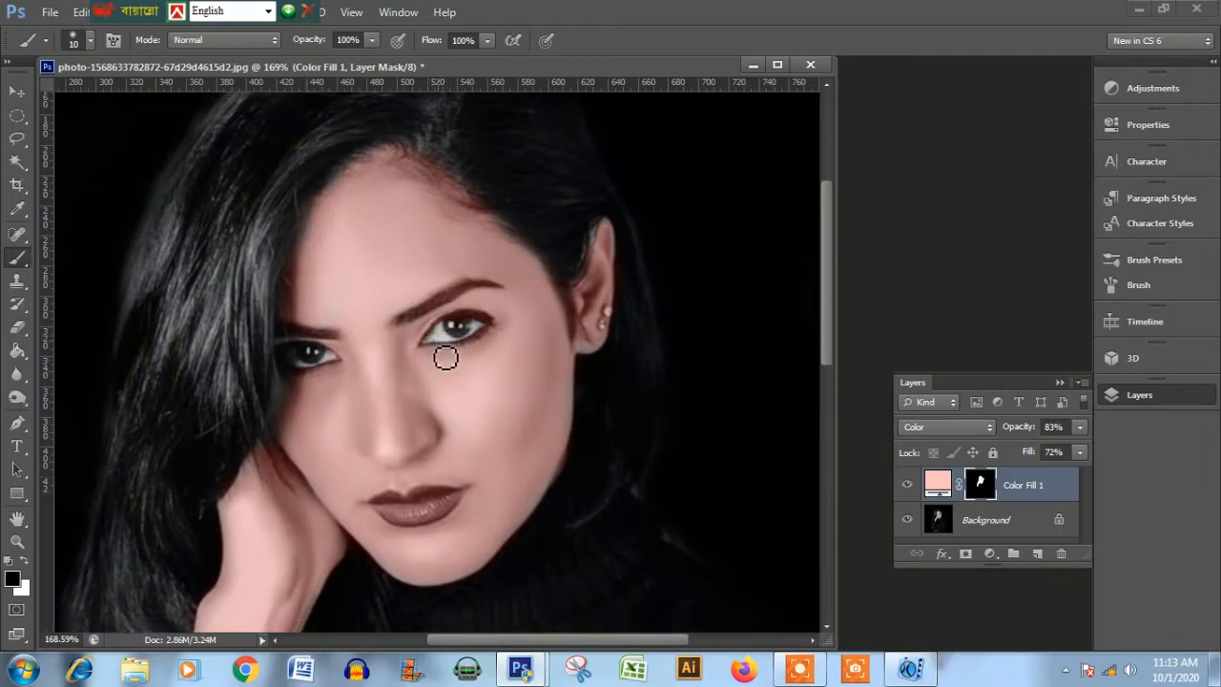
Paint a faint skin tint back over both eyes using white, a 25 px brush and 22% brush opacity.
scroll(446, 358, "down", 4)
scroll(524, 364, "up", 2)
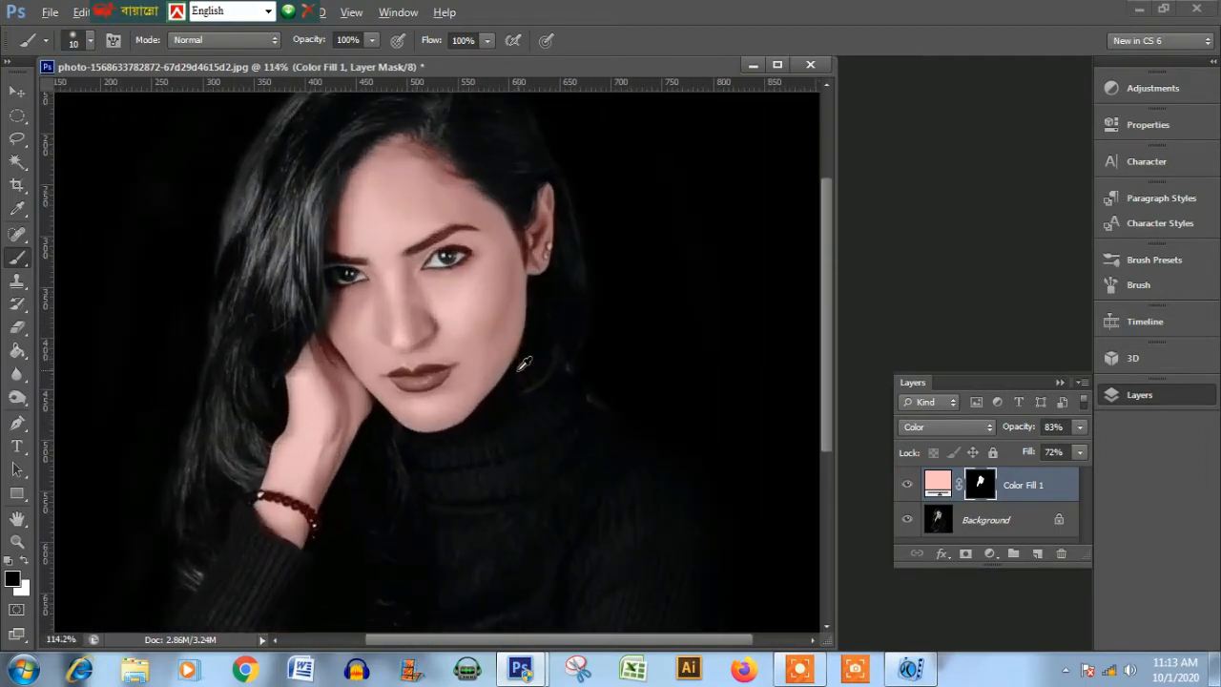
scroll(482, 362, "up", 3)
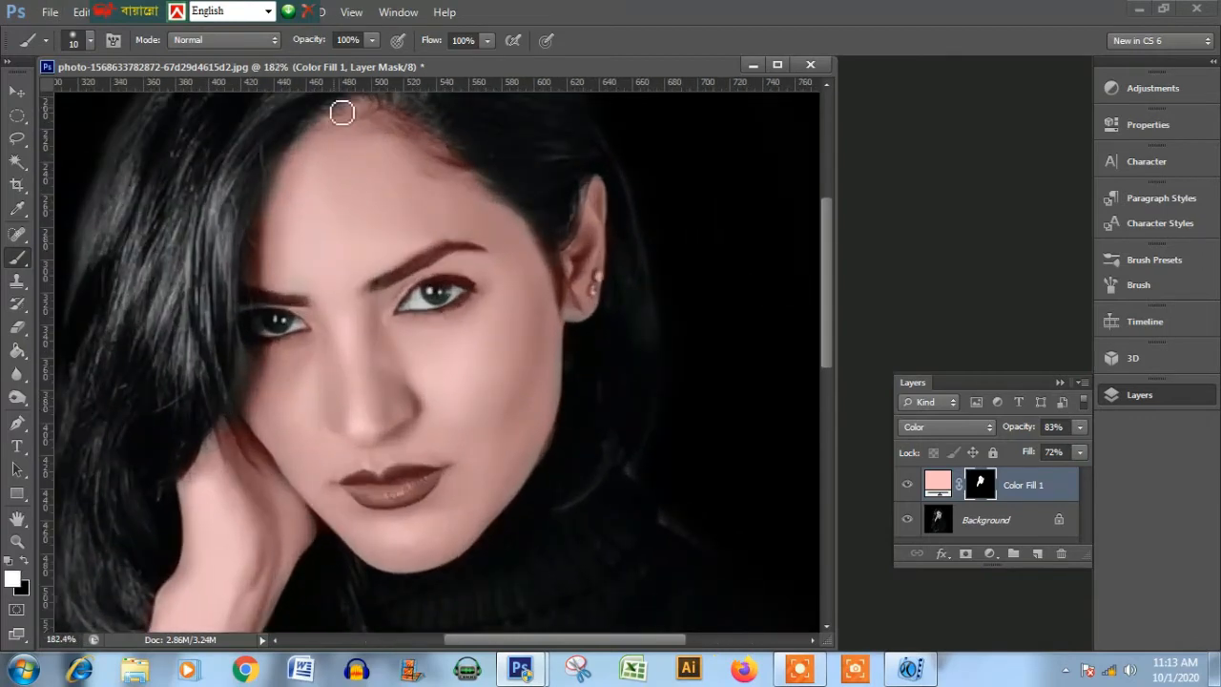
left_click(373, 40)
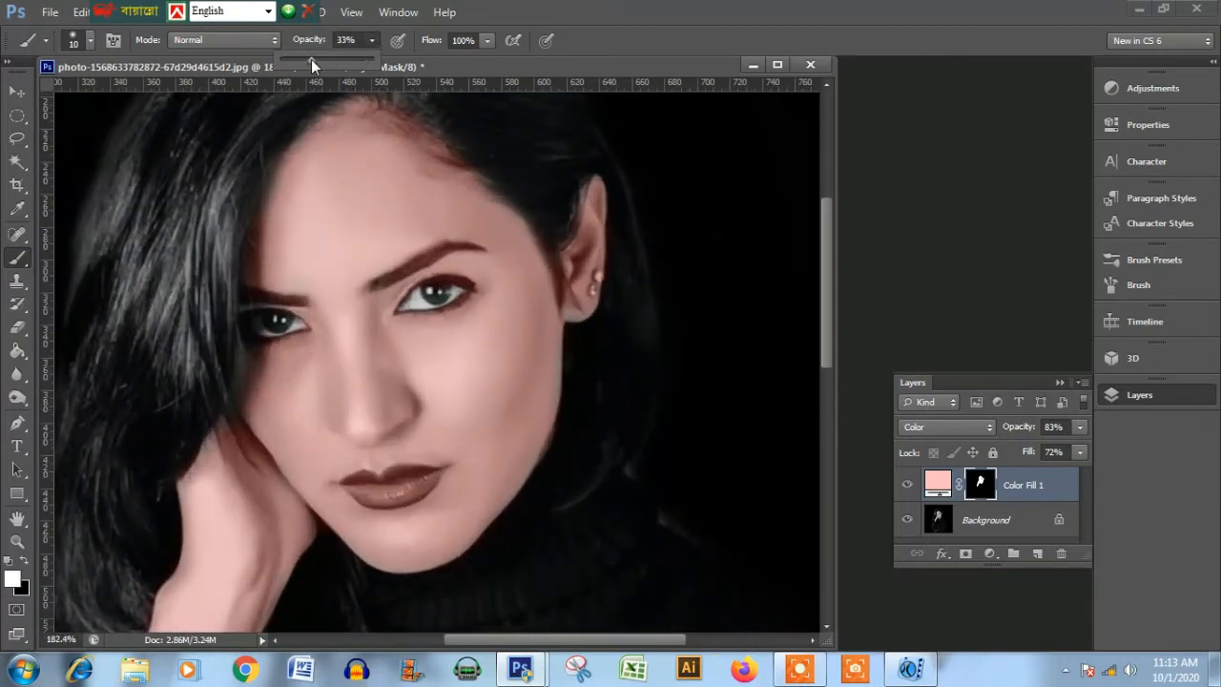
right_click(430, 297)
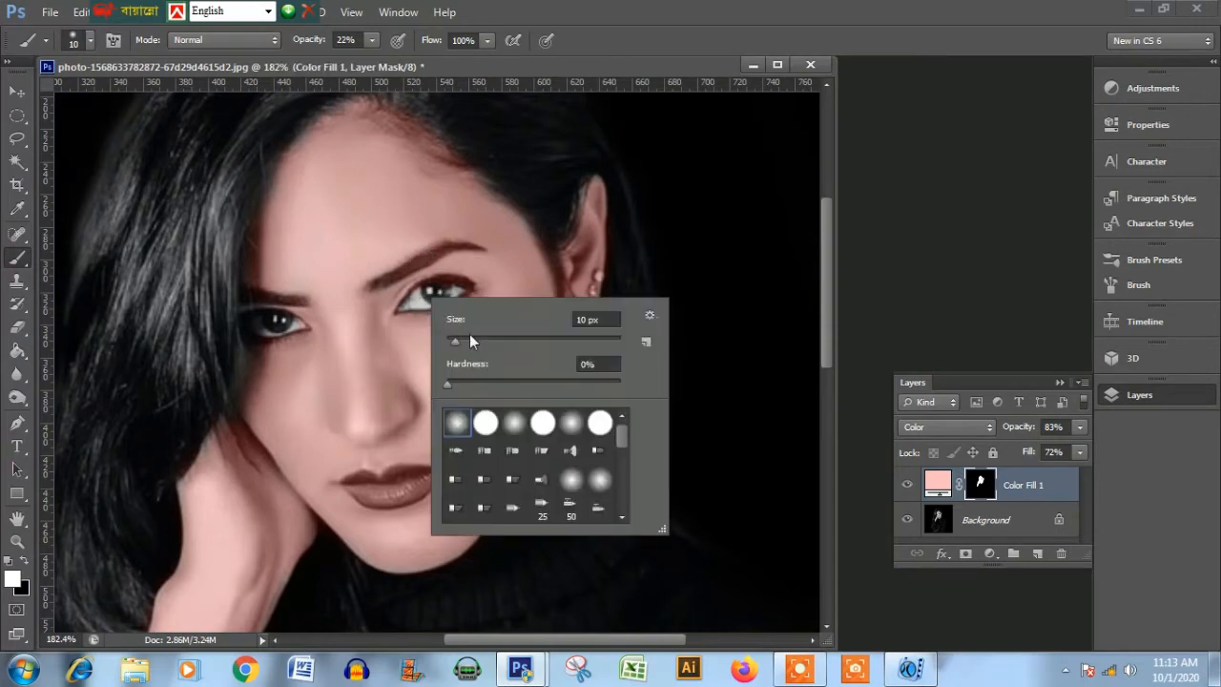
left_click(469, 337)
left_click(419, 298)
left_click_drag(420, 297, 454, 294)
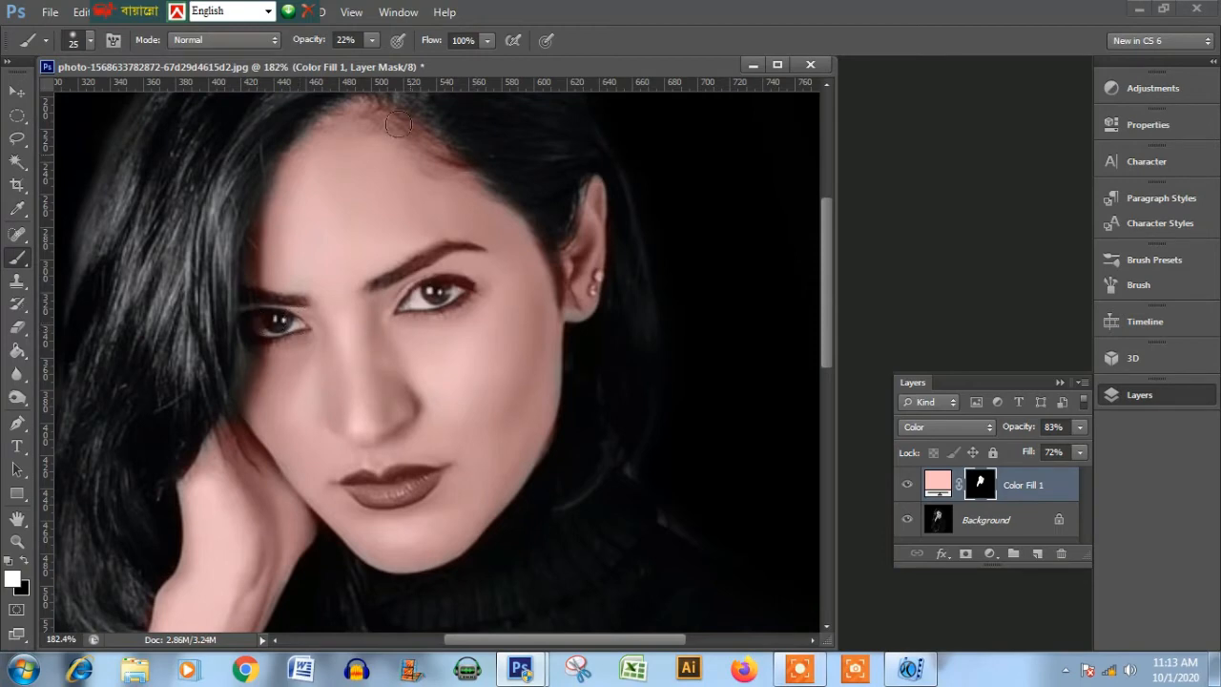
Restore the brush opacity to 100% and touch up the skin mask at the earlobe.
left_click_drag(372, 42, 510, 99)
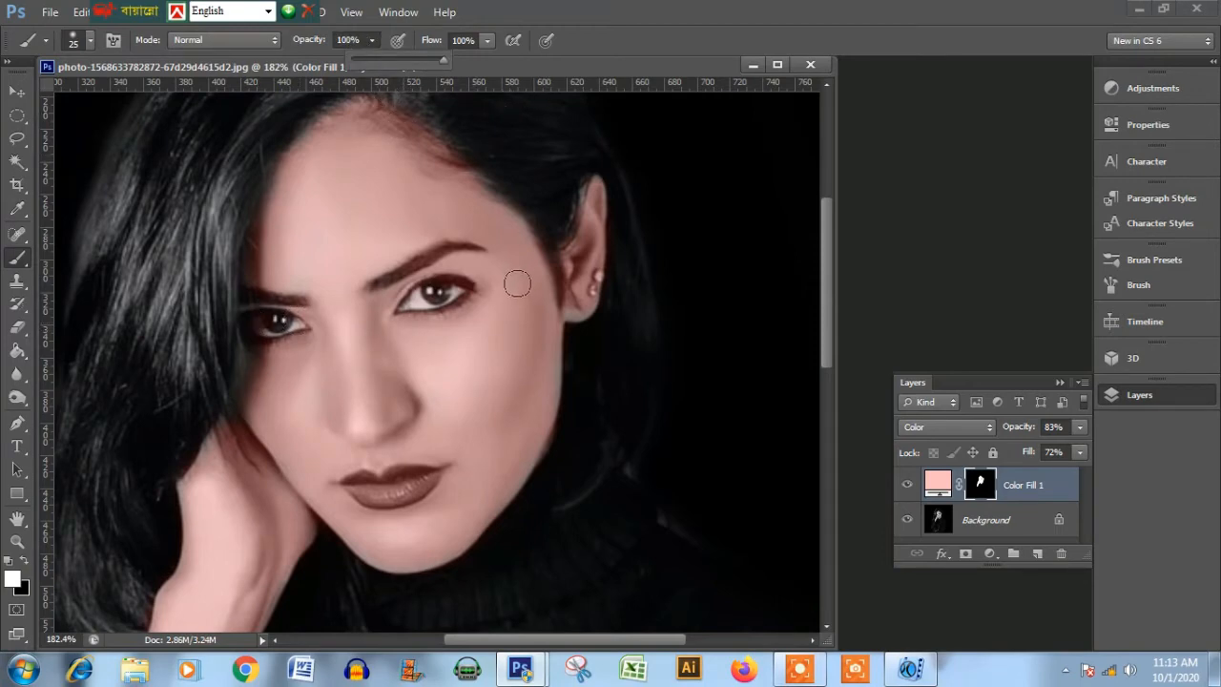
left_click(23, 561)
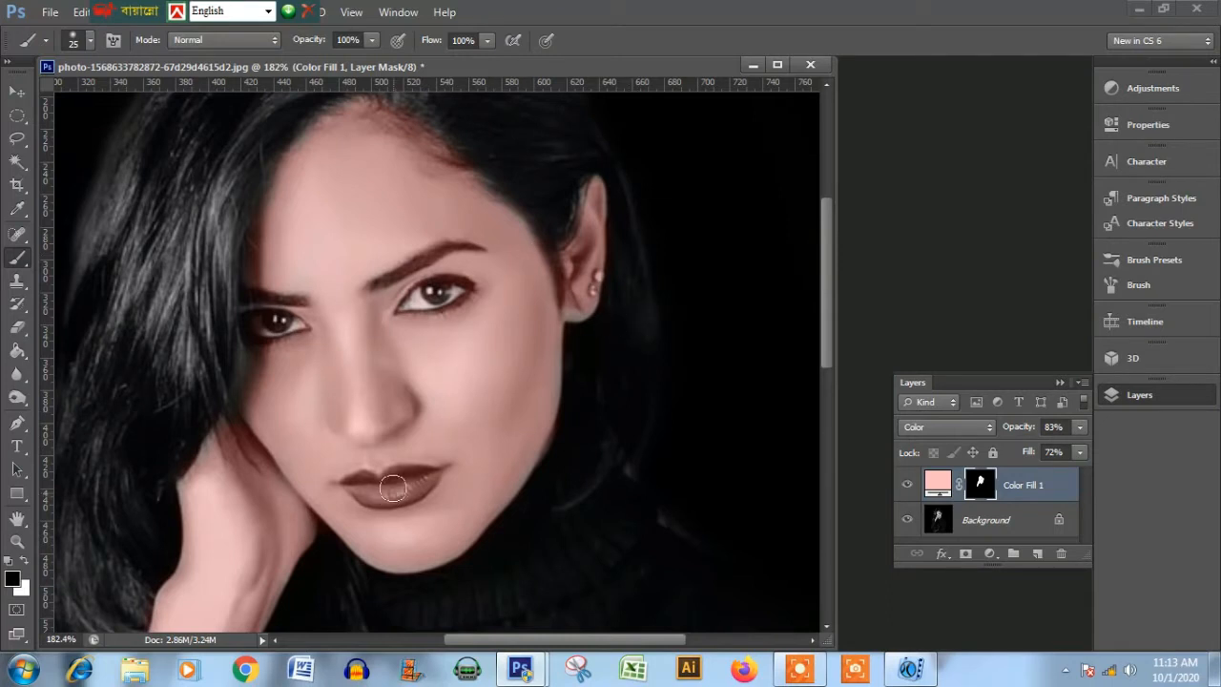
mouse_move(574, 303)
left_mouse_down()
mouse_move(592, 300)
mouse_move(576, 302)
left_mouse_up()
key("x")
scroll(465, 424, "down", 5)
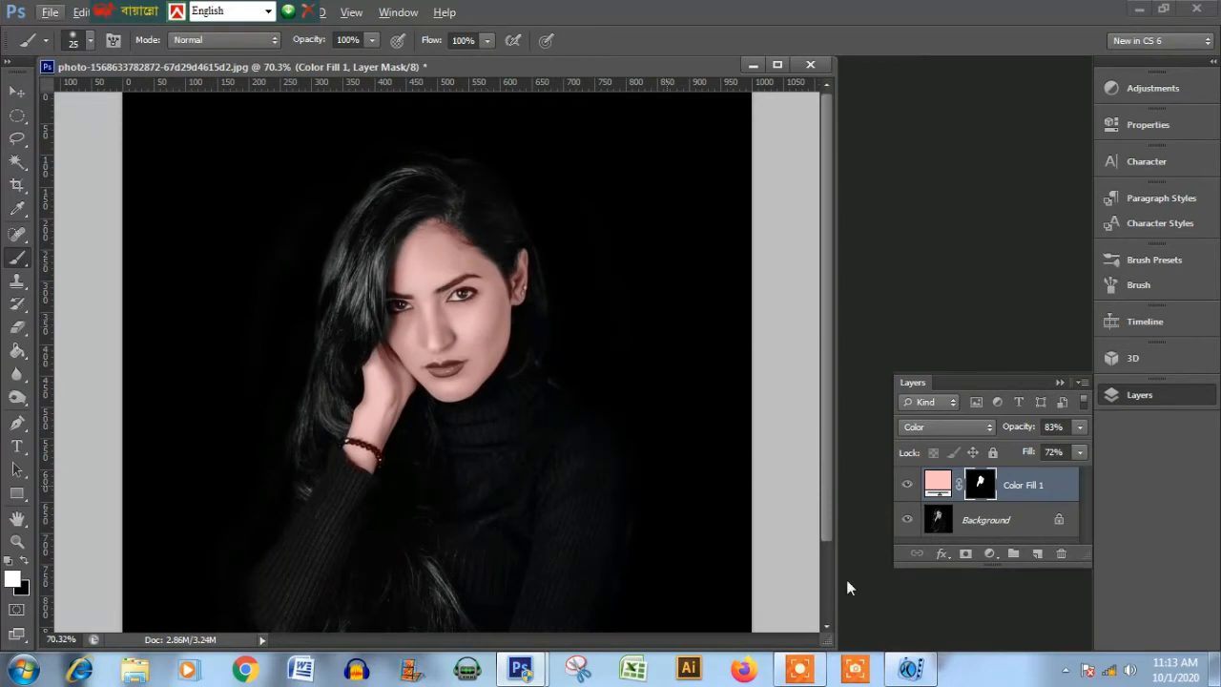
Add a dark blue Solid Color fill layer above the skin color layer.
left_click(1022, 487)
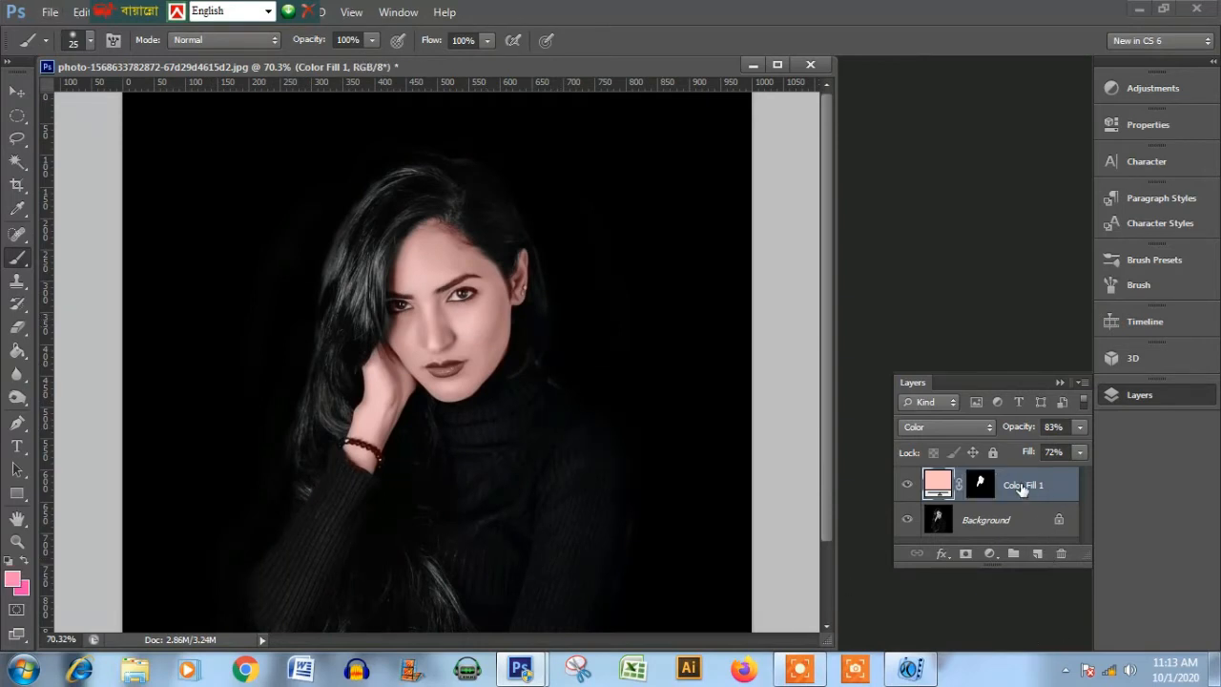
left_click(988, 554)
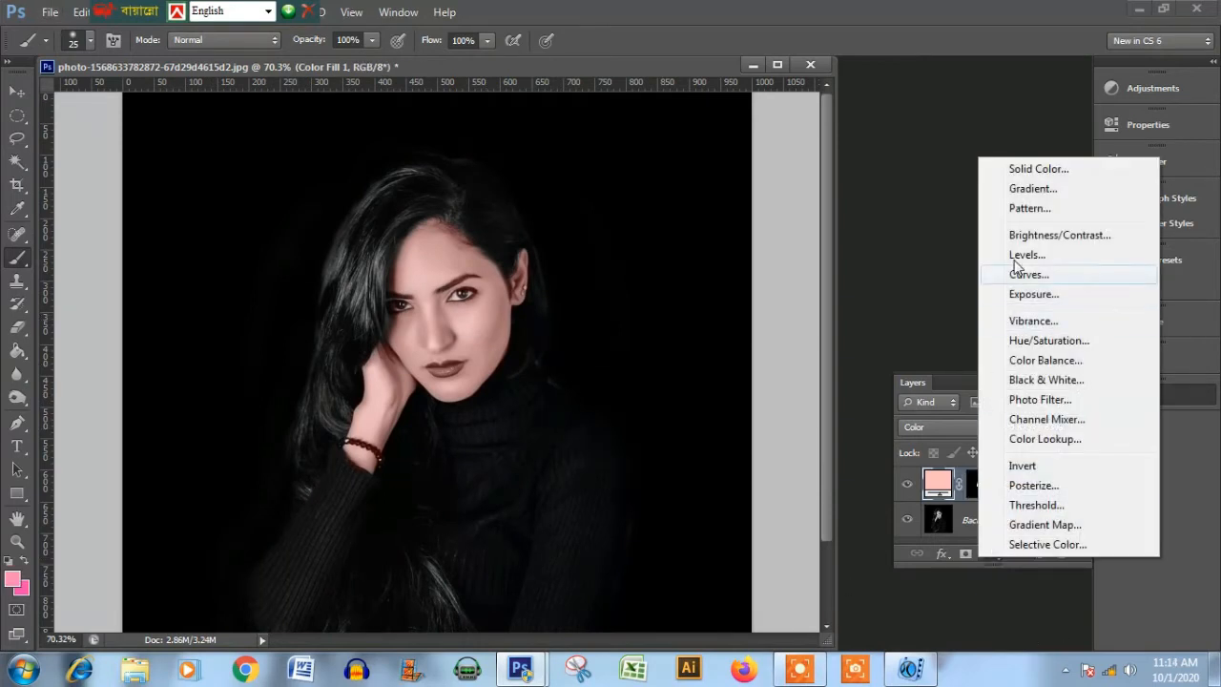
left_click(1018, 169)
mouse_move(944, 439)
left_mouse_down()
mouse_move(961, 500)
mouse_move(962, 430)
mouse_move(962, 506)
mouse_move(957, 418)
mouse_move(953, 433)
left_mouse_up()
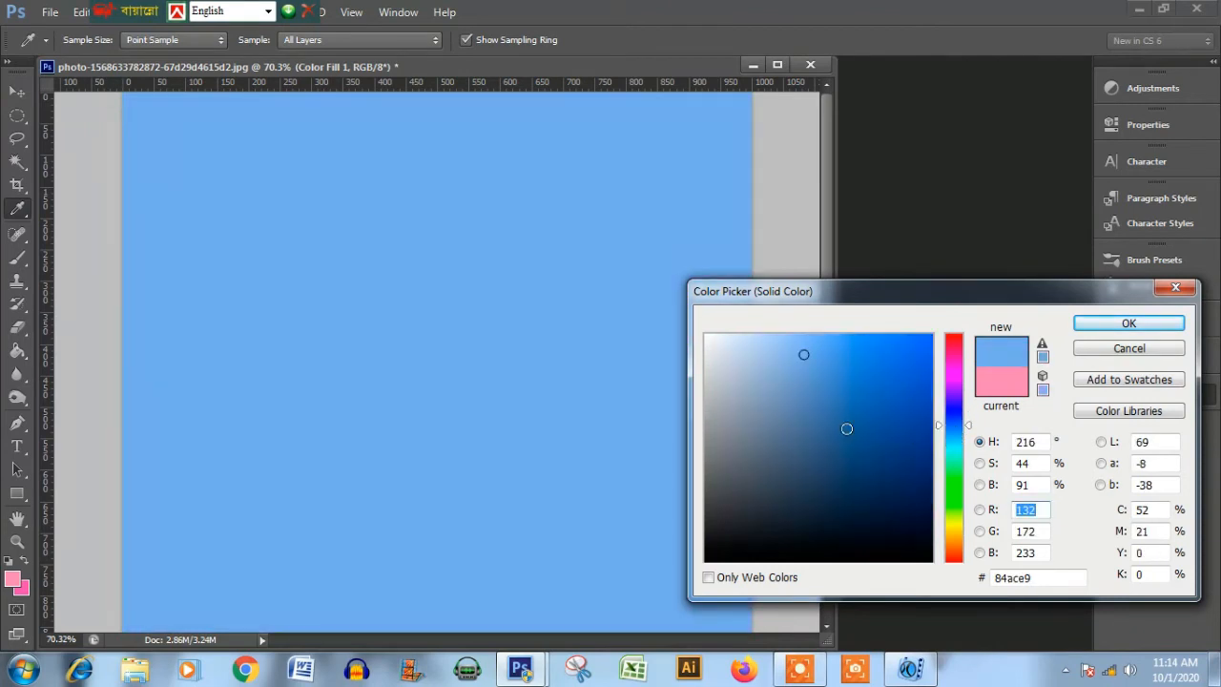
left_click(846, 428)
left_click(1172, 322)
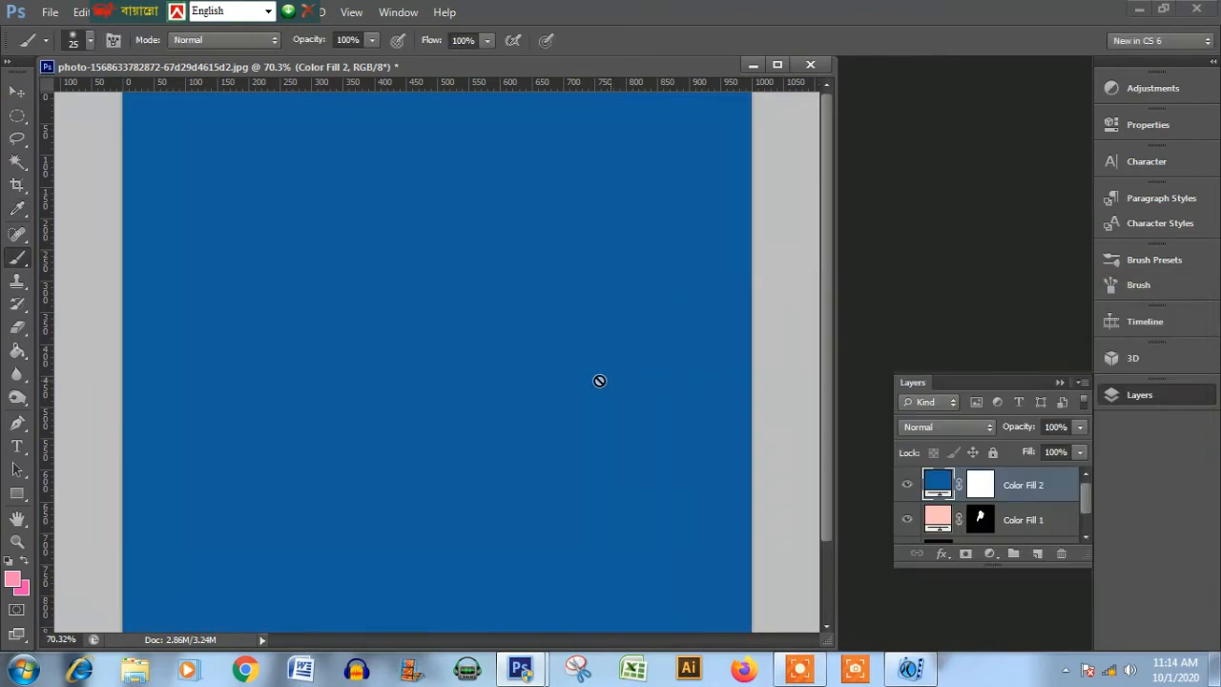
Invert the blue fill layer's mask to black and set the layer's blend mode to Color.
left_click(989, 484)
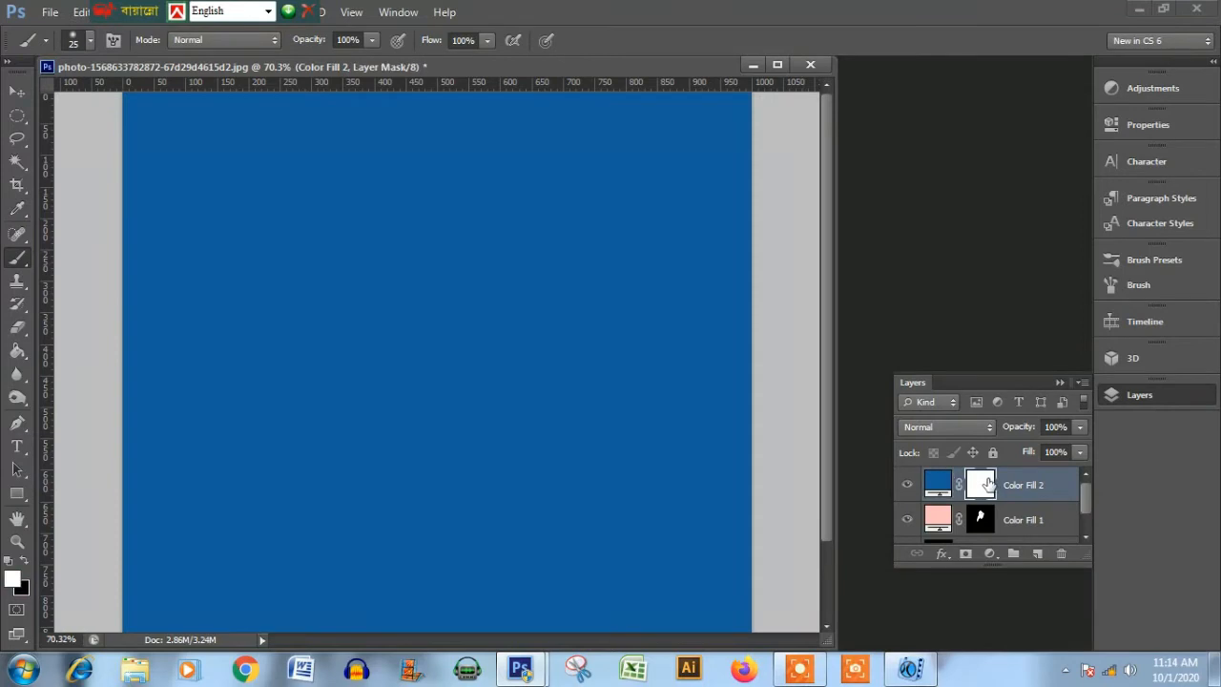
key("ctrl+i")
left_click(924, 434)
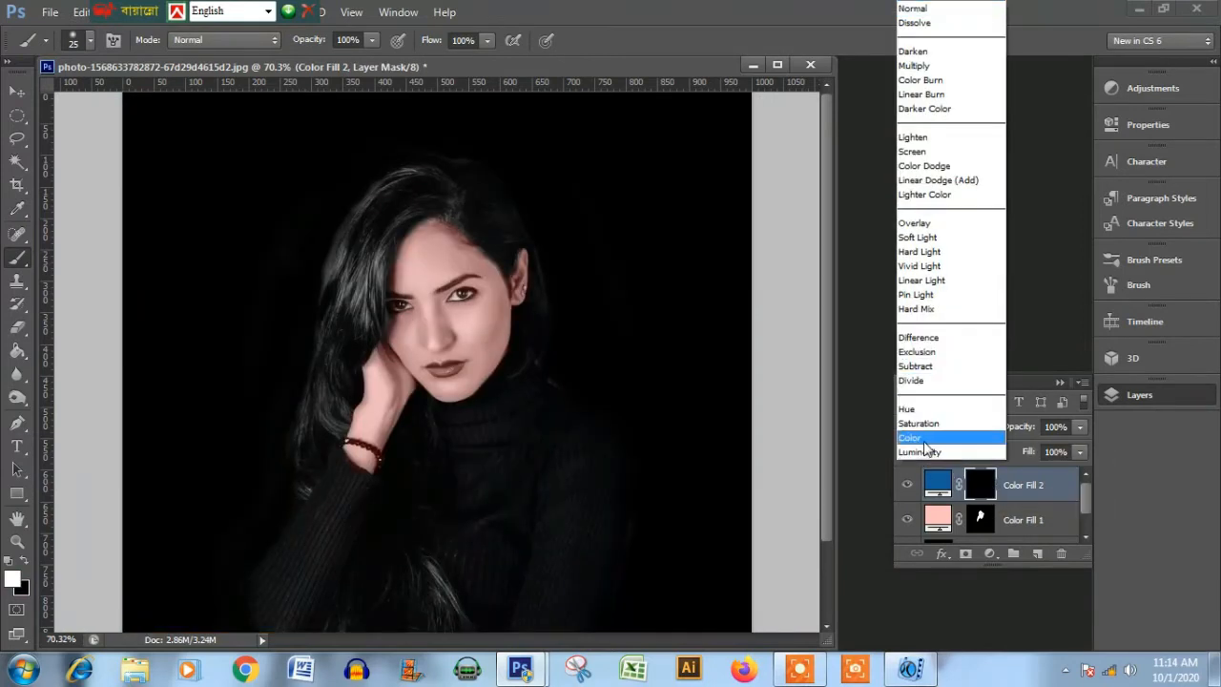
left_click(923, 438)
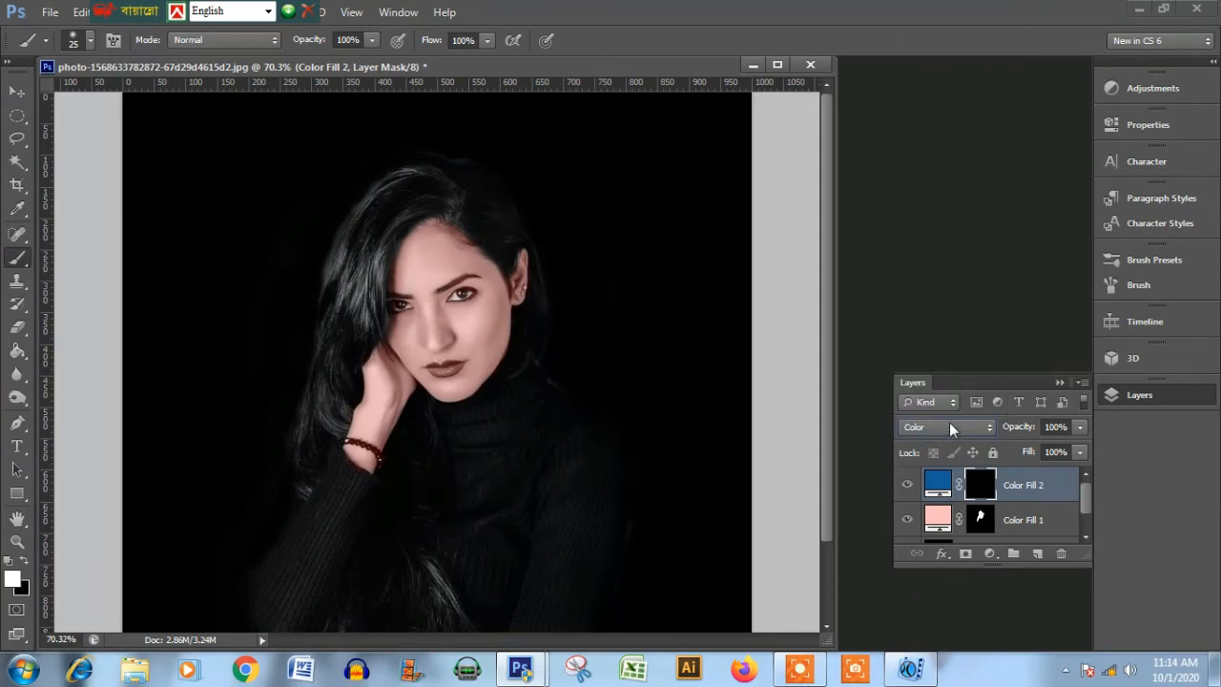
Paint the blue fill layer's mask with white over the lowered arm's sleeve and shoulder, using a 62 px soft brush.
left_click(548, 475)
right_click(579, 480)
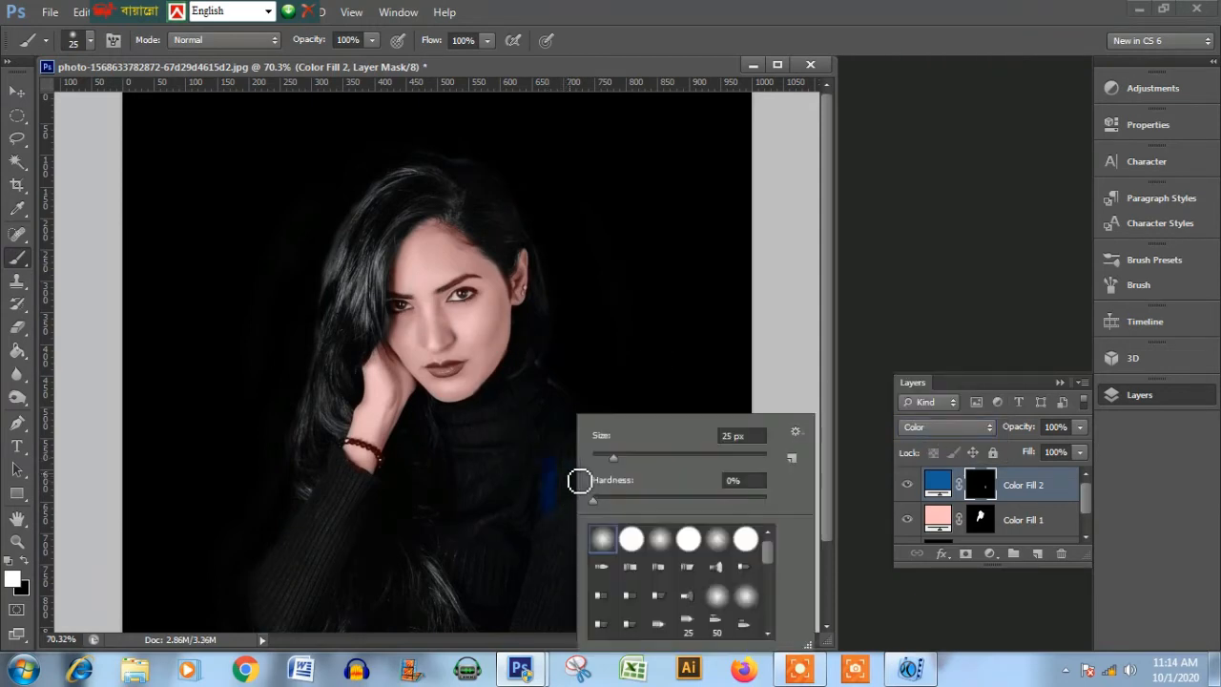
left_click(646, 455)
mouse_move(516, 492)
left_mouse_down()
mouse_move(551, 566)
mouse_move(566, 563)
mouse_move(572, 540)
mouse_move(562, 549)
mouse_move(594, 578)
mouse_move(627, 496)
left_mouse_up()
scroll(603, 418, "down", 2)
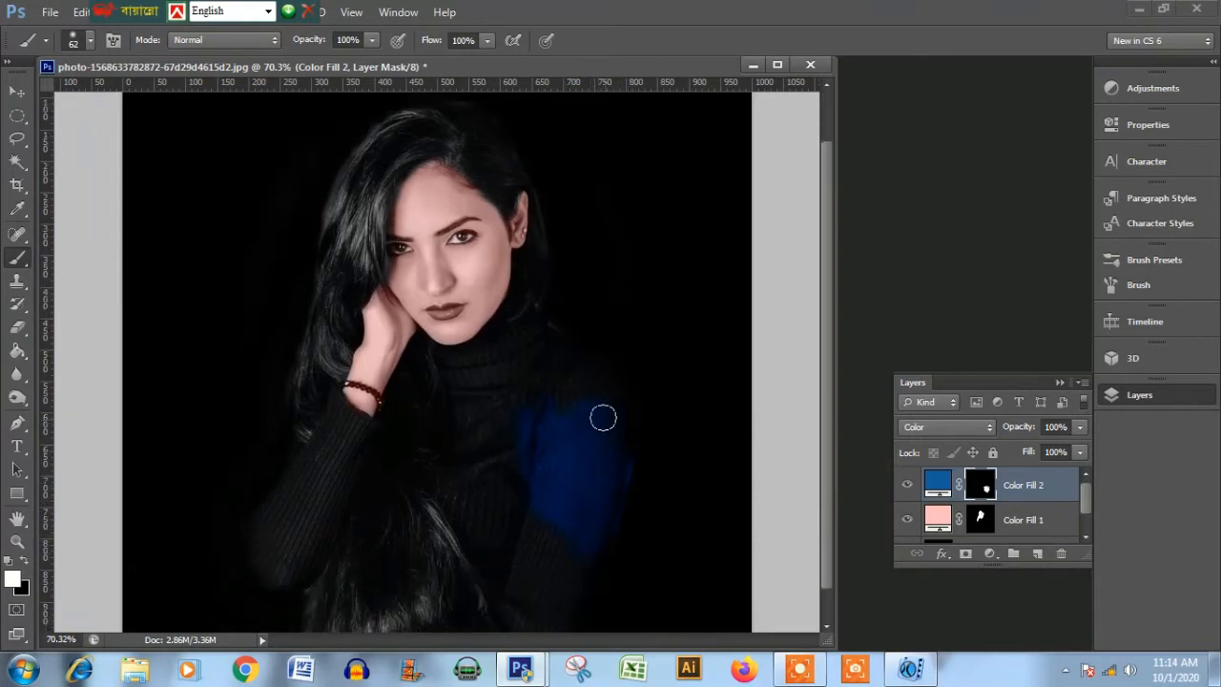
scroll(603, 418, "down", 1)
scroll(596, 526, "up", 3)
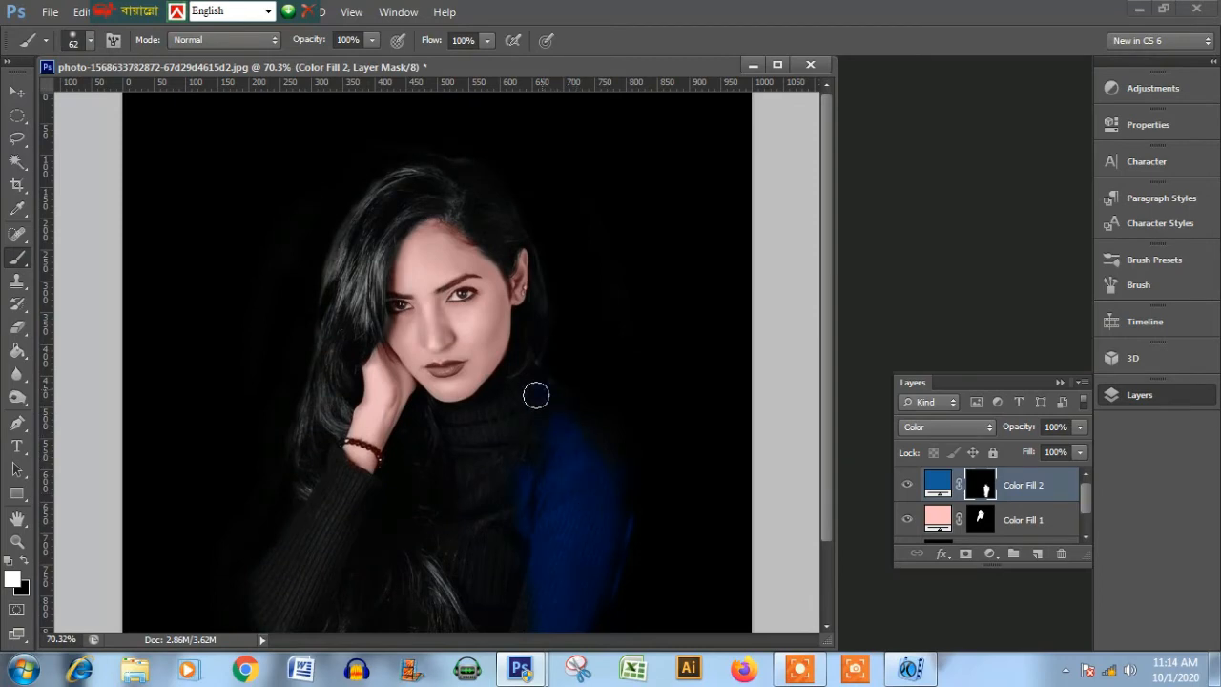
Extend the blue tint over the turtleneck collar, chest and forearm down to the image's lower edge.
mouse_move(536, 395)
left_mouse_down()
mouse_move(491, 409)
mouse_move(535, 383)
mouse_move(615, 483)
mouse_move(572, 466)
mouse_move(508, 412)
mouse_move(461, 421)
left_mouse_up()
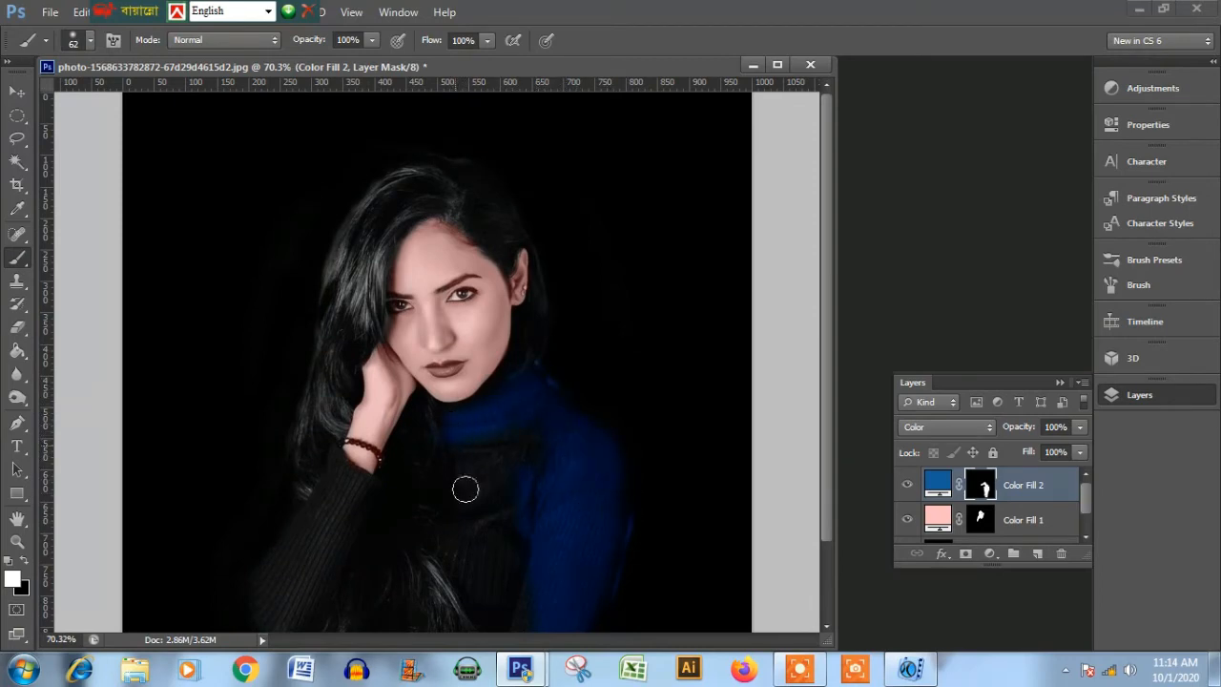
left_click_drag(465, 489, 506, 433)
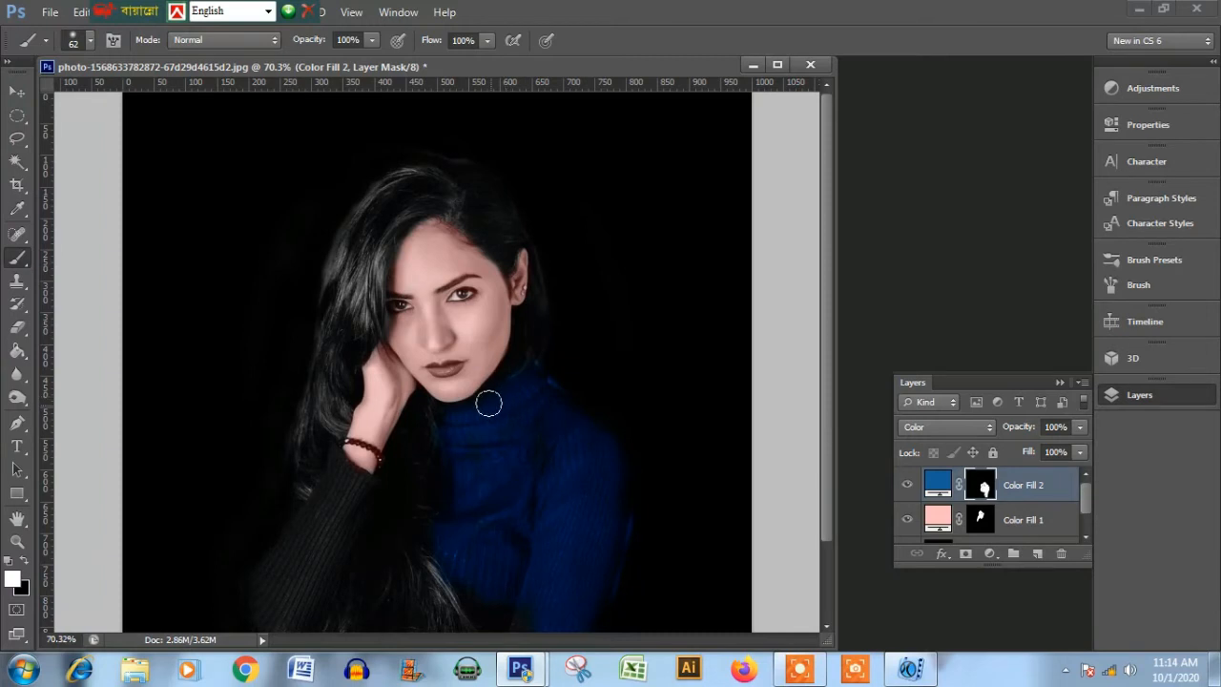
scroll(477, 420, "down", 3)
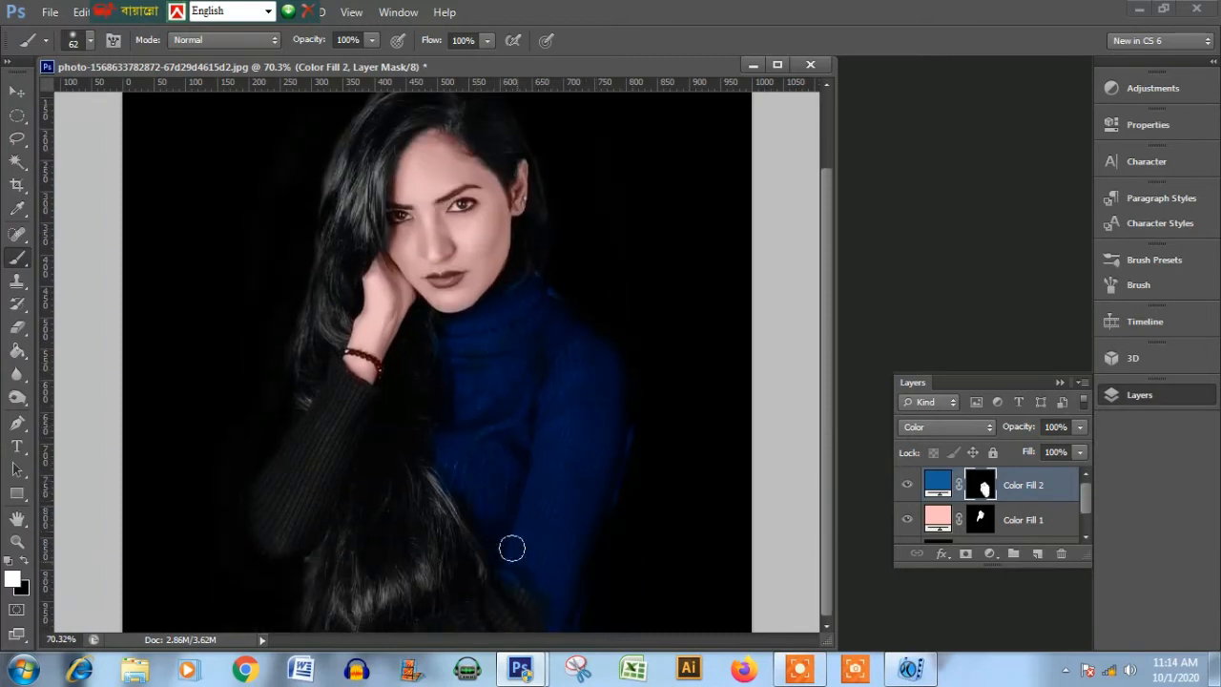
scroll(516, 593, "down", 2)
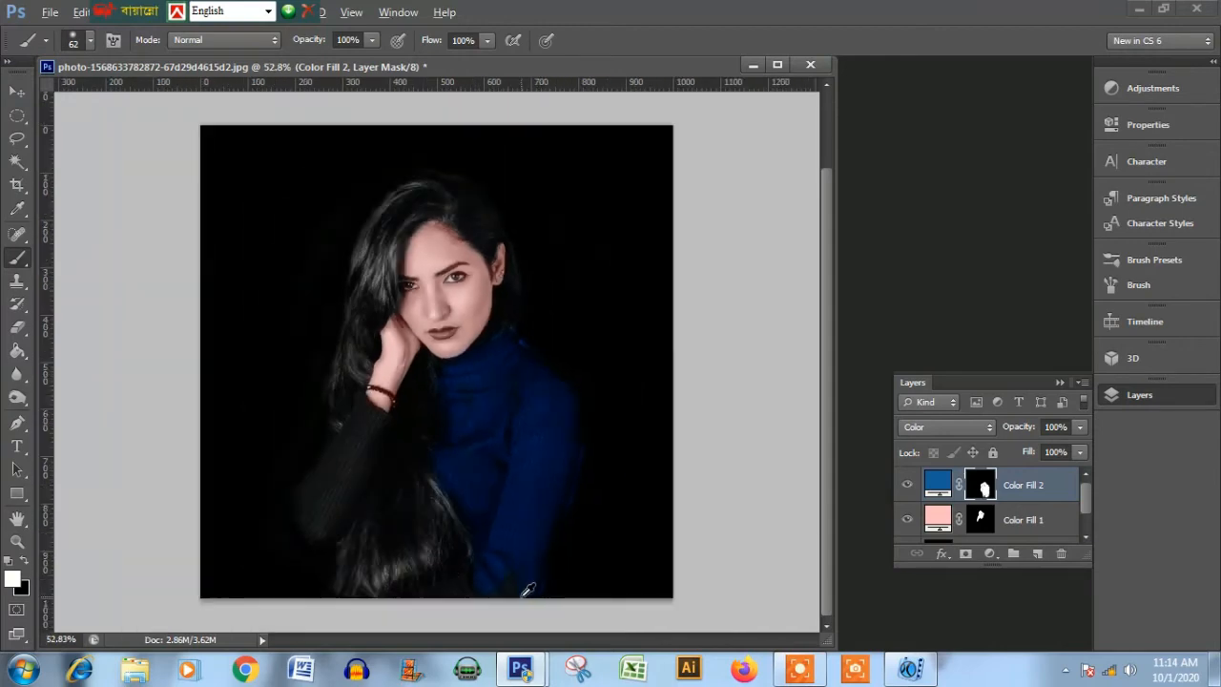
scroll(526, 591, "up", 1)
scroll(526, 575, "down", 1)
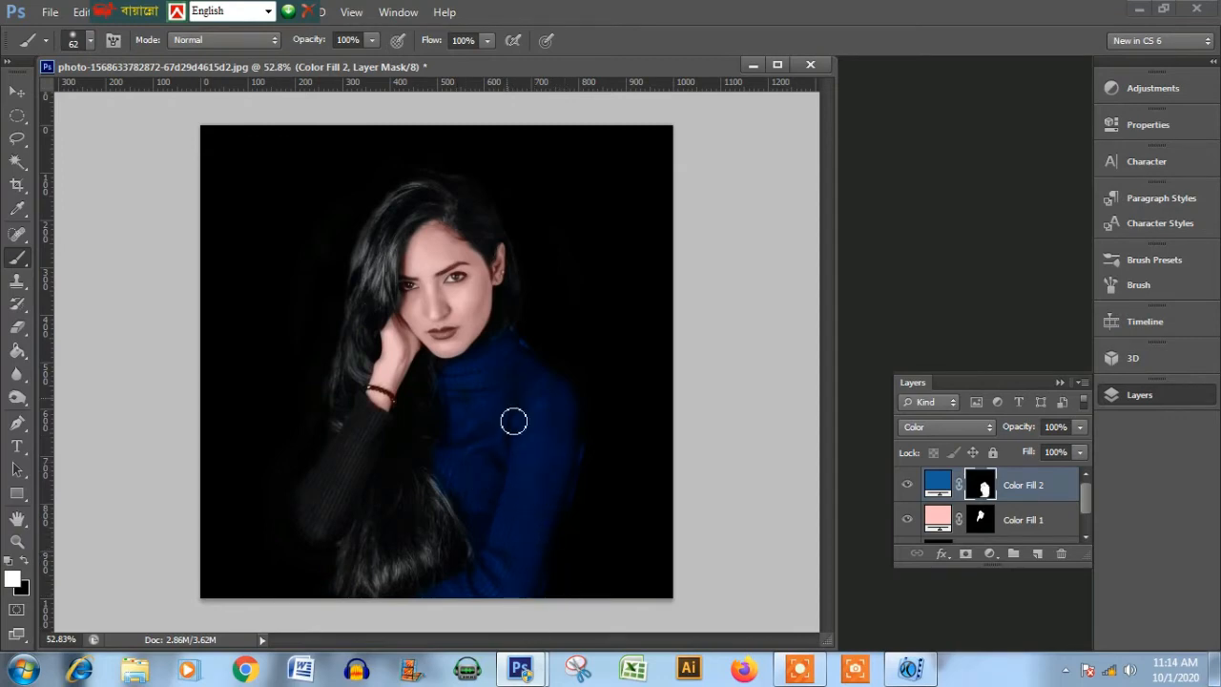
Paint the blue tint over the raised arm's sleeve from below the bracelet to the elbow.
scroll(515, 420, "up", 1)
mouse_move(350, 423)
left_mouse_down()
mouse_move(318, 471)
mouse_move(337, 447)
mouse_move(326, 495)
mouse_move(278, 511)
mouse_move(266, 499)
mouse_move(284, 499)
mouse_move(266, 537)
mouse_move(297, 527)
mouse_move(287, 559)
mouse_move(317, 525)
mouse_move(305, 558)
mouse_move(357, 427)
mouse_move(346, 492)
left_mouse_up()
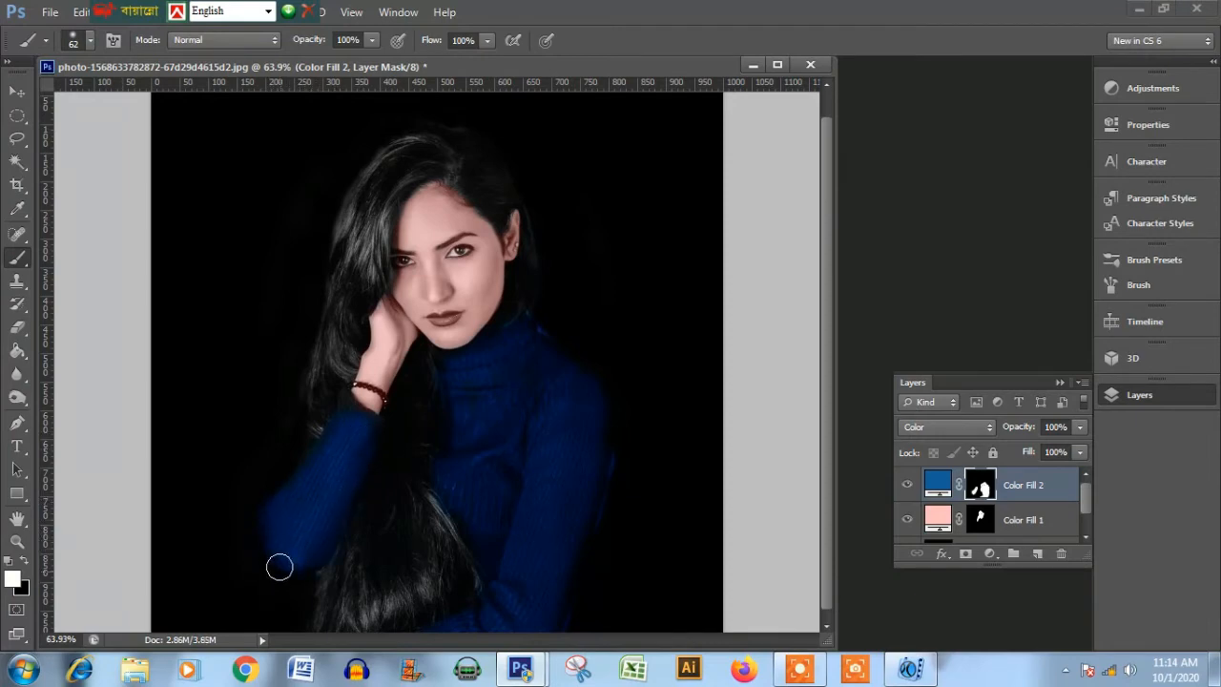
scroll(383, 437, "down", 3)
scroll(383, 438, "up", 5)
Reduce the brush to 33 px and fill in the blue along the raised sleeve's cuff and edges.
right_click(319, 418)
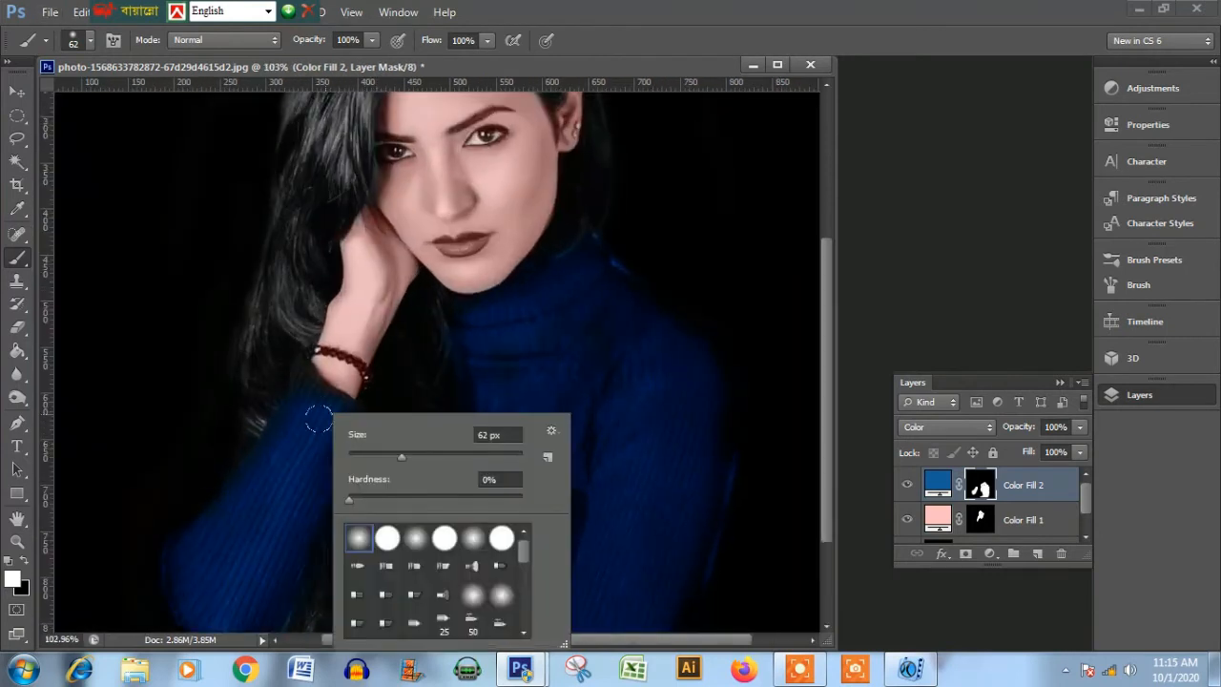
left_click(377, 458)
left_click_drag(306, 376, 267, 468)
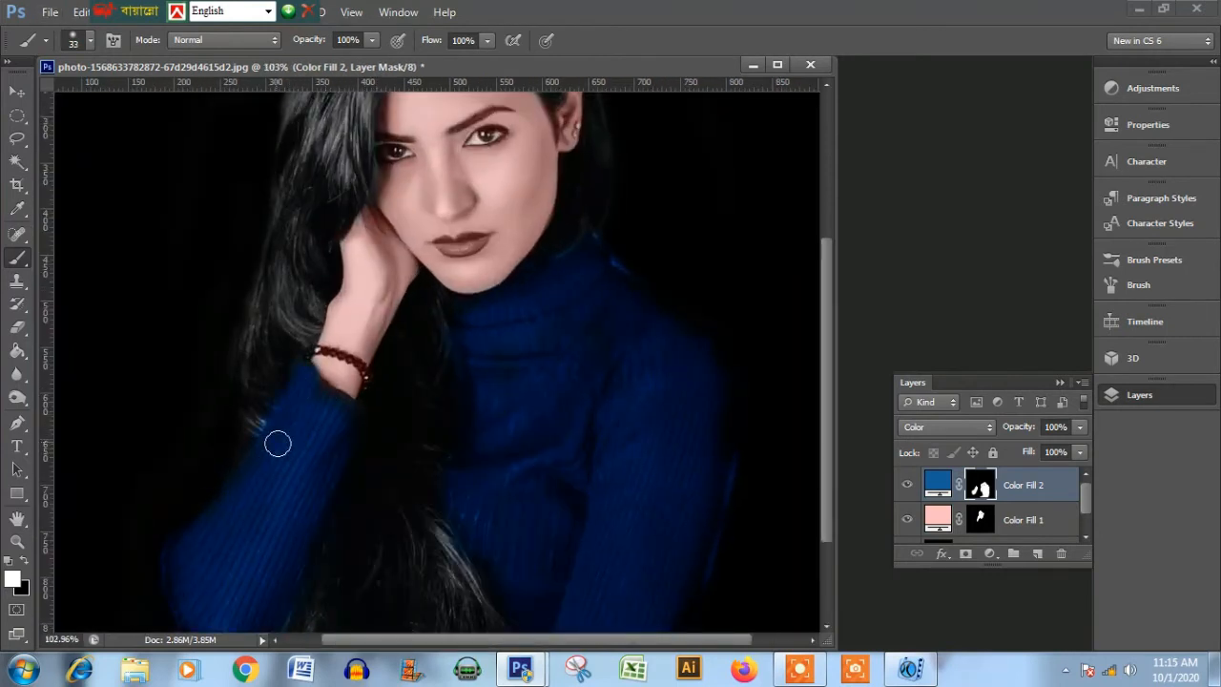
left_click_drag(346, 397, 328, 431)
Switch to black and erase the blue spill from the hair around the sweater, checking the collar and lower hair.
key("x")
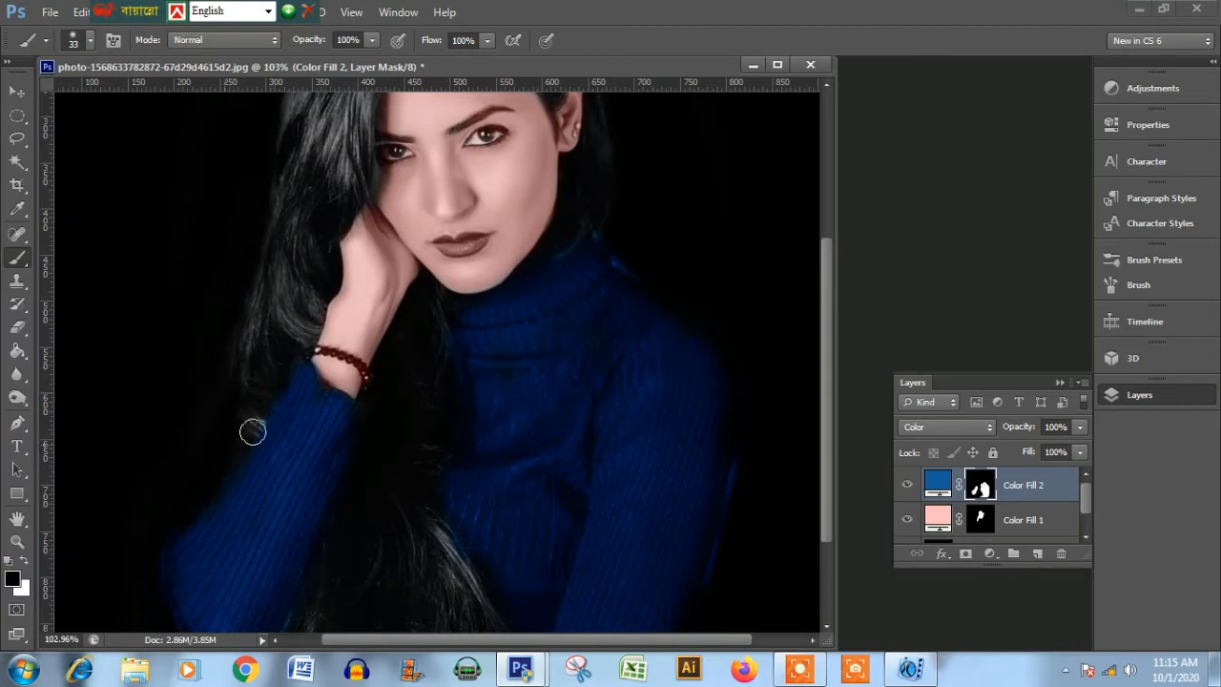
scroll(348, 394, "down", 2)
scroll(348, 394, "down", 2)
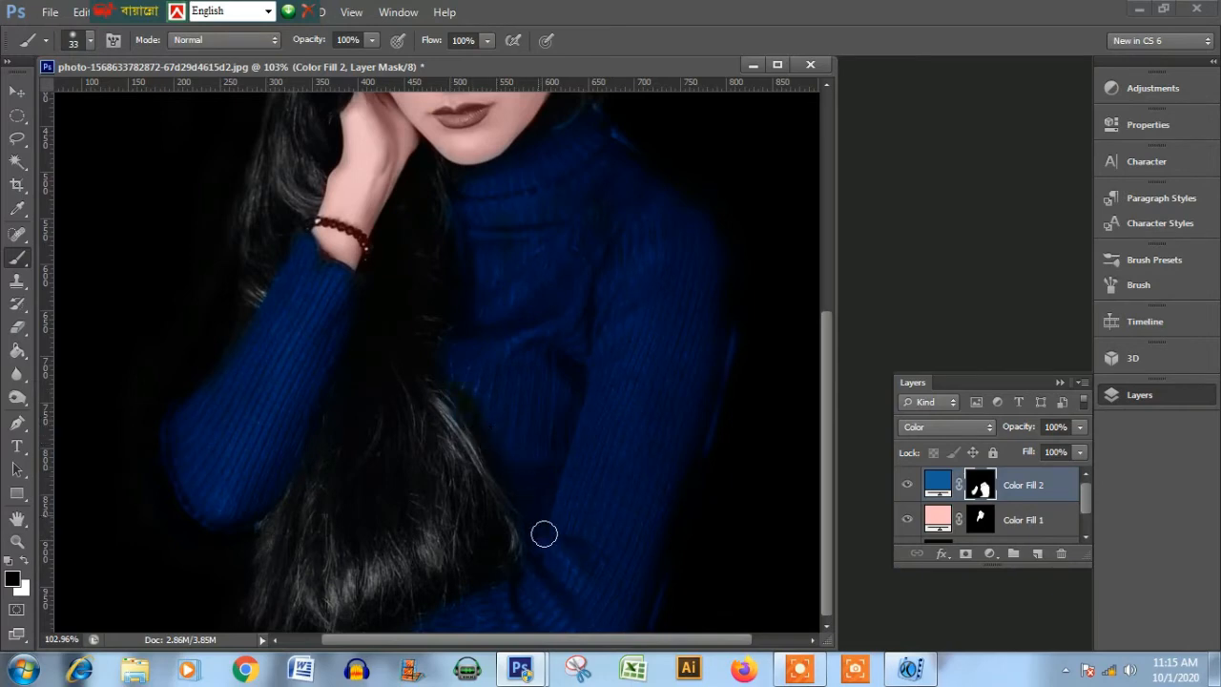
scroll(508, 433, "up", 1)
scroll(509, 432, "up", 8)
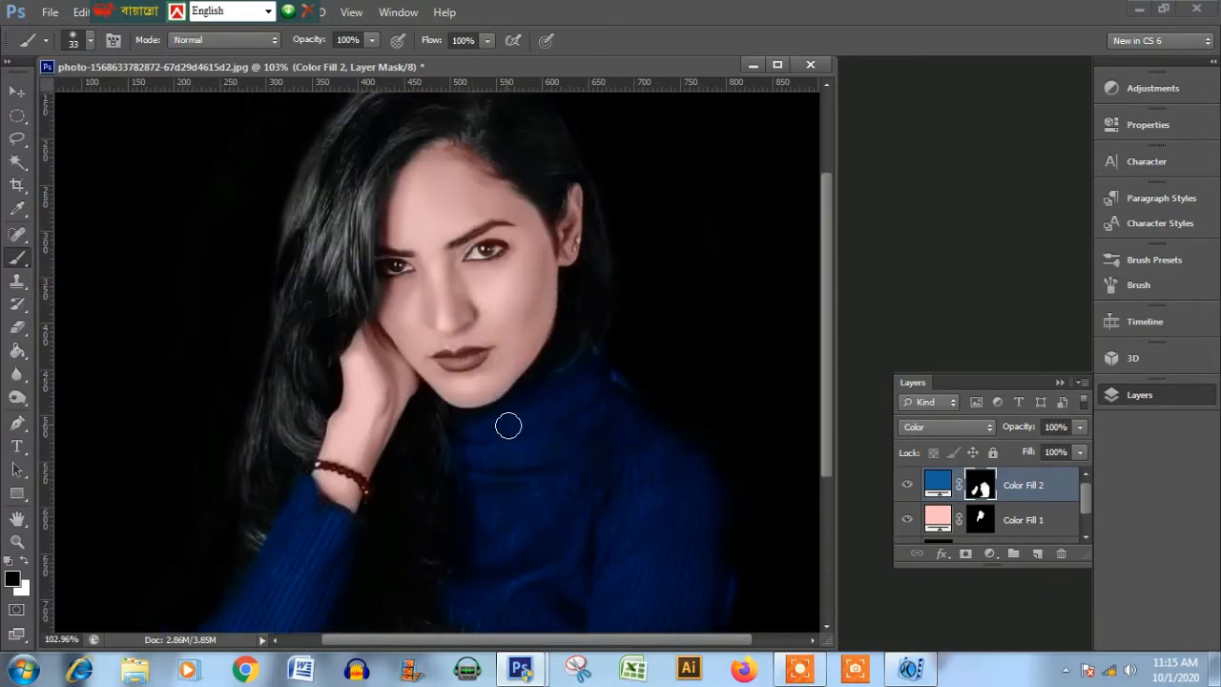
scroll(521, 387, "down", 6)
scroll(755, 417, "down", 3)
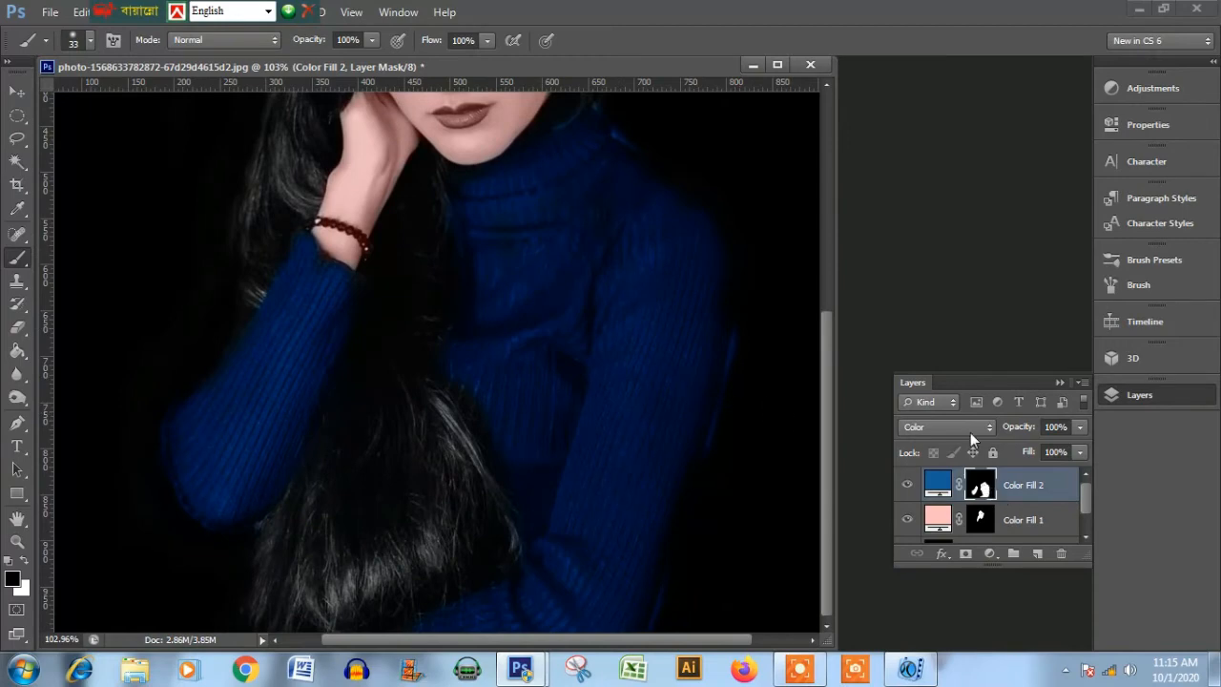
Add a Solid Color fill layer in brownish red #9e4039 above the blue fill layer.
left_click(991, 554)
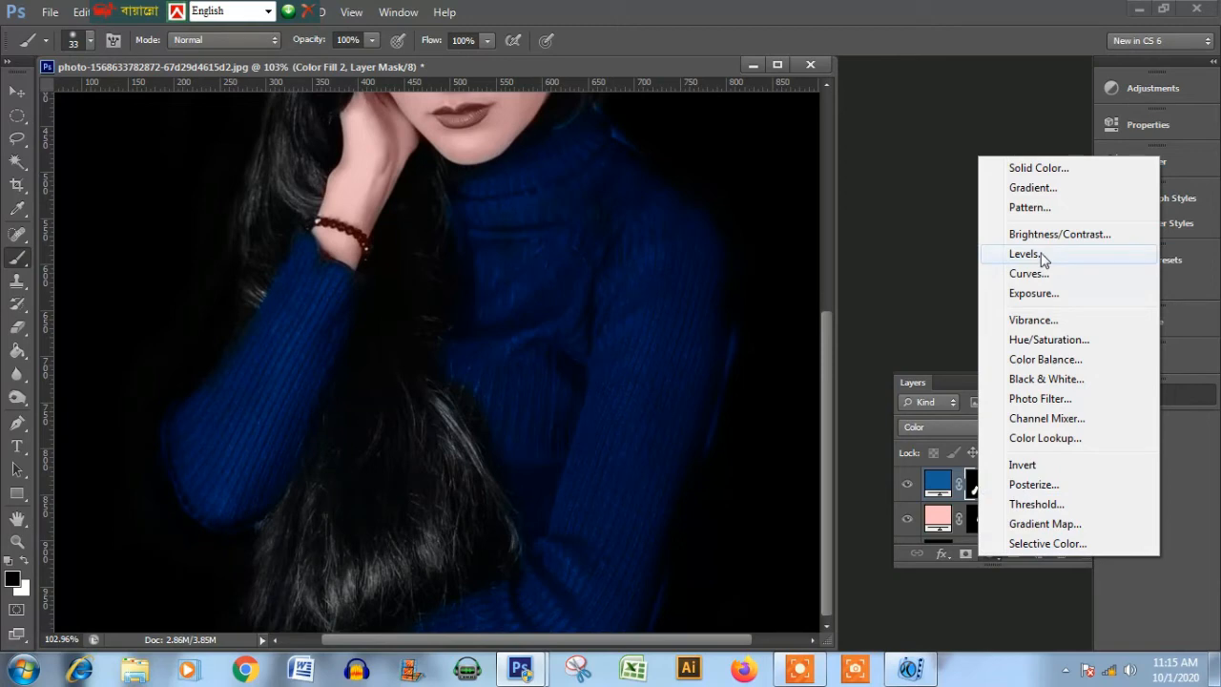
left_click(1058, 165)
left_click_drag(963, 417, 956, 560)
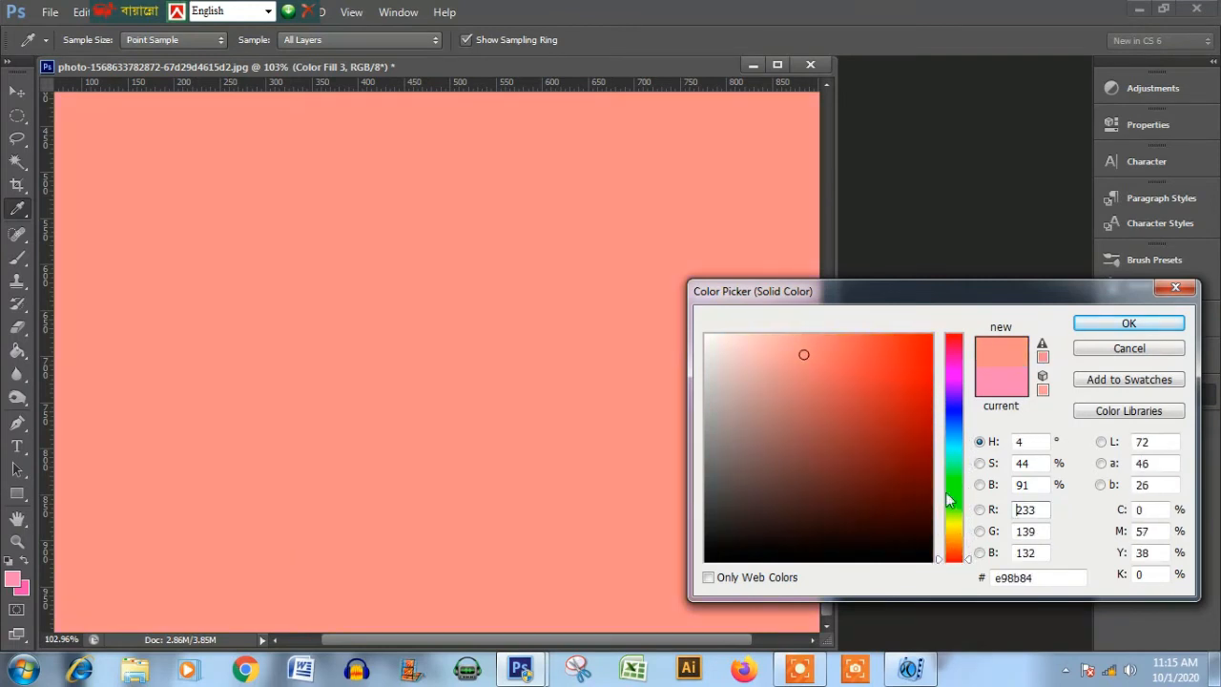
left_click(826, 380)
left_click(838, 421)
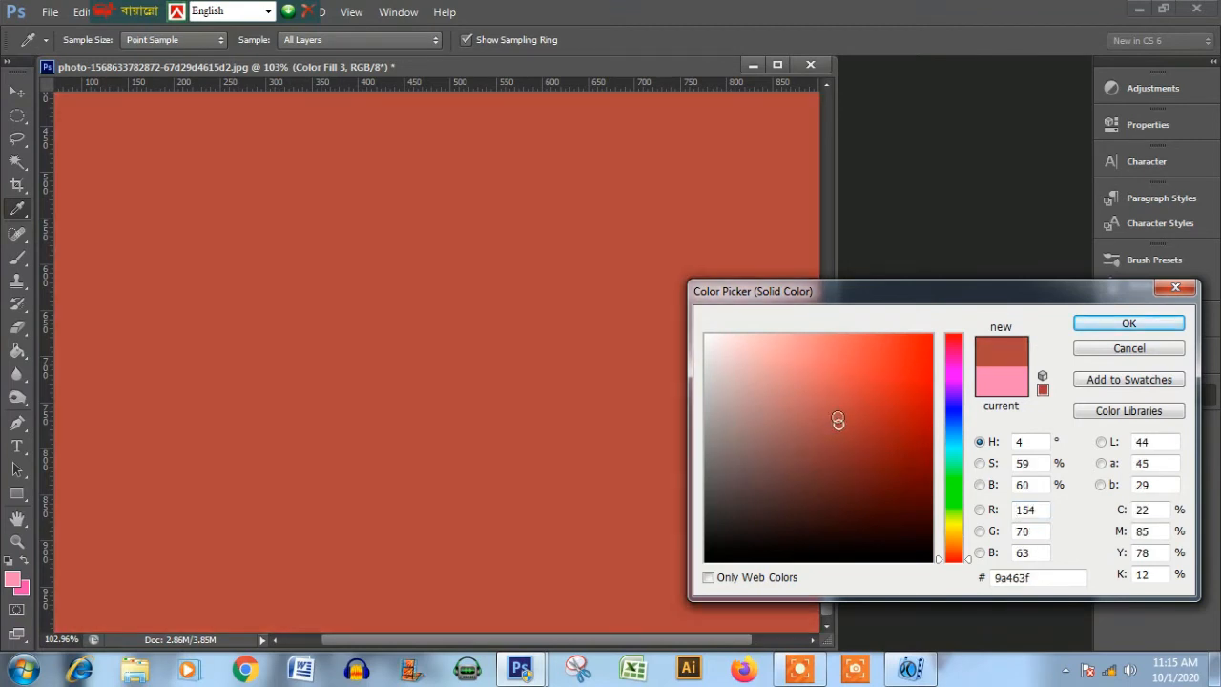
left_click(815, 361)
left_click(852, 423)
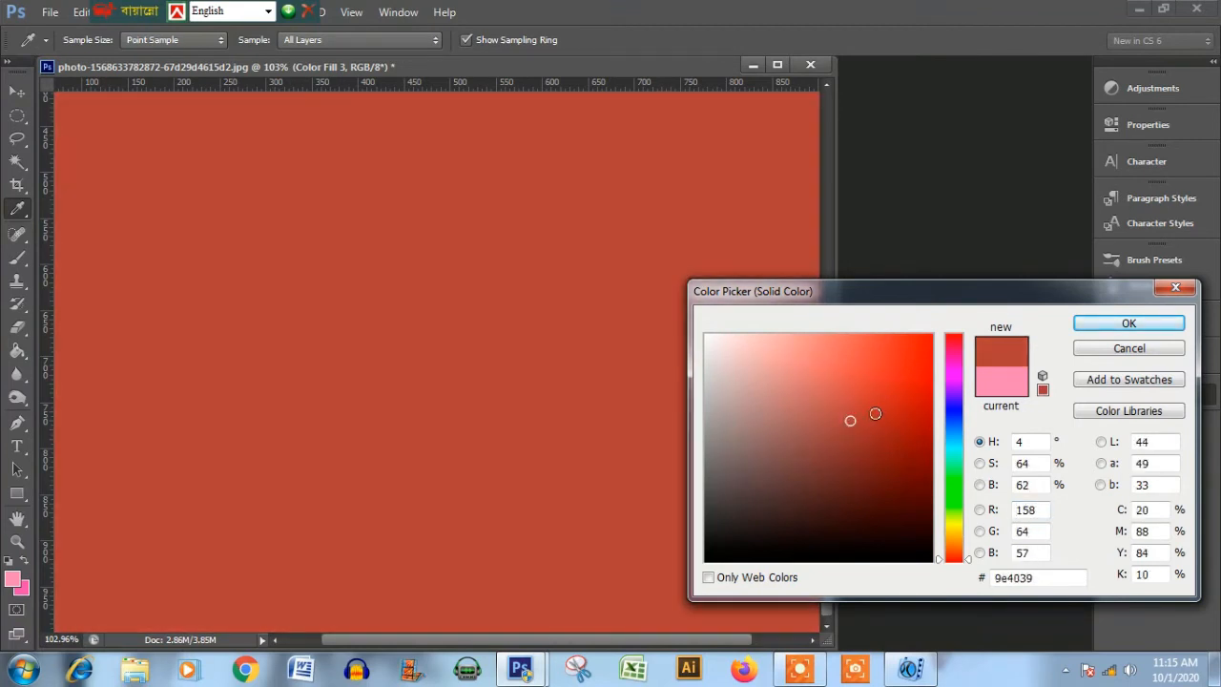
left_click(1126, 324)
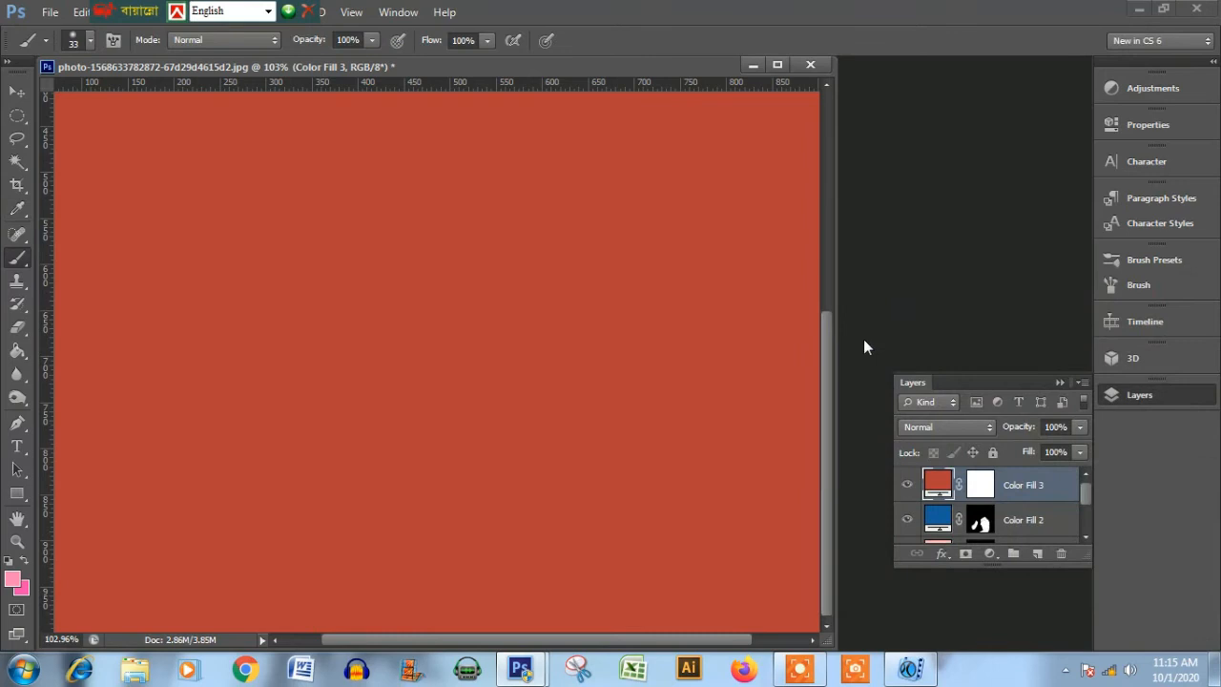
Set the red fill layer's blend mode to Color and invert its mask to black.
left_click(985, 429)
left_click(921, 432)
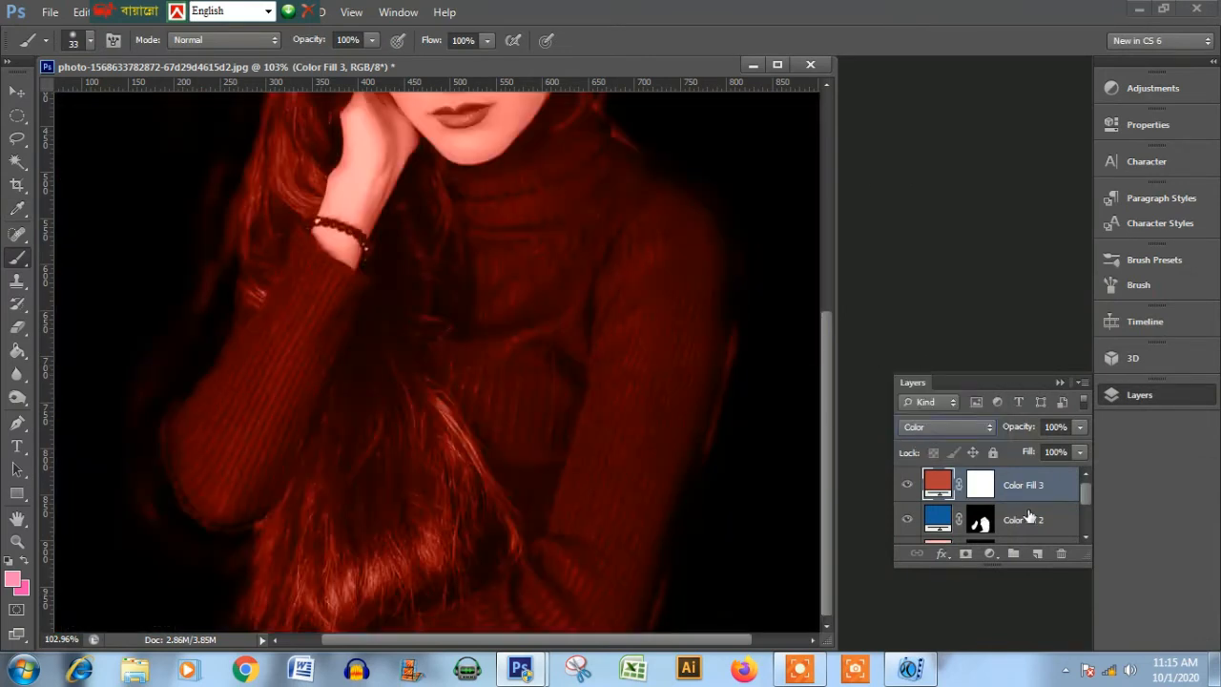
left_click(983, 487)
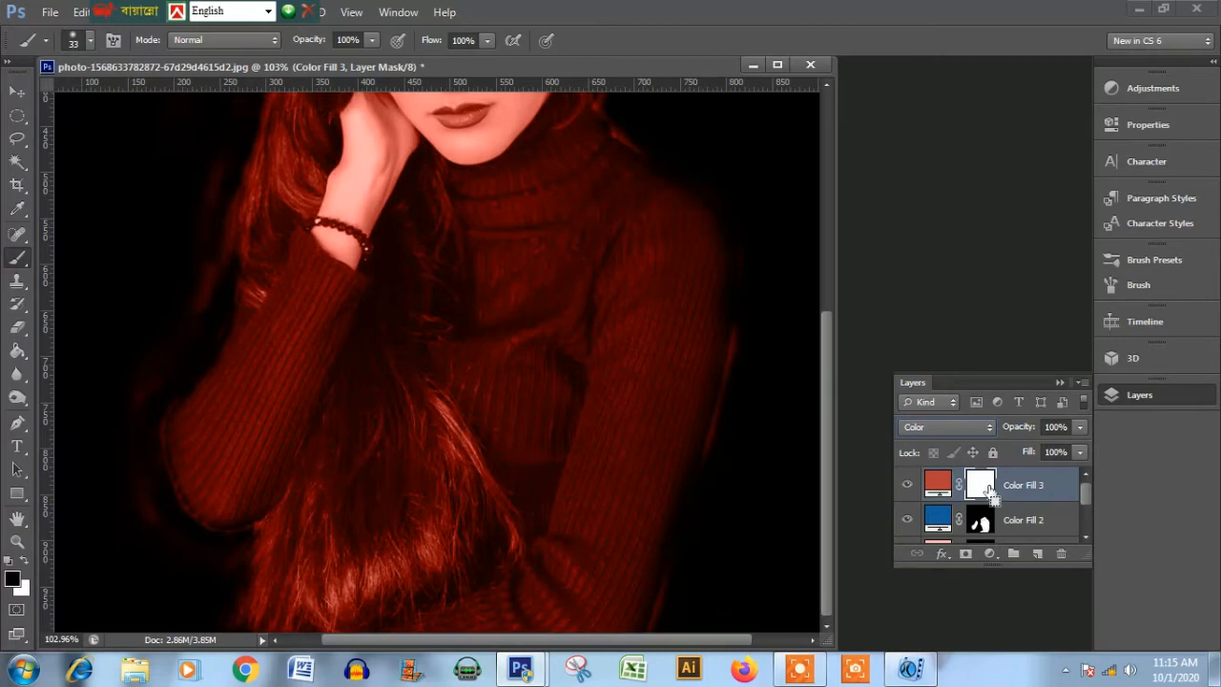
key("ctrl+i")
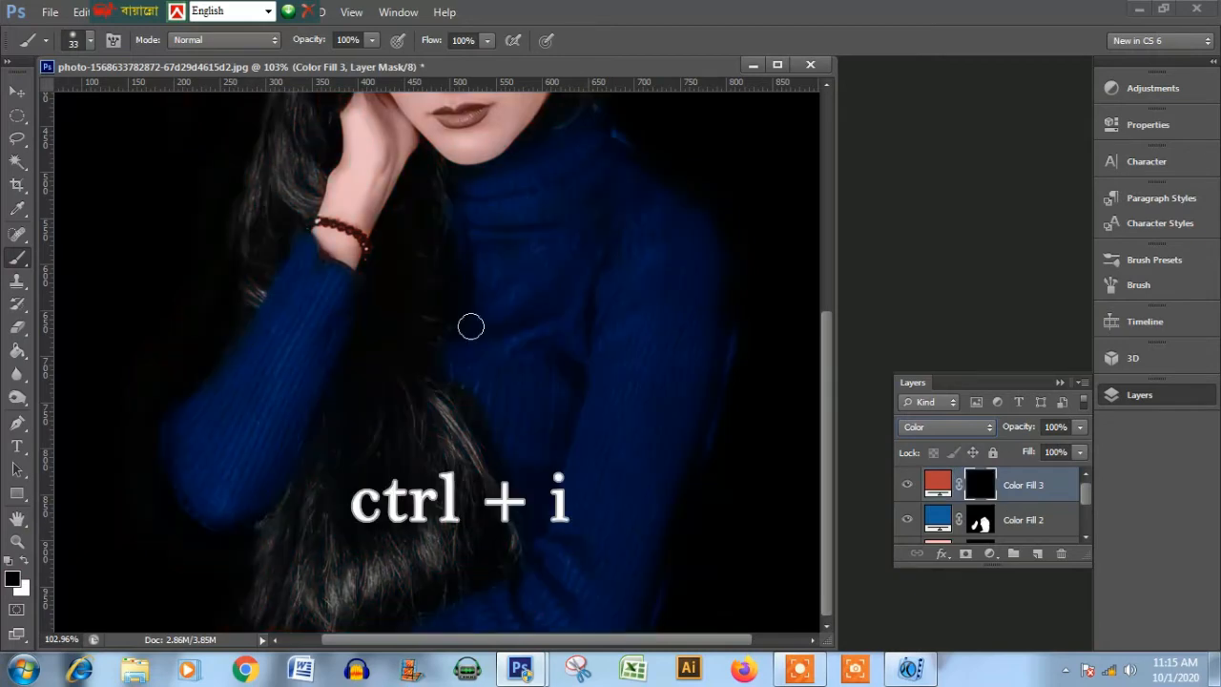
Make white the painting color, try a 33 px stroke on the red layer's mask over the upper hair, and undo it.
scroll(532, 291, "up", 2)
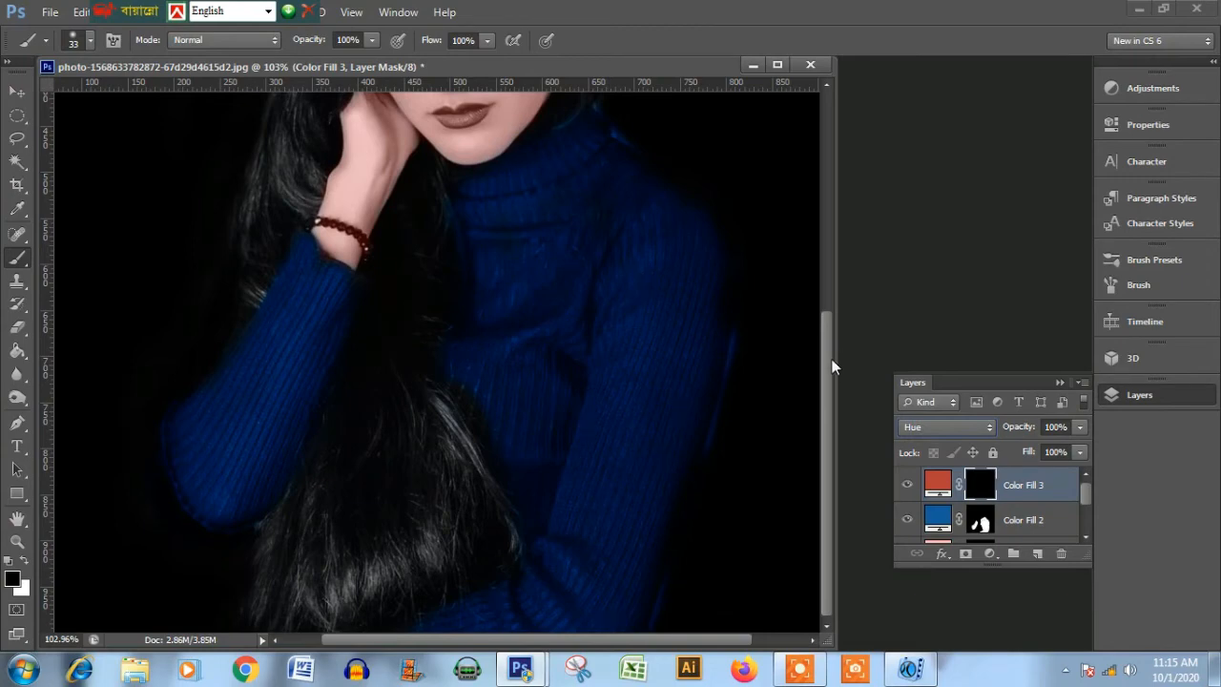
left_click_drag(834, 351, 833, 289)
scroll(389, 298, "up", 6)
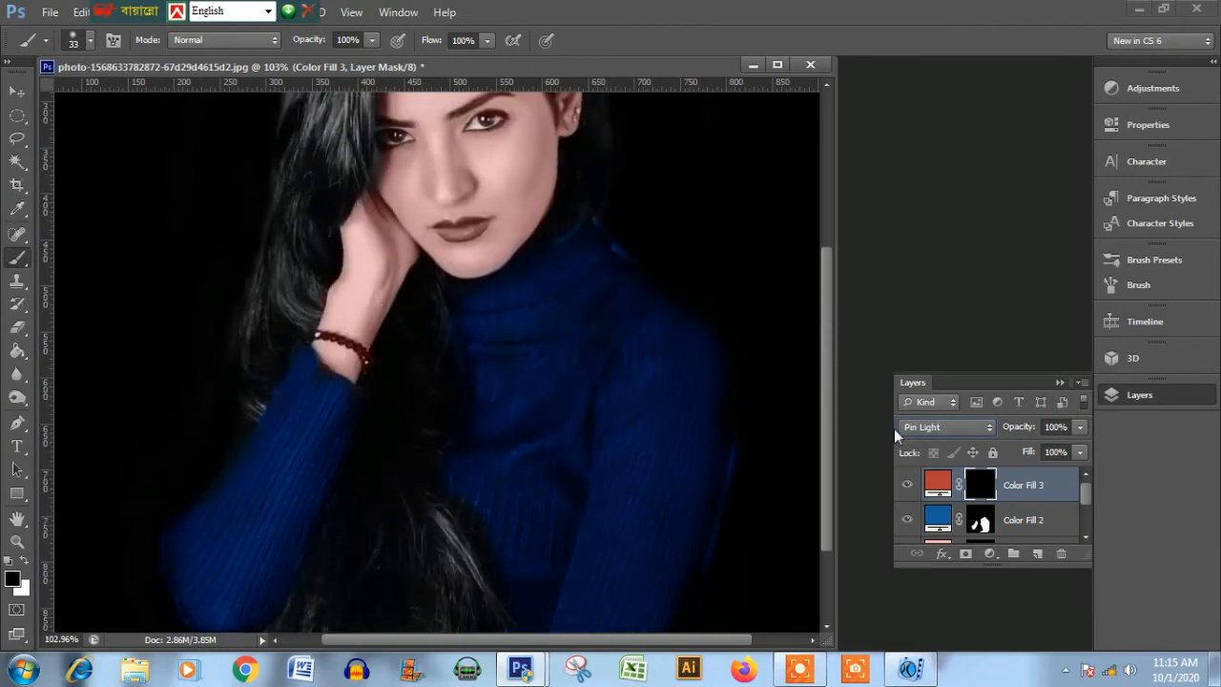
left_click_drag(832, 358, 832, 229)
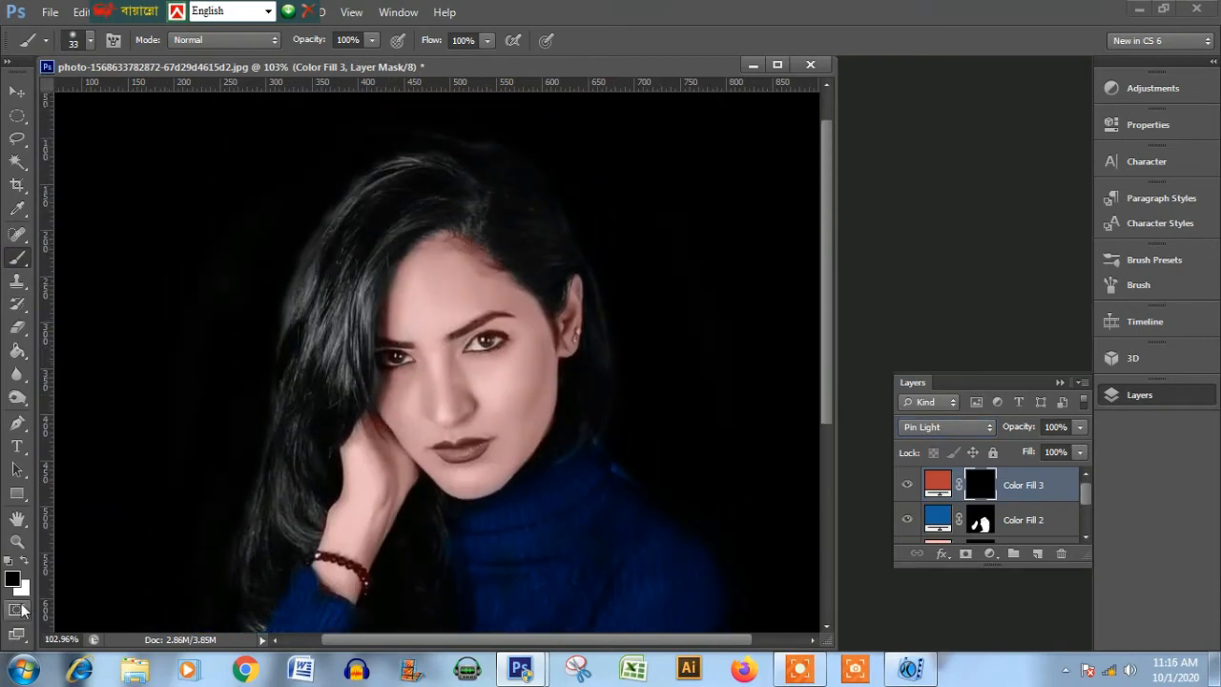
key("x")
left_click_drag(399, 211, 334, 268)
right_click(335, 268)
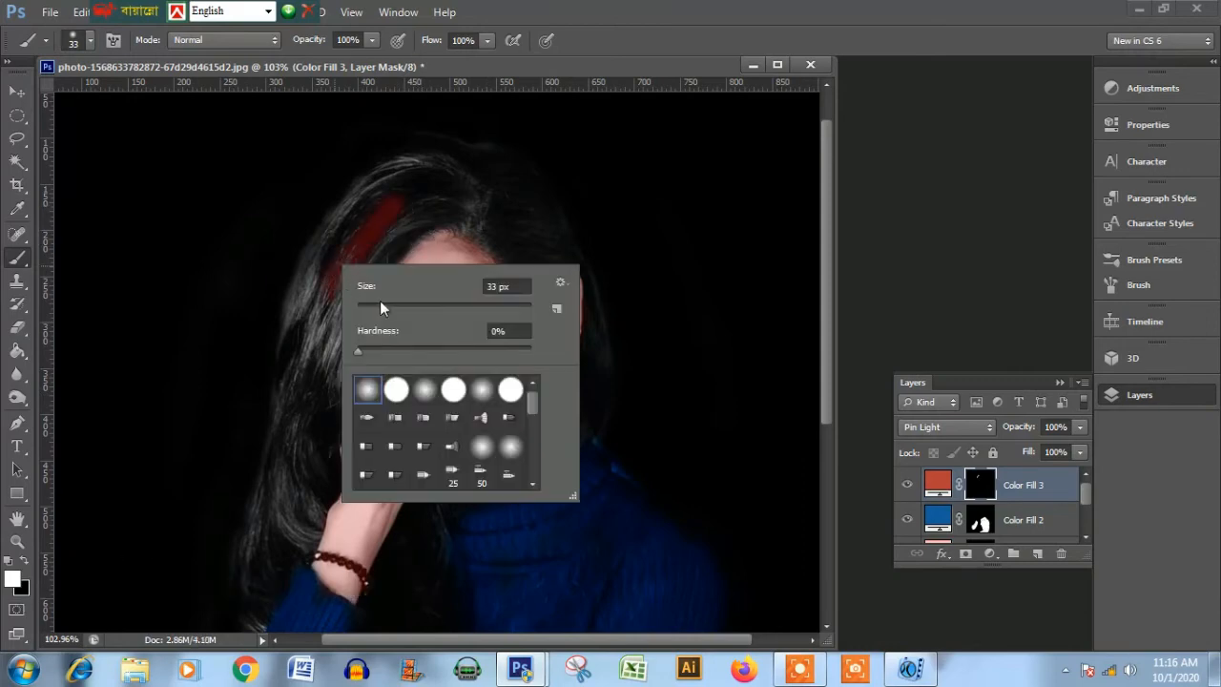
left_click(81, 12)
left_click(134, 47)
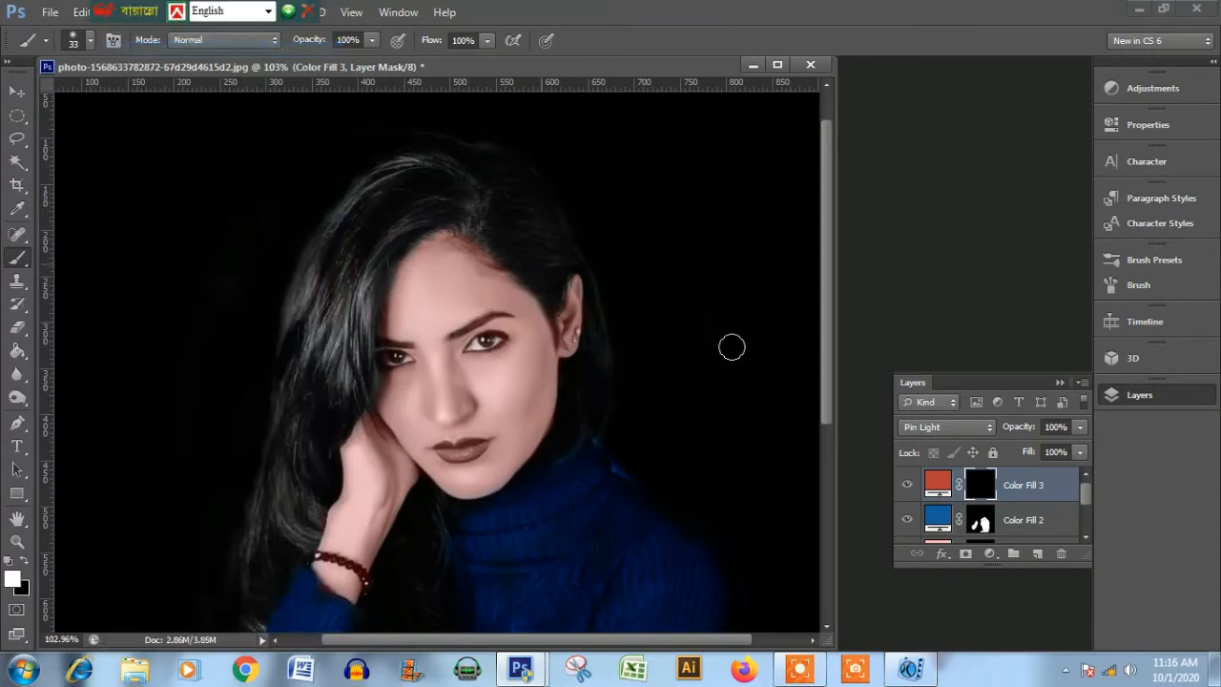
Set the red fill layer's blend mode back to Color and paint its mask over the upper outer hair, enlarging the brush to 63 px.
left_click(988, 427)
left_click(954, 436)
left_click_drag(345, 248, 334, 294)
right_click(369, 283)
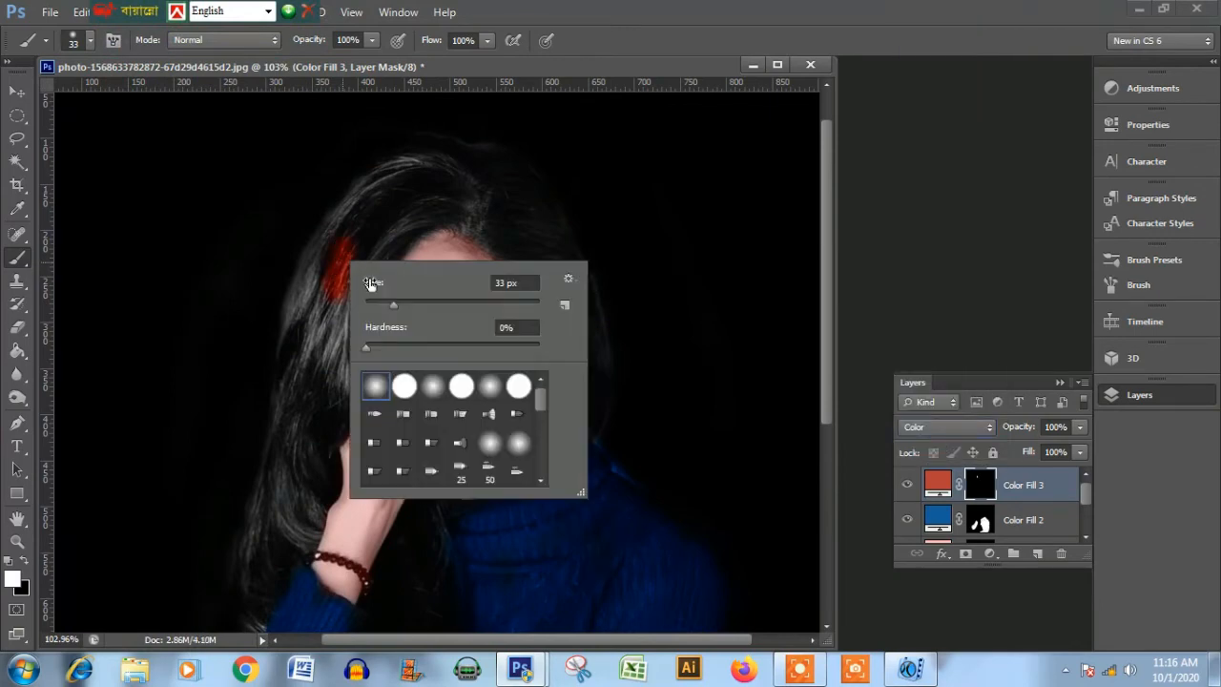
left_click(420, 306)
left_click_drag(339, 215, 337, 228)
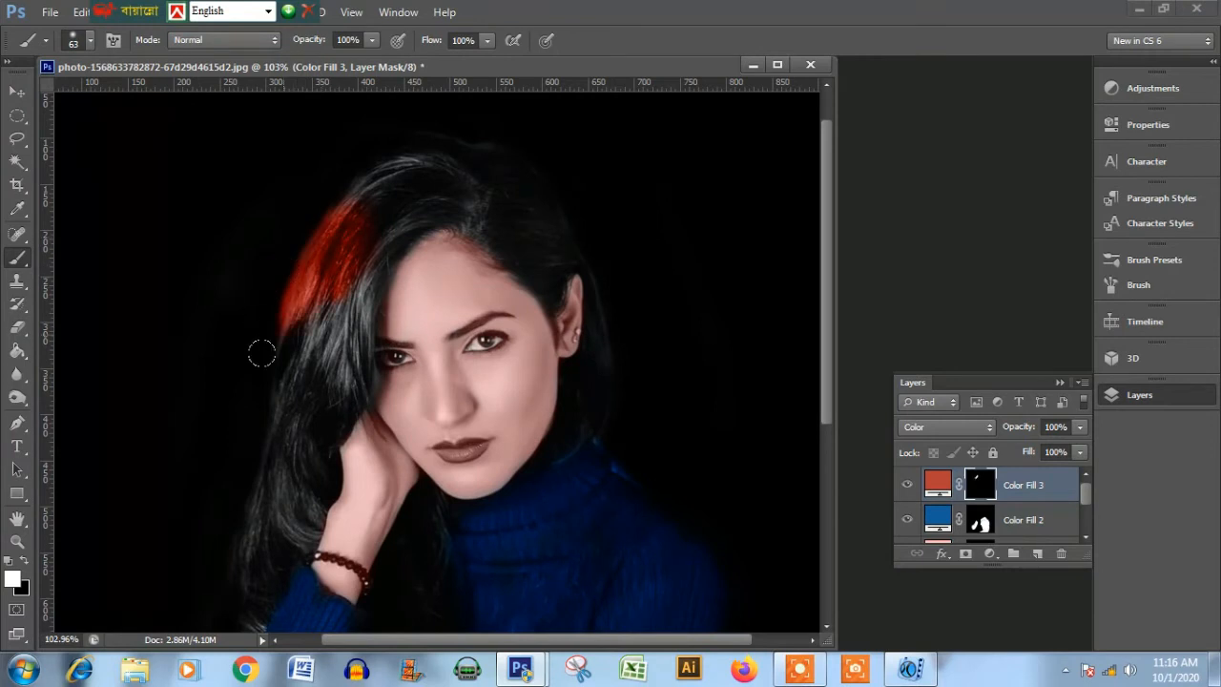
left_click_drag(263, 353, 286, 382)
Continue the red tint down the hair beside the hand to the raised sleeve.
scroll(286, 315, "down", 3)
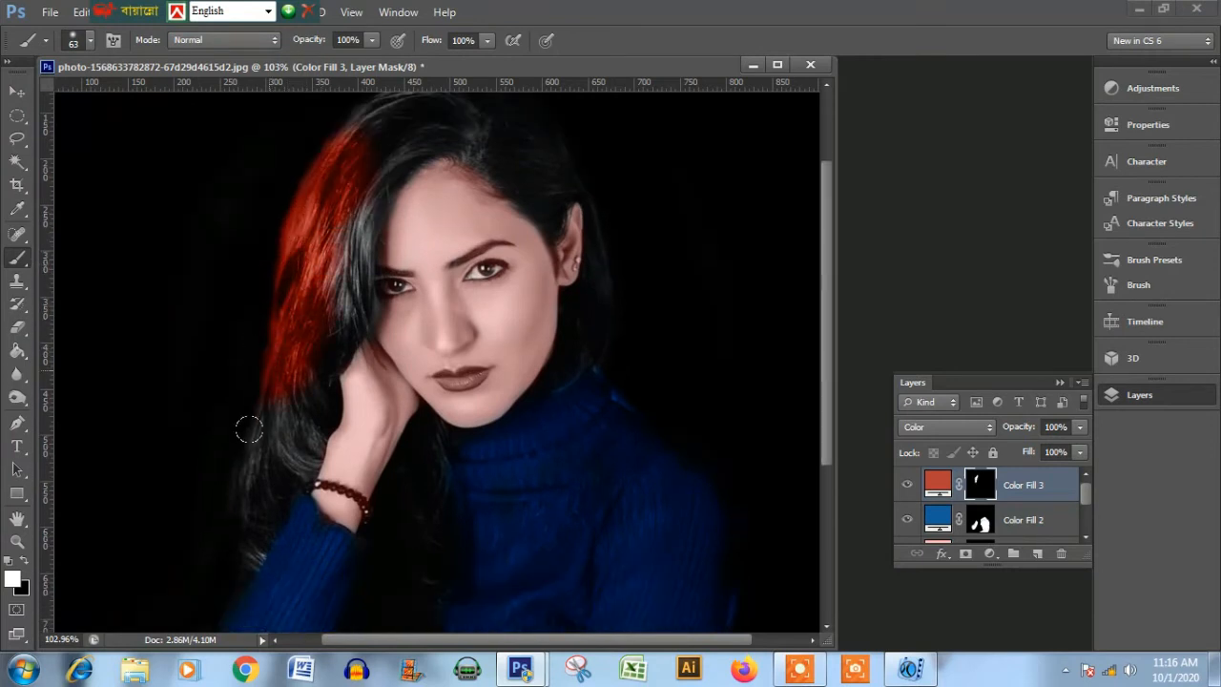
scroll(245, 423, "down", 3)
left_click_drag(245, 340, 231, 413)
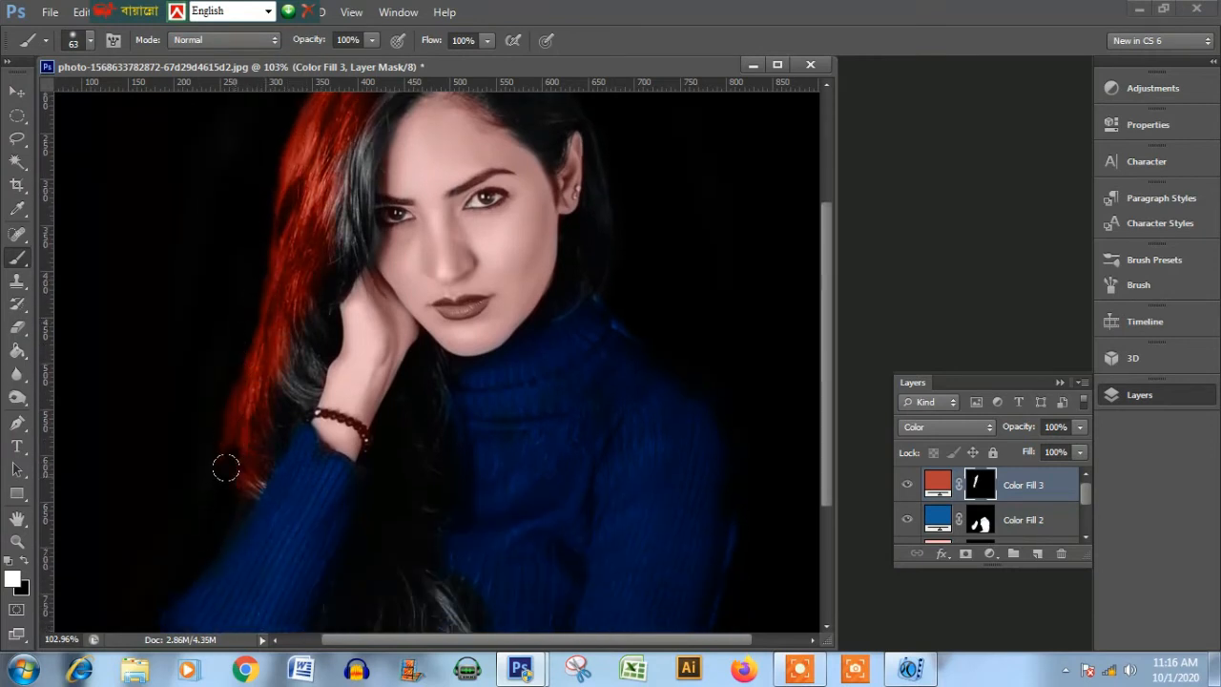
right_click(234, 393)
key("Escape")
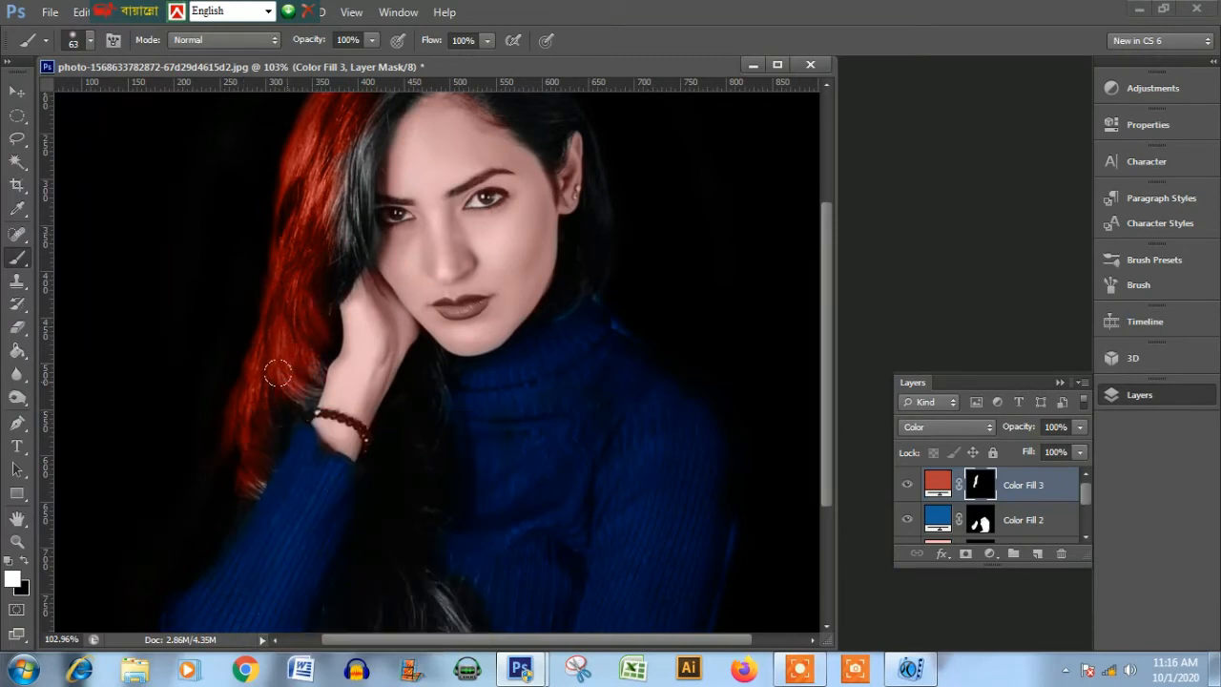
Reduce the brush to 38 px and extend the red layer's mask over the hair beside the bracelet and the face.
right_click(222, 444)
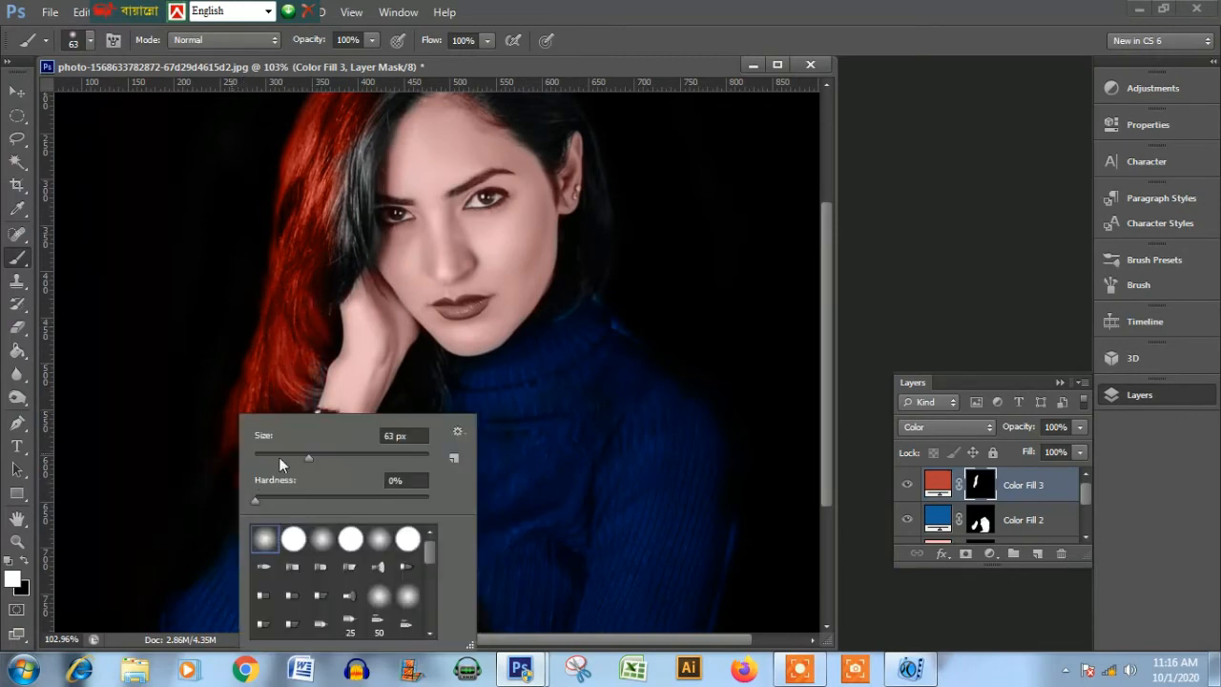
left_click(283, 459)
key("Return")
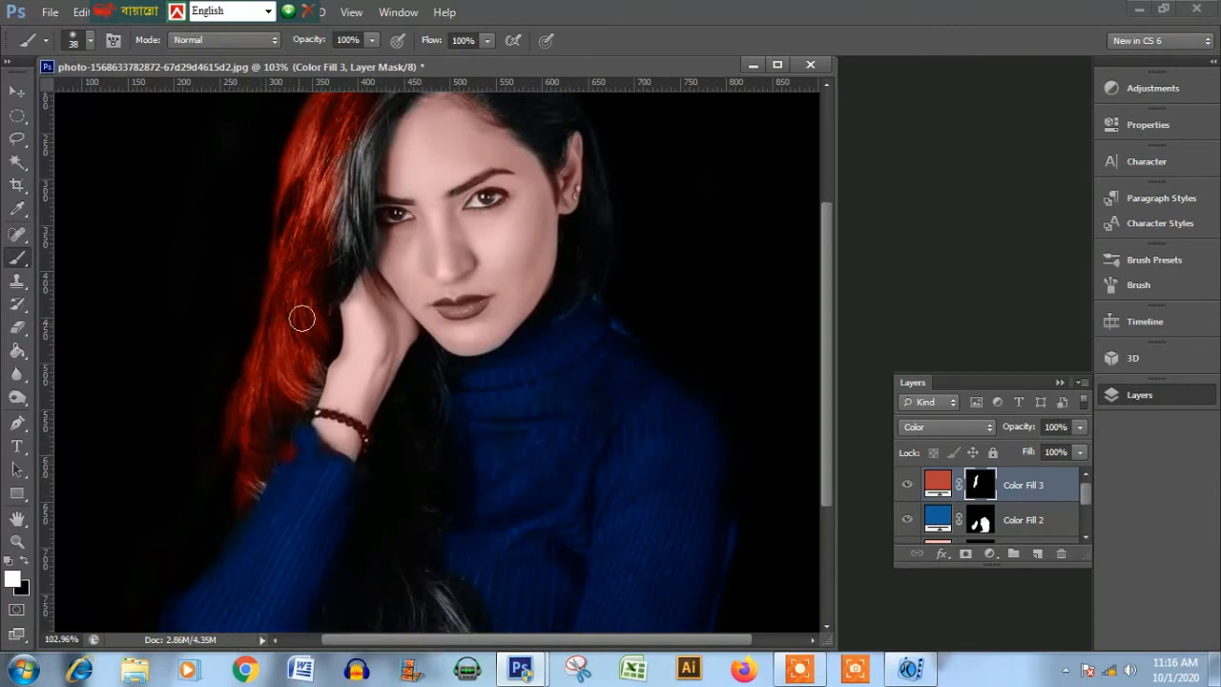
scroll(310, 353, "up", 2)
scroll(313, 360, "up", 3)
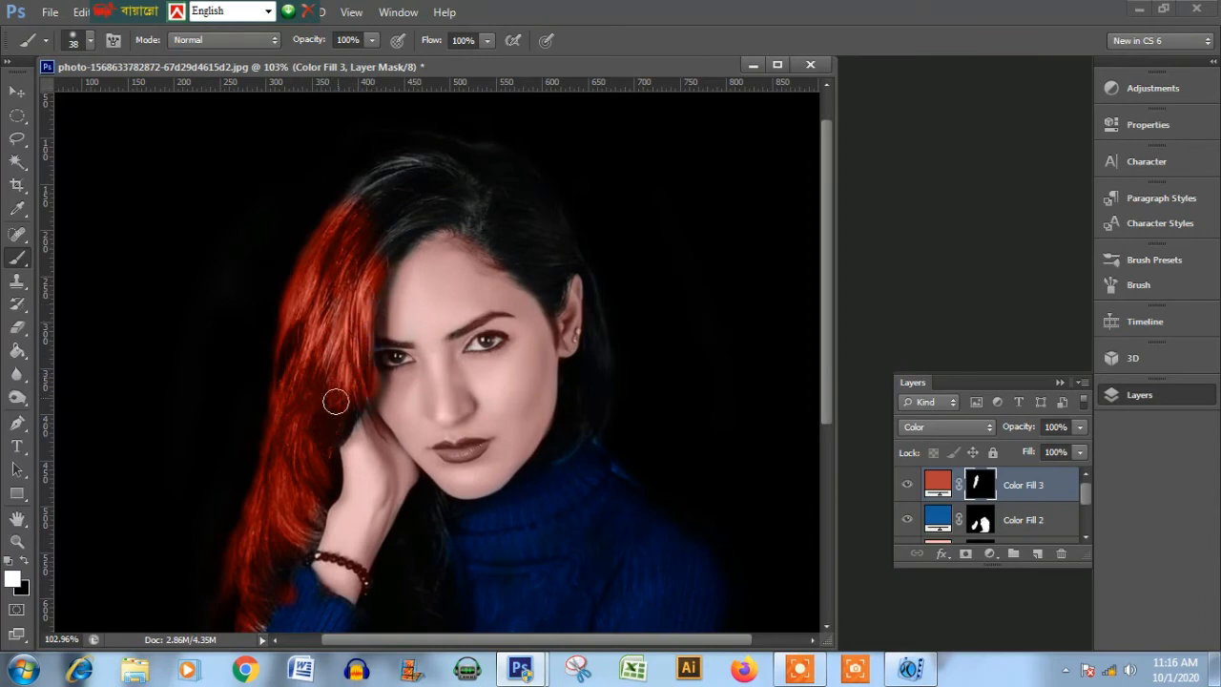
scroll(333, 398, "up", 2)
Paint the red layer's mask over the front hair, the crown and the hair down toward the ear.
mouse_move(371, 323)
left_mouse_down()
mouse_move(407, 255)
mouse_move(378, 284)
mouse_move(369, 277)
mouse_move(430, 214)
mouse_move(387, 223)
left_mouse_up()
mouse_move(525, 245)
left_mouse_down()
mouse_move(471, 235)
mouse_move(393, 285)
mouse_move(471, 263)
mouse_move(484, 221)
mouse_move(458, 206)
left_mouse_up()
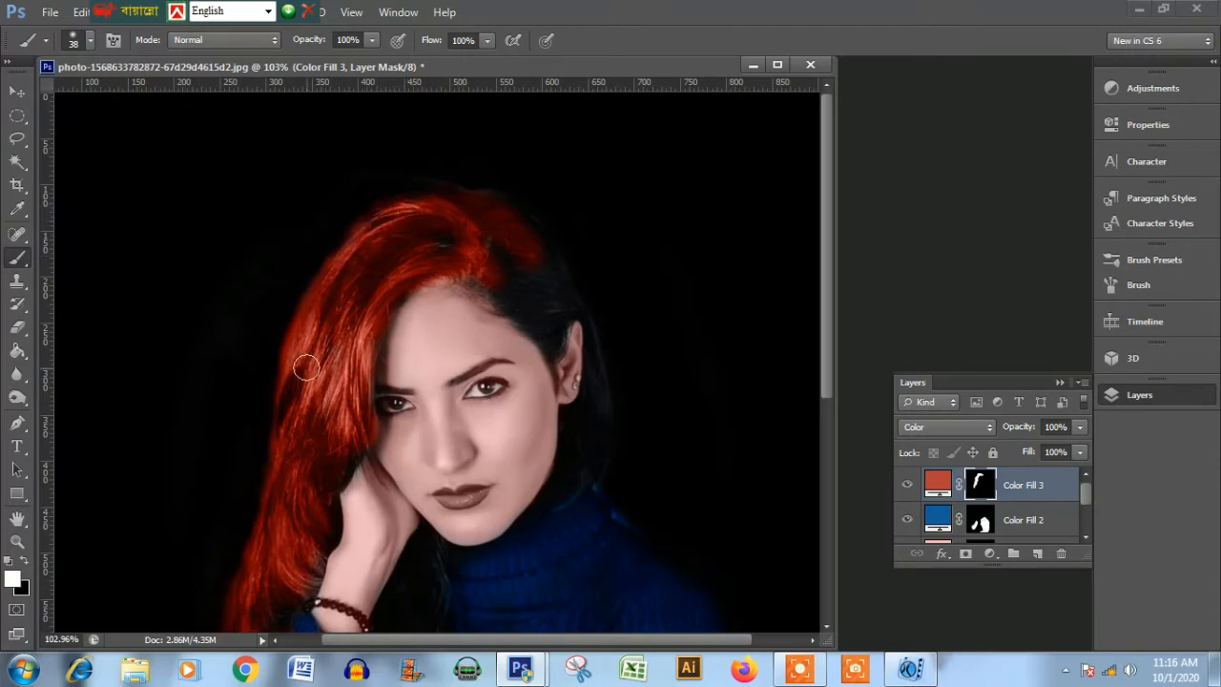
mouse_move(512, 286)
left_mouse_down()
mouse_move(485, 229)
mouse_move(466, 217)
mouse_move(456, 228)
mouse_move(483, 234)
mouse_move(474, 273)
left_mouse_up()
mouse_move(510, 290)
left_mouse_down()
mouse_move(478, 274)
mouse_move(467, 277)
mouse_move(474, 258)
mouse_move(445, 280)
mouse_move(488, 287)
mouse_move(498, 316)
mouse_move(484, 302)
mouse_move(491, 268)
mouse_move(523, 296)
mouse_move(549, 287)
mouse_move(558, 252)
left_mouse_up()
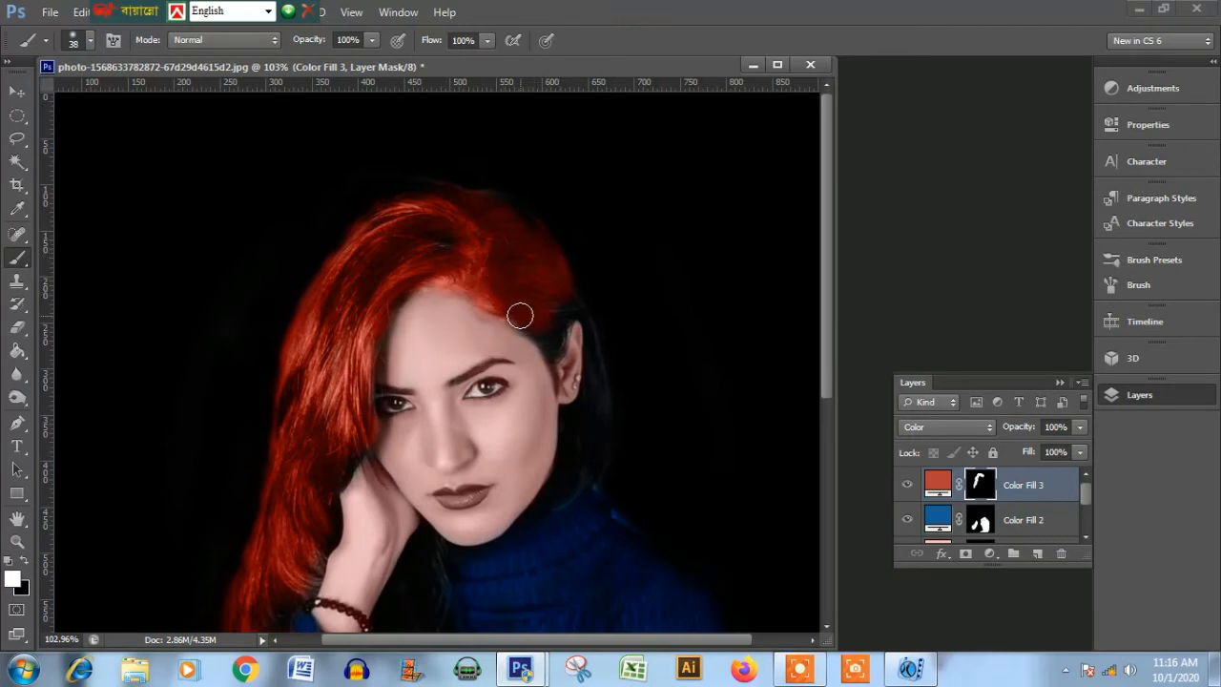
Reduce the brush to 20 px and paint the red tint along the hairline from the temple to the ear.
right_click(549, 326)
left_click(581, 364)
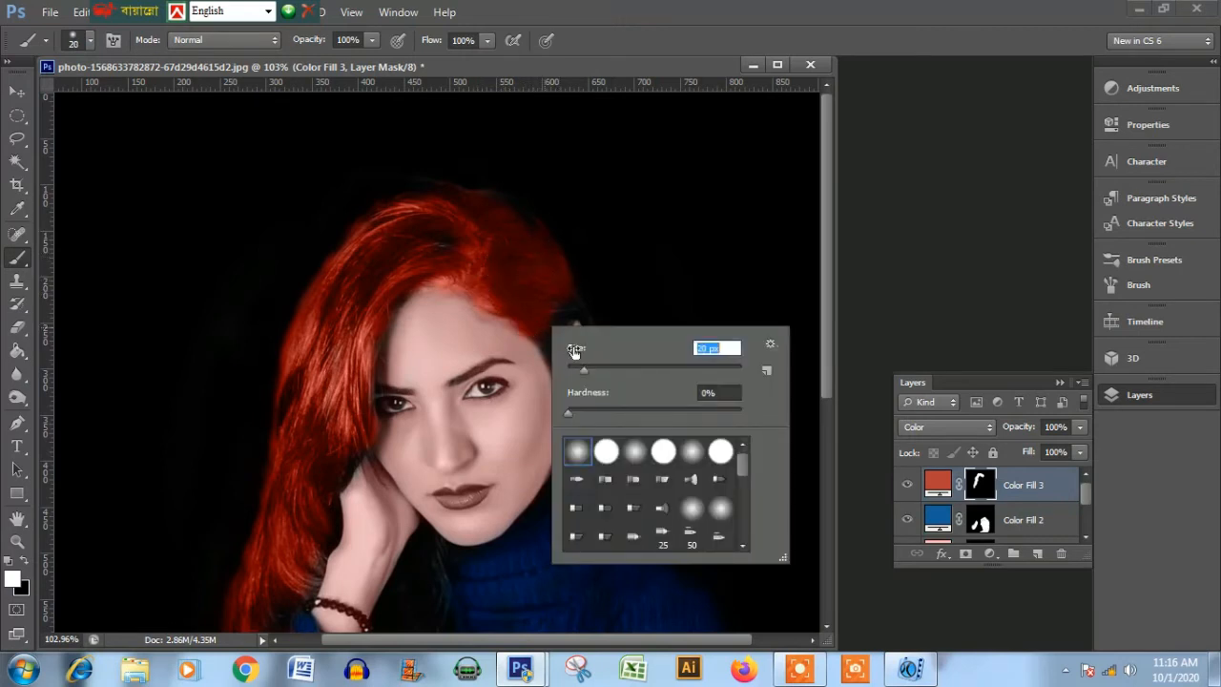
left_click(528, 317)
mouse_move(527, 317)
left_mouse_down()
mouse_move(556, 352)
mouse_move(569, 309)
mouse_move(560, 352)
left_mouse_up()
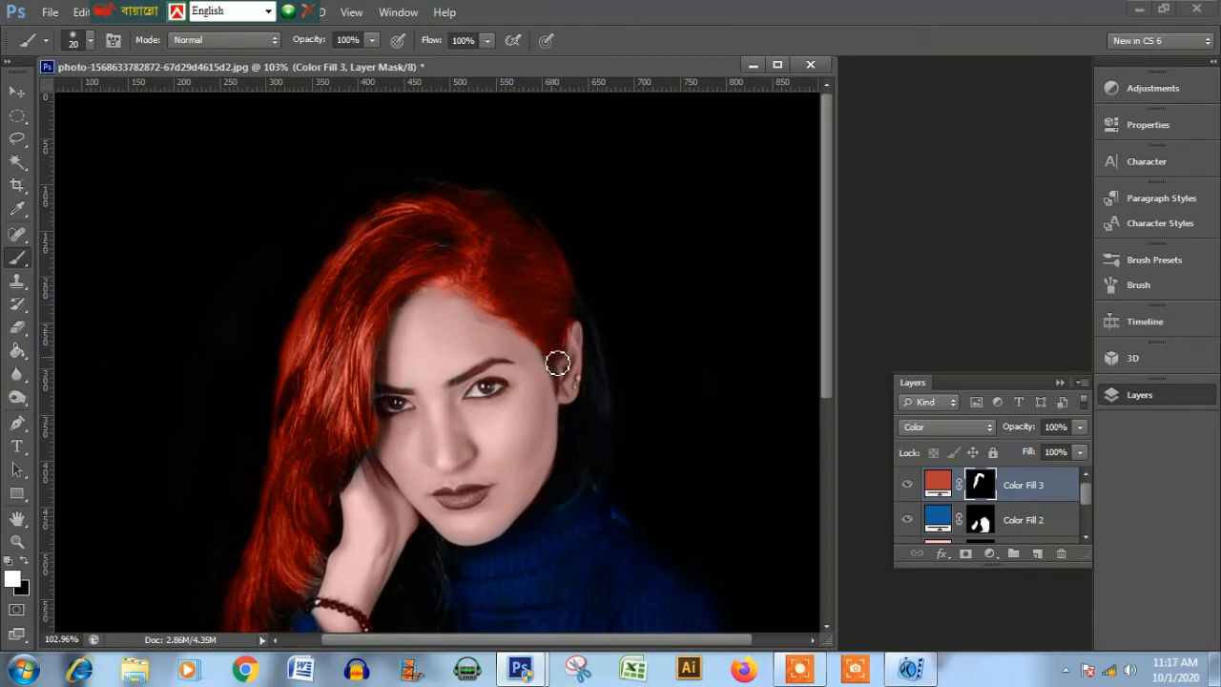
Reduce the brush to 8 px and tint the fine hair around the top of the ear and the thin strand behind it.
right_click(547, 306)
left_click(570, 336)
key("Return")
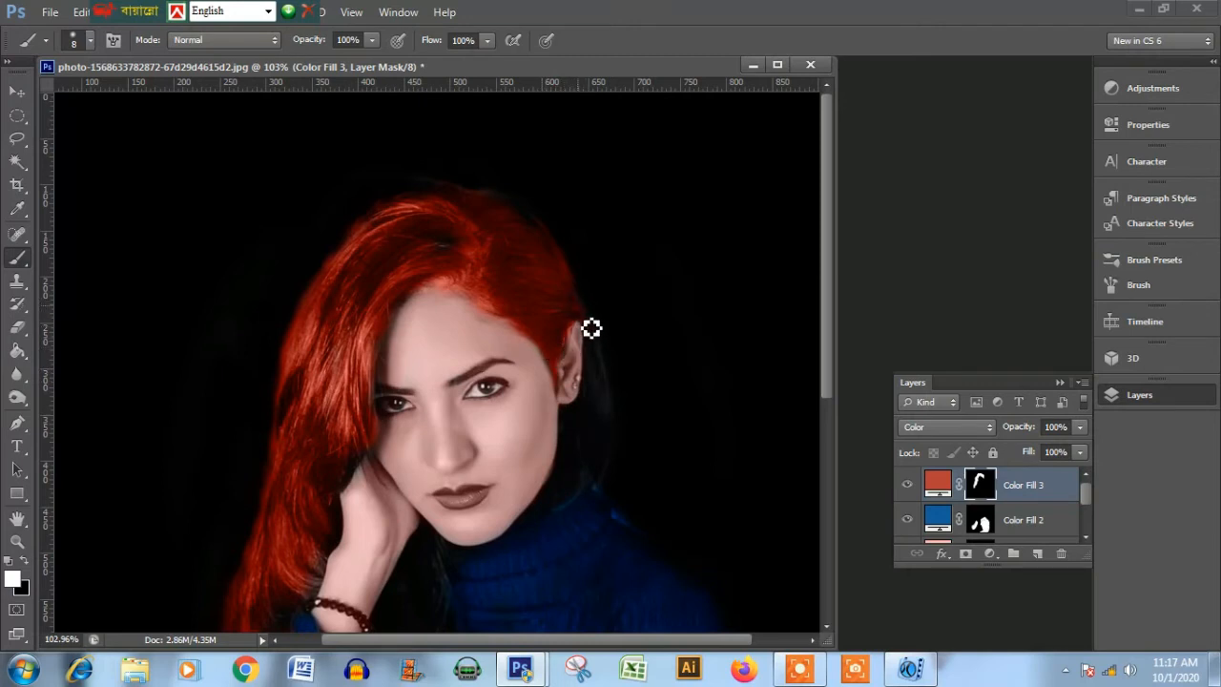
scroll(613, 381, "down", 3)
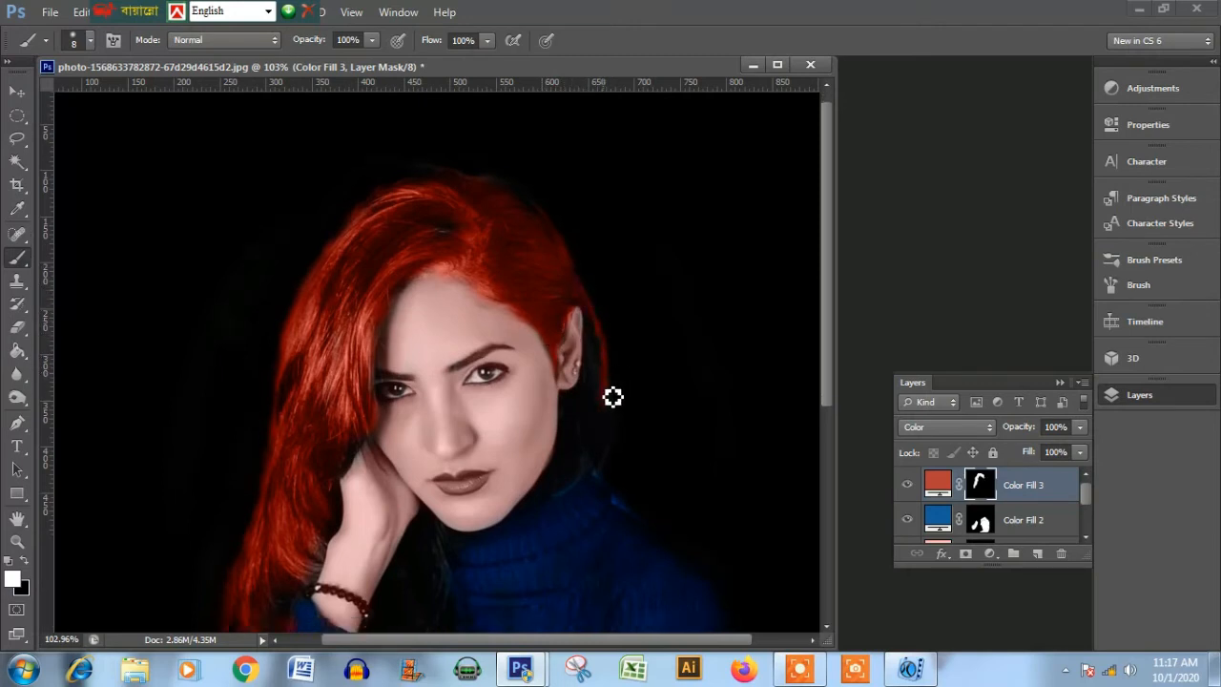
scroll(613, 411, "down", 4)
Enlarge the brush to 23 px and paint the hair behind the ear red down to the sweater collar.
right_click(610, 304)
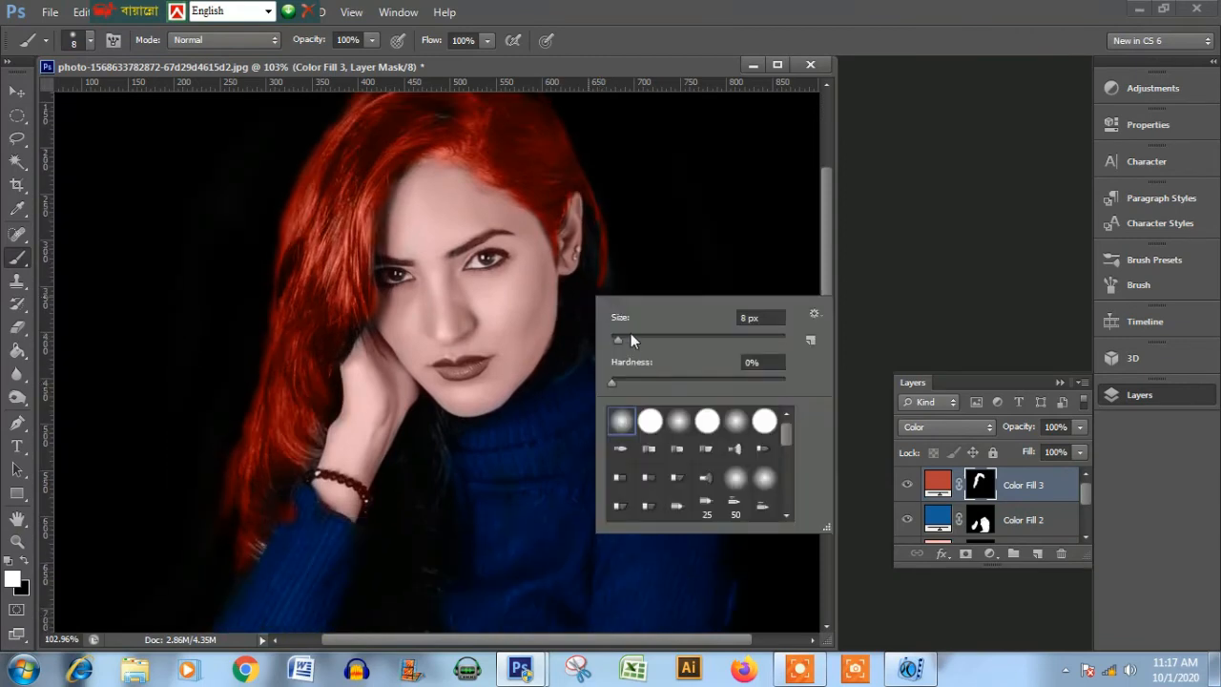
left_click_drag(630, 341, 637, 340)
key("Return")
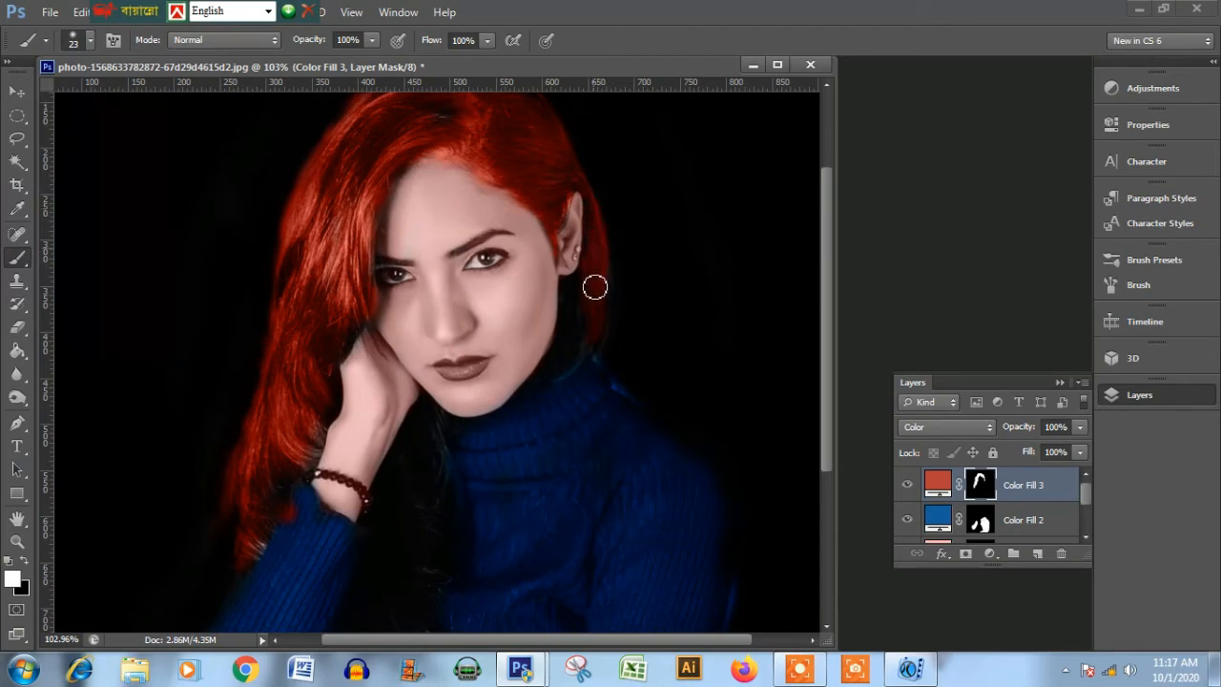
mouse_move(586, 307)
left_mouse_down()
mouse_move(579, 340)
mouse_move(616, 268)
mouse_move(609, 331)
mouse_move(609, 302)
left_mouse_up()
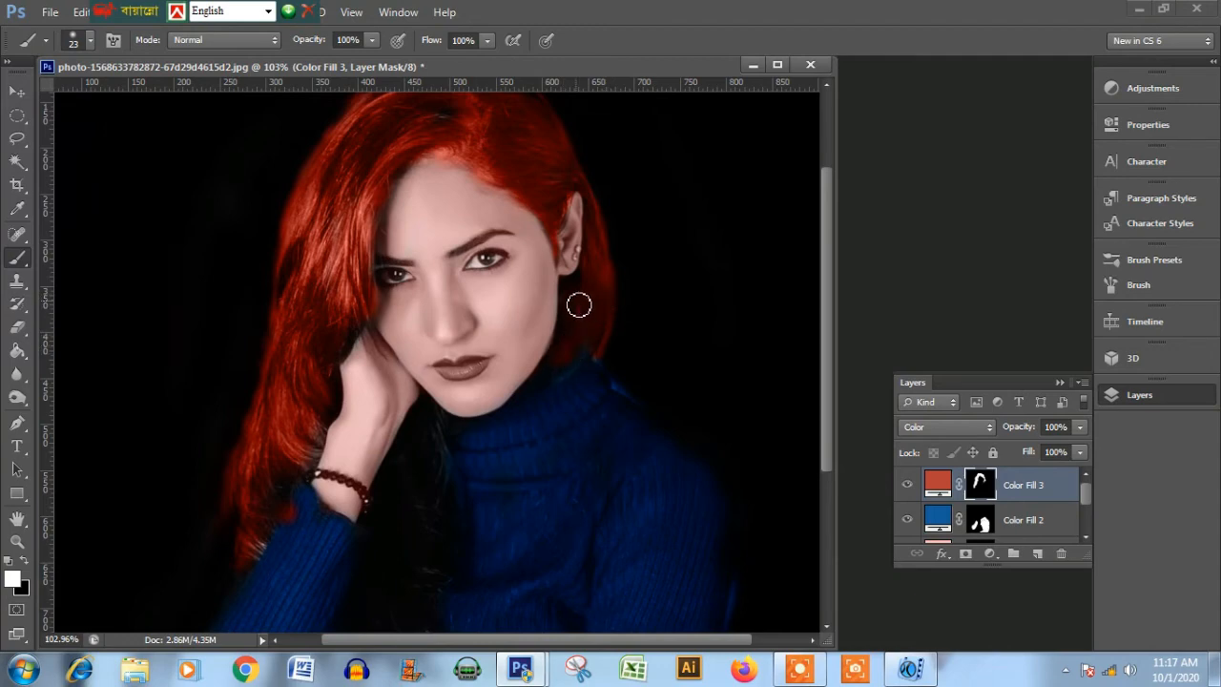
Reduce the brush to 12 px and tint the narrow hair area between the jaw and the collar red.
right_click(548, 378)
left_click(576, 411)
left_click(570, 370)
scroll(556, 381, "down", 2)
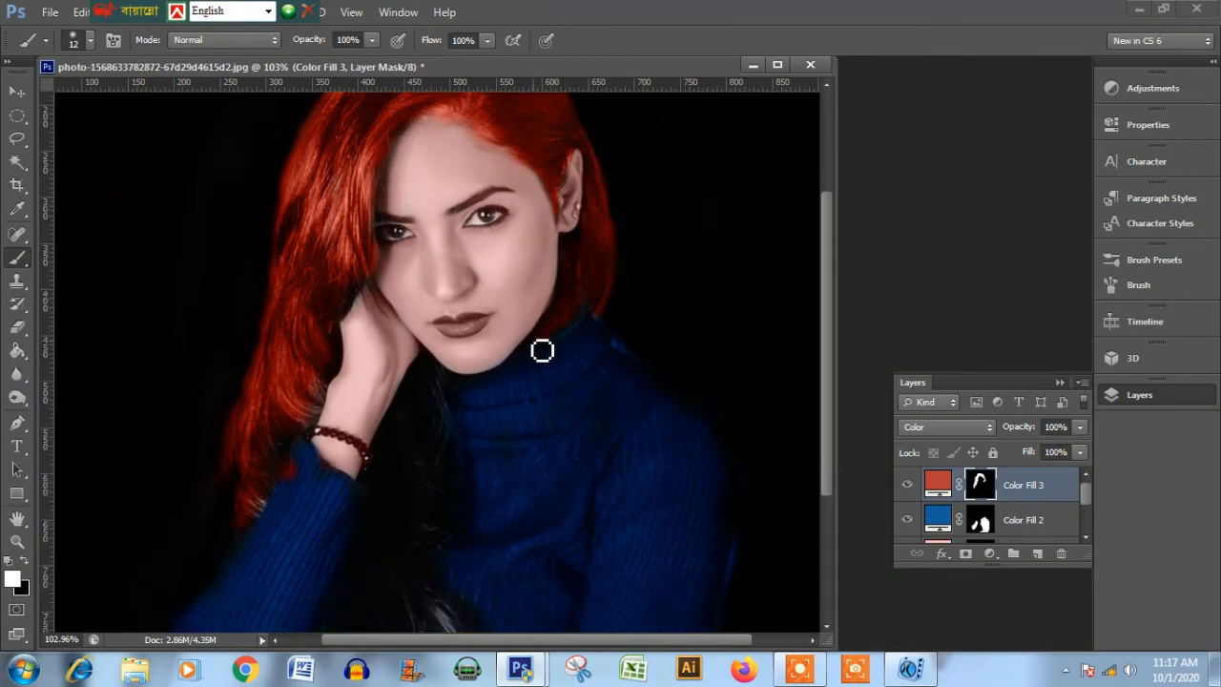
Enlarge the brush to 54 px and paint the red tint over the long lower hair between the two sleeves.
scroll(433, 376, "down", 3)
scroll(449, 373, "down", 1)
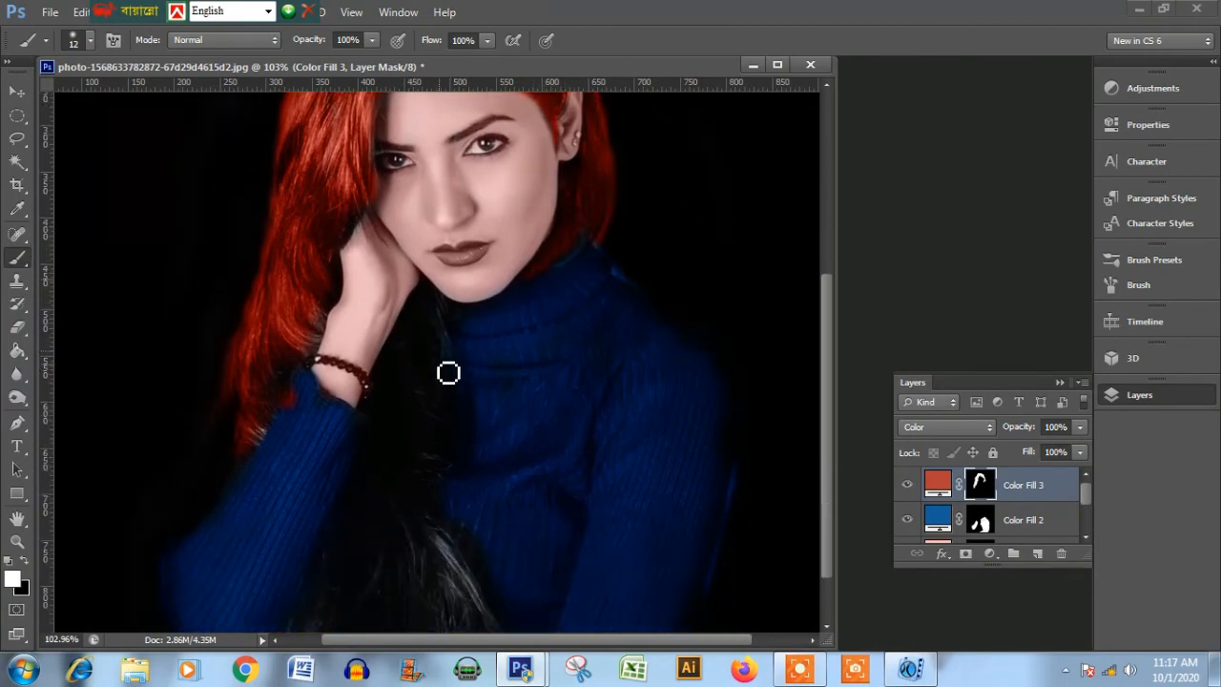
scroll(449, 373, "down", 4)
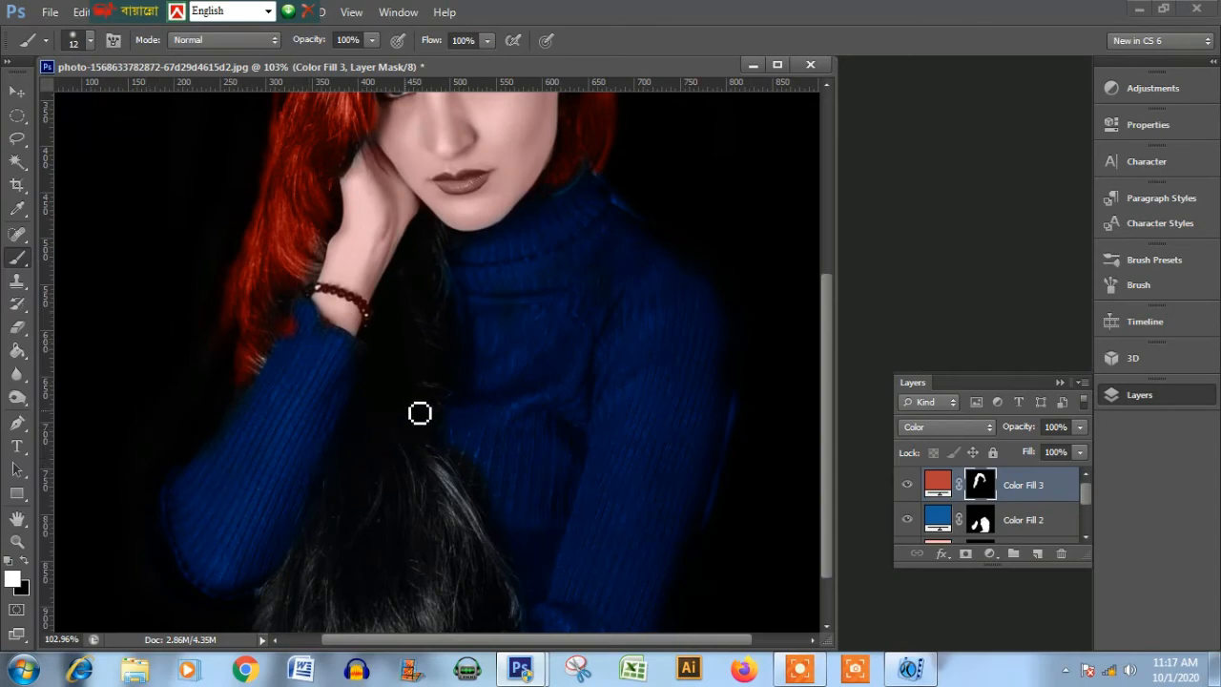
scroll(419, 412, "down", 1)
right_click(397, 451)
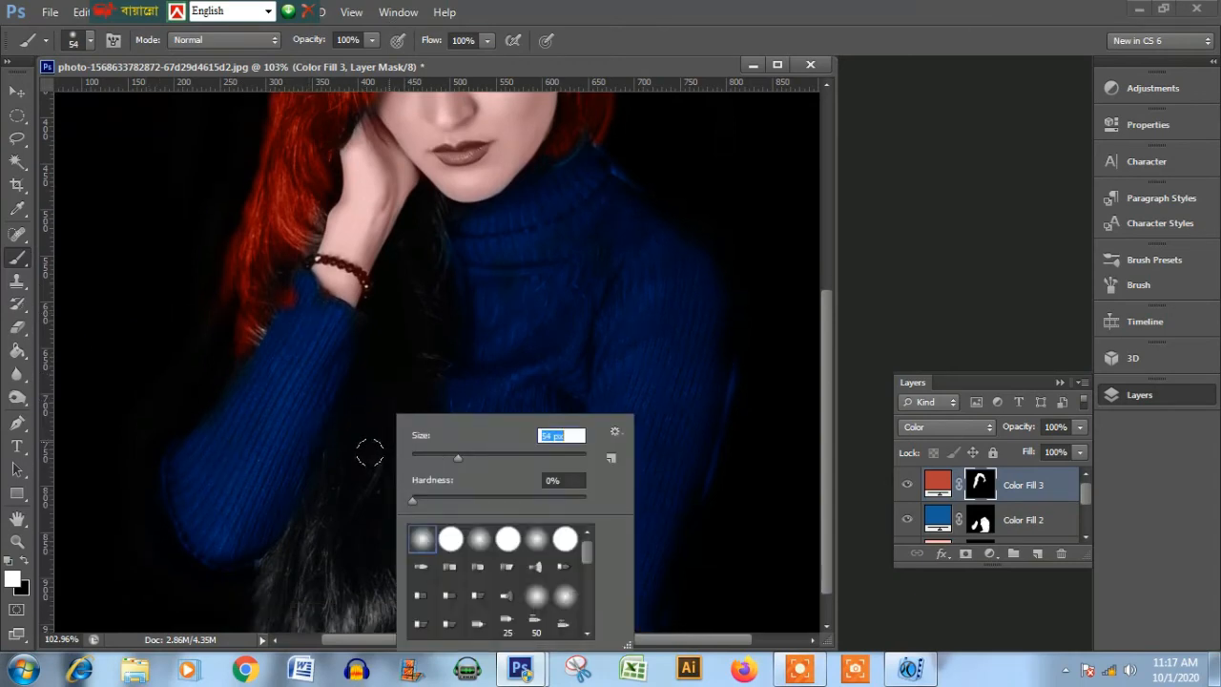
left_click_drag(371, 452, 453, 486)
scroll(424, 418, "down", 1)
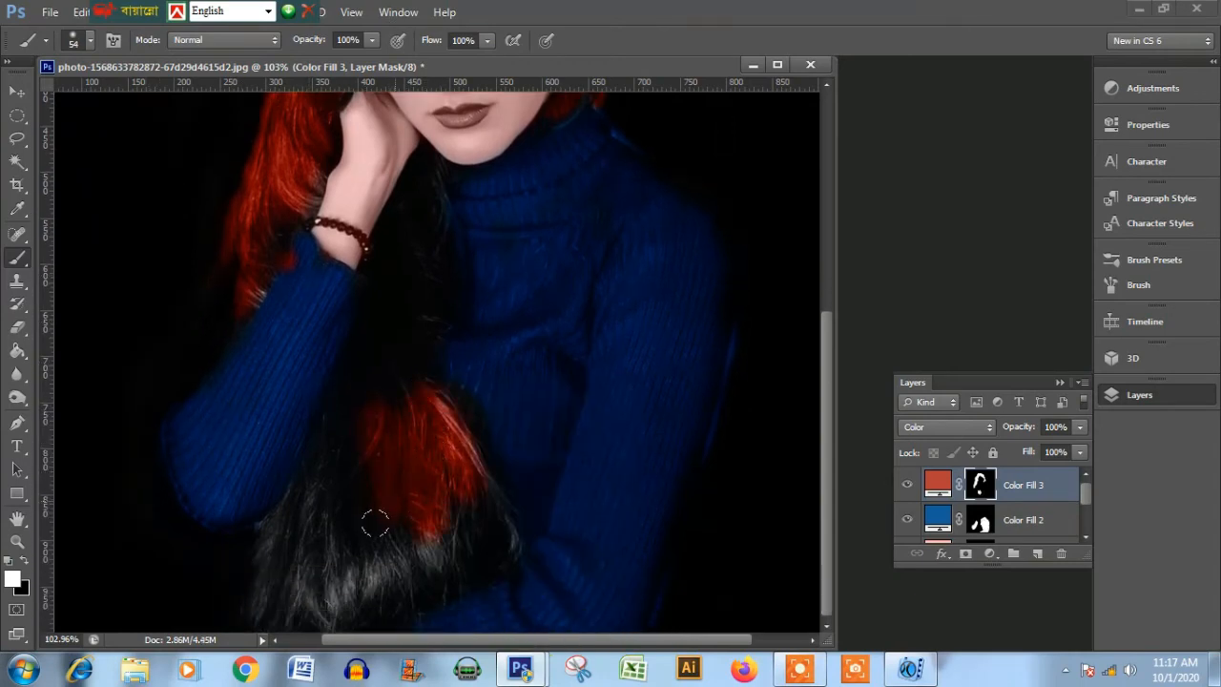
left_click_drag(391, 578, 414, 561)
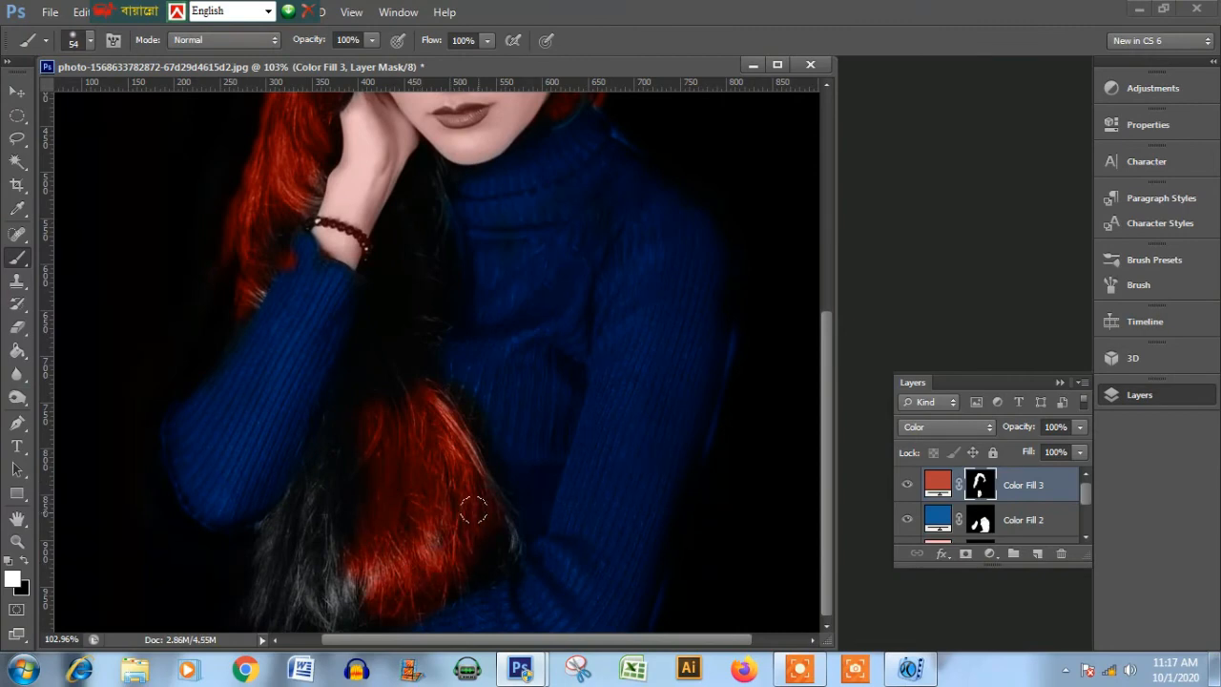
left_click_drag(300, 594, 357, 608)
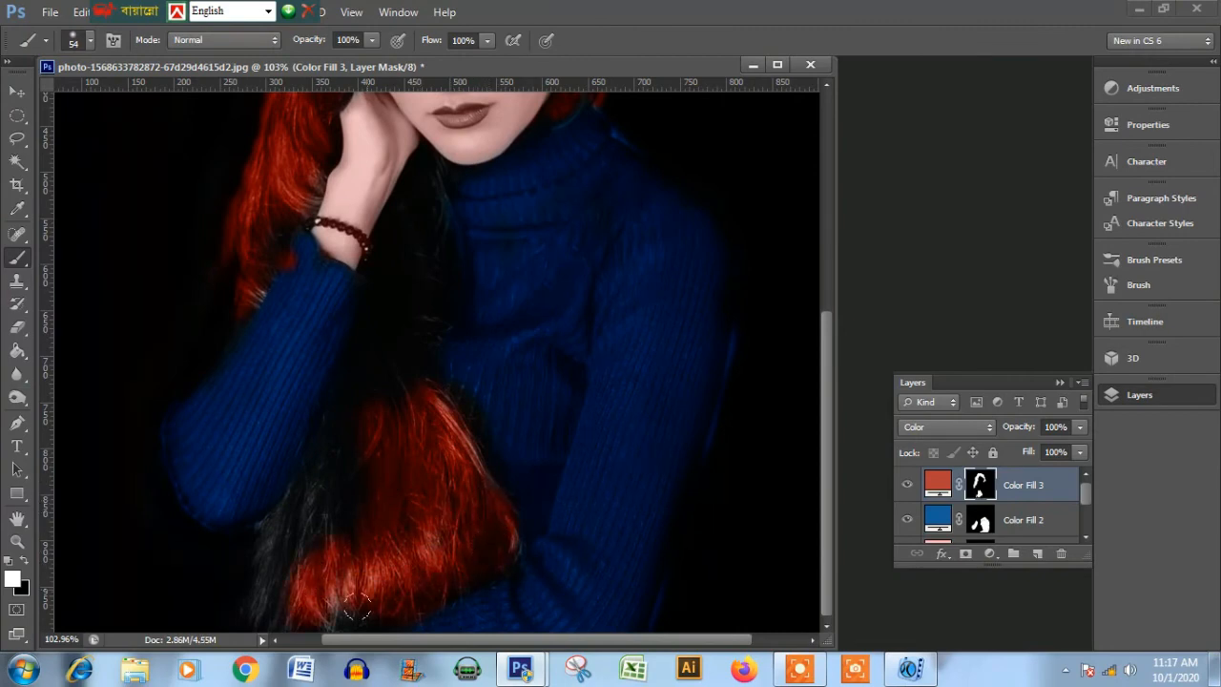
mouse_move(336, 502)
left_mouse_down()
mouse_move(300, 543)
mouse_move(308, 530)
mouse_move(285, 517)
mouse_move(260, 562)
mouse_move(278, 617)
mouse_move(254, 602)
mouse_move(328, 505)
mouse_move(316, 514)
mouse_move(295, 458)
mouse_move(278, 510)
left_mouse_up()
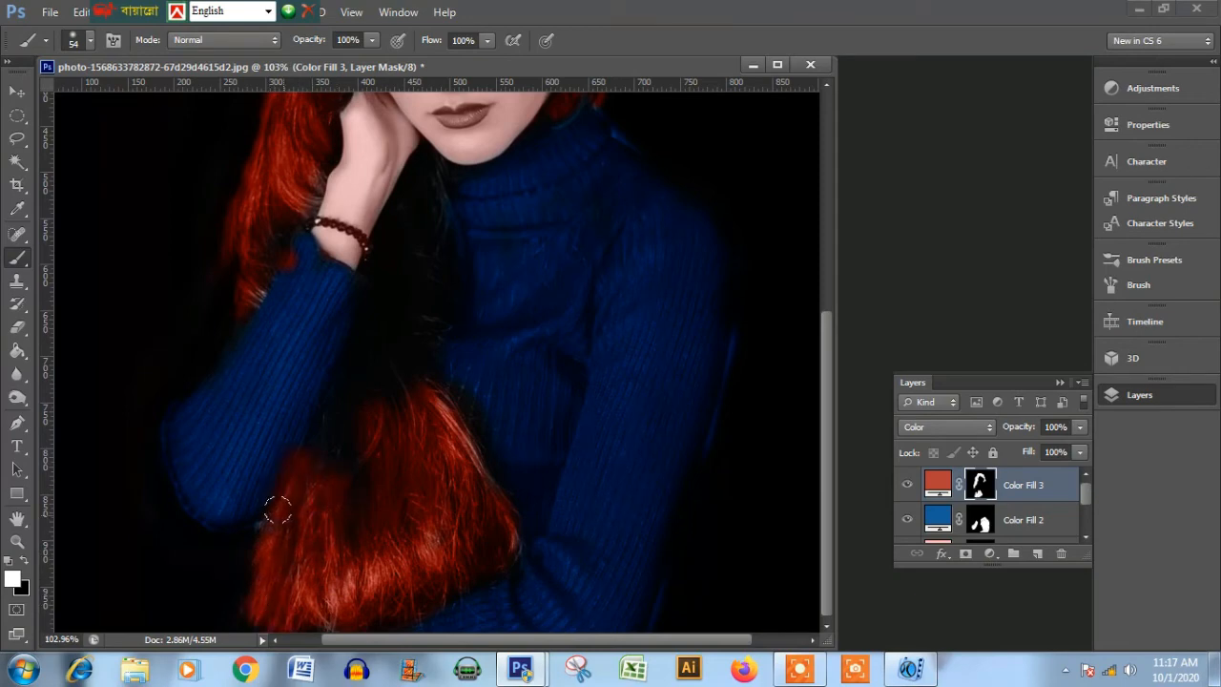
Paint the hair between the wrist and the sweater's chest red up to the chin, using 54, 16 and 24 px brushes.
scroll(450, 469, "up", 3)
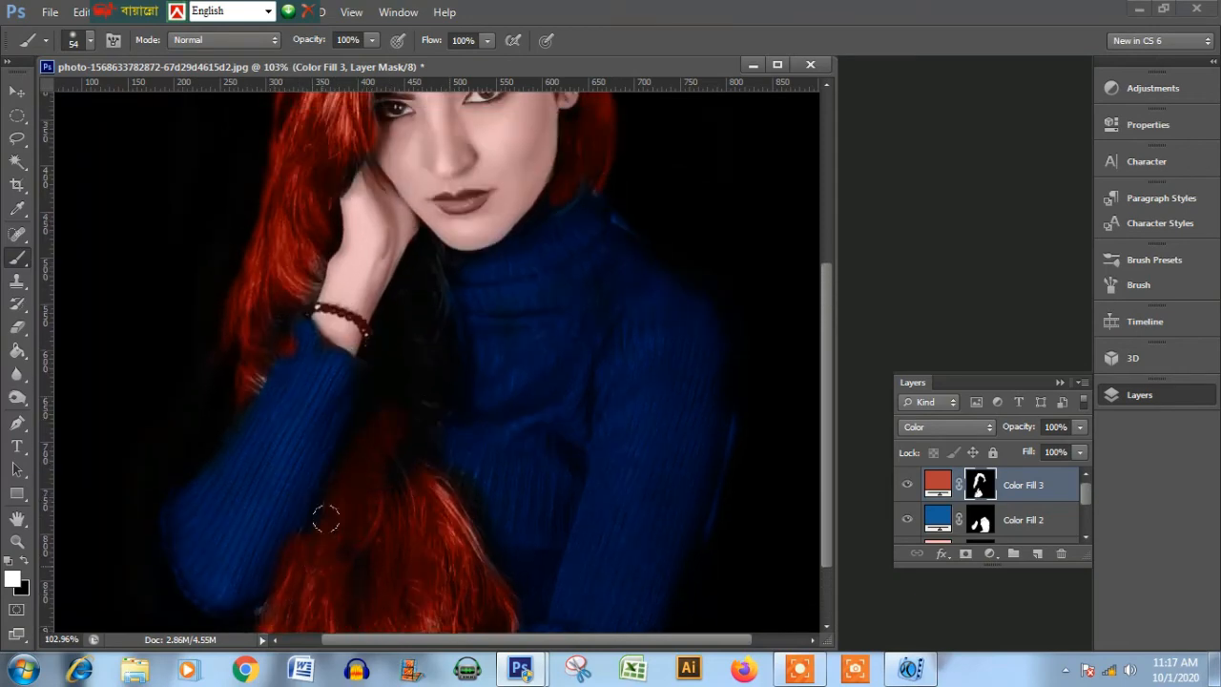
scroll(359, 518, "up", 3)
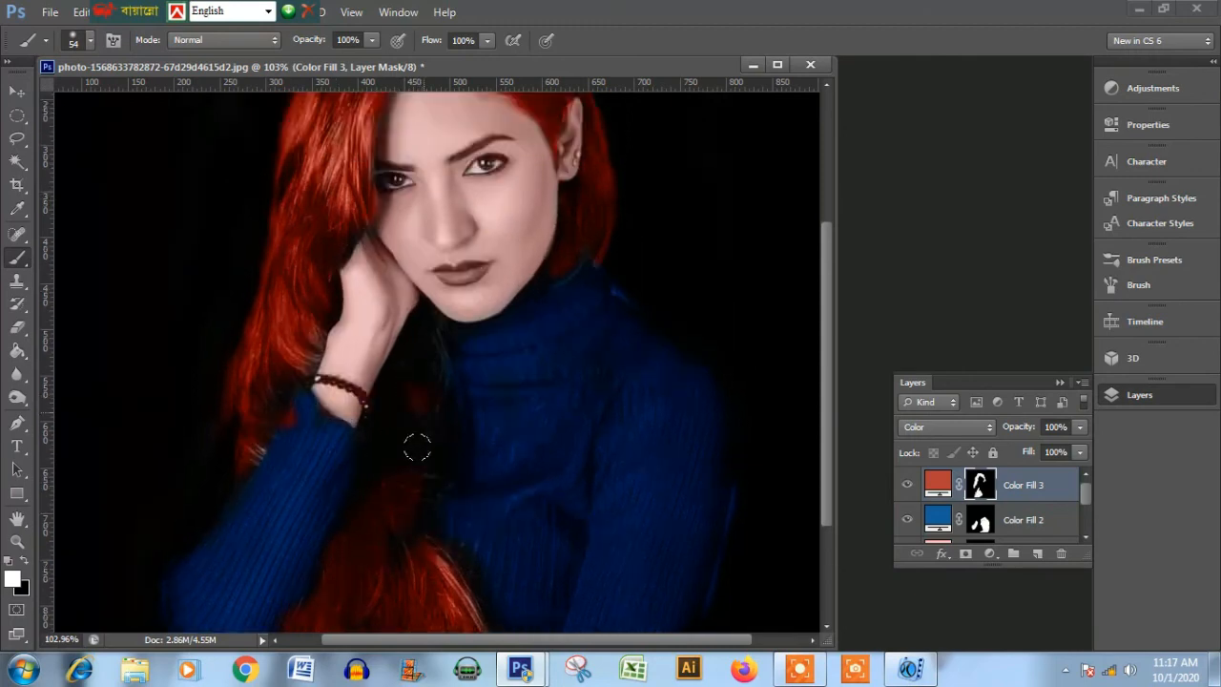
right_click(424, 378)
type("16")
key("Return")
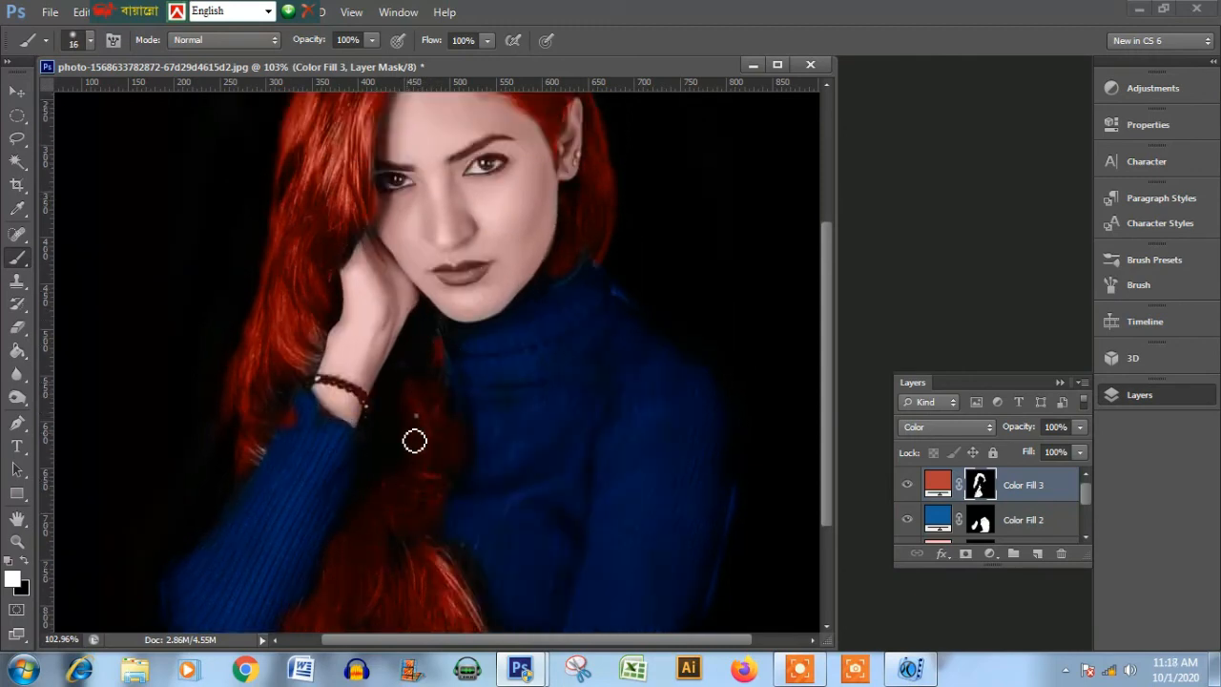
right_click(414, 441)
type("24")
key("Return")
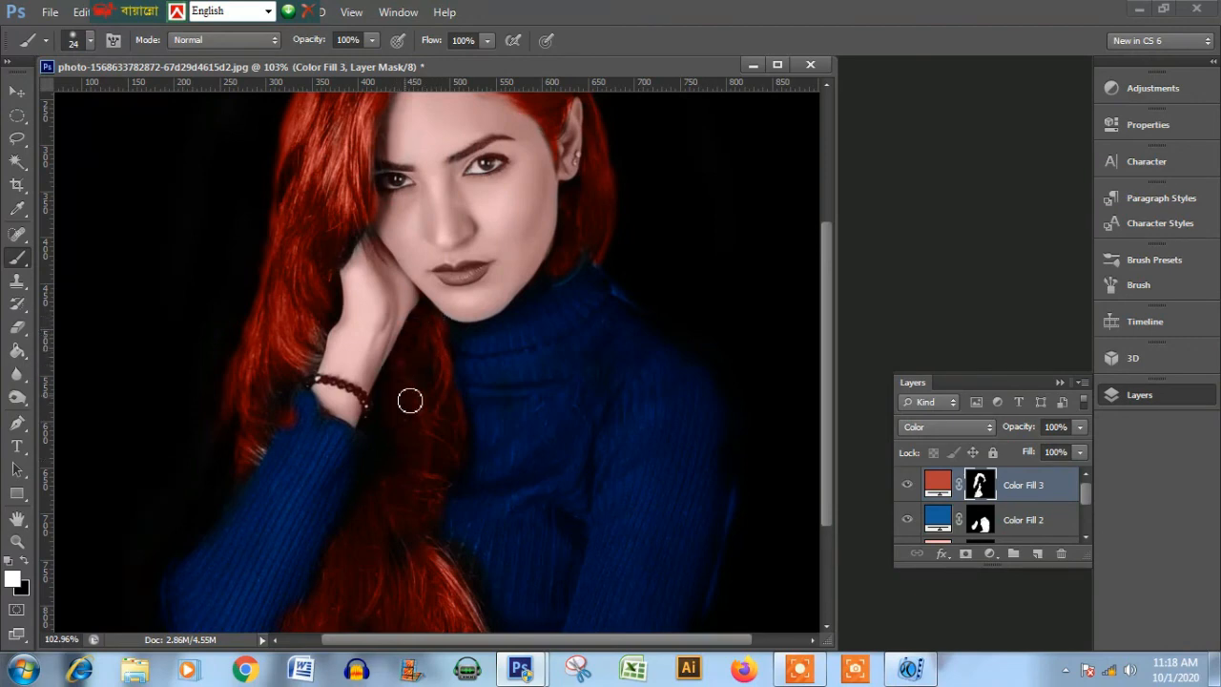
Mask the red spill off the raised sleeve with black, and touch up the hair tip beside it with white.
scroll(444, 478, "down", 3)
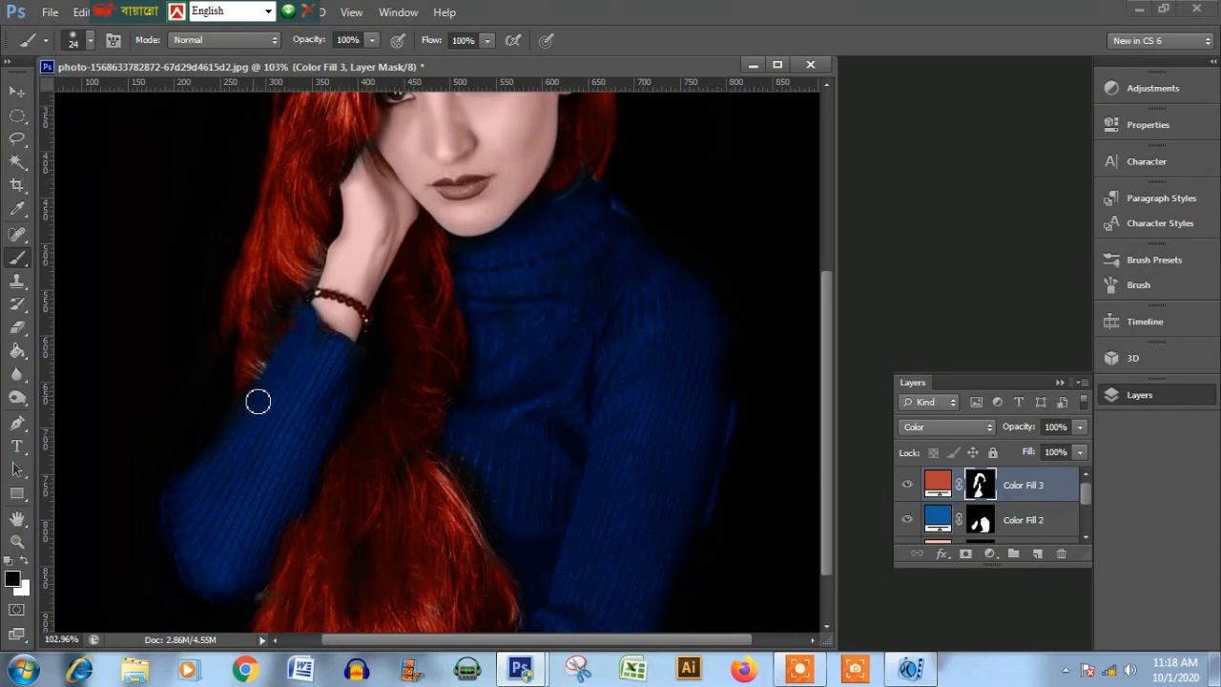
scroll(287, 411, "down", 3)
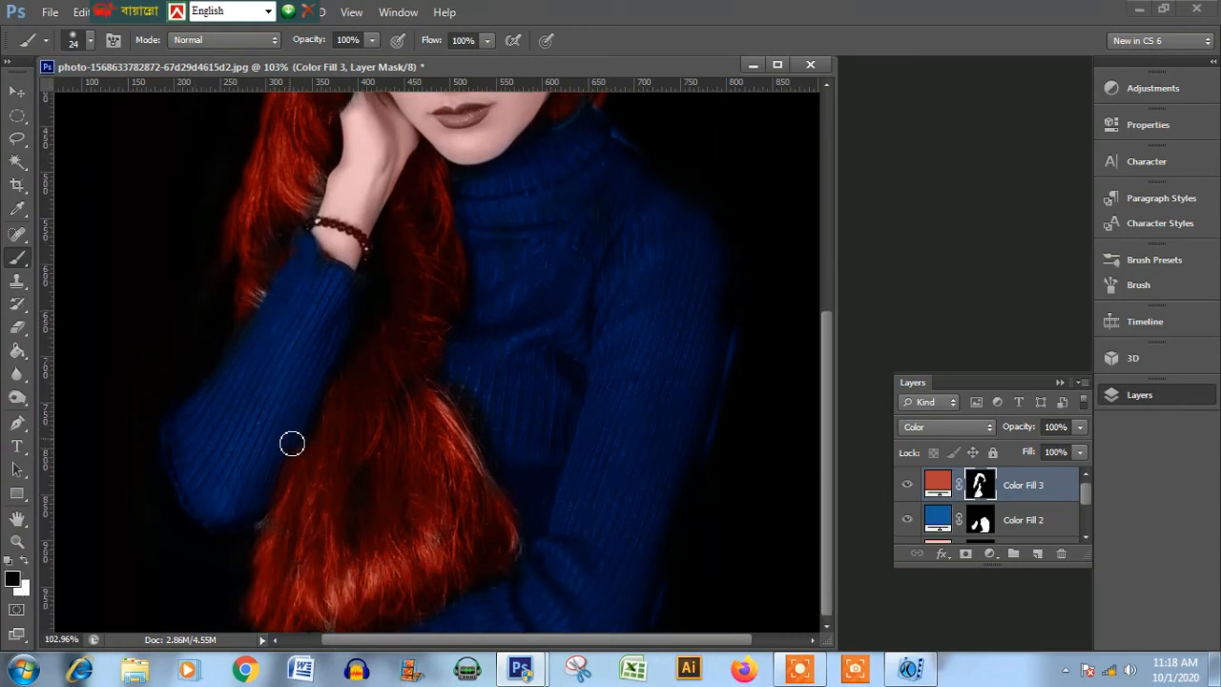
scroll(258, 510, "up", 2)
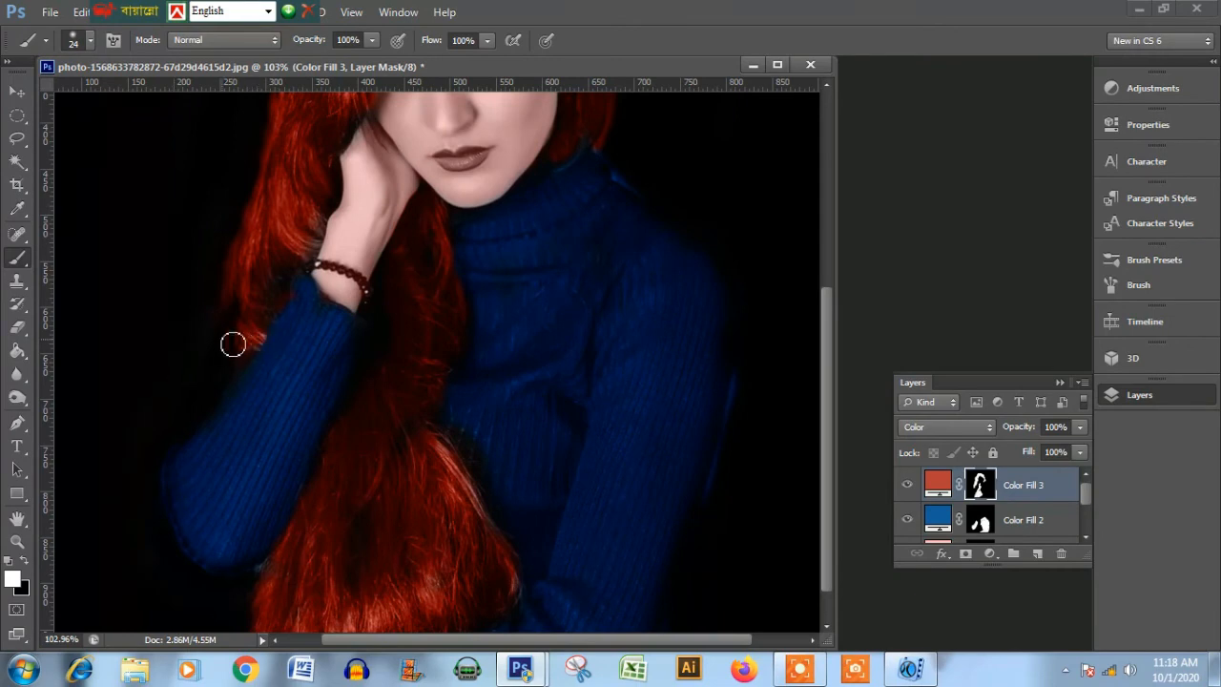
scroll(336, 388, "up", 4)
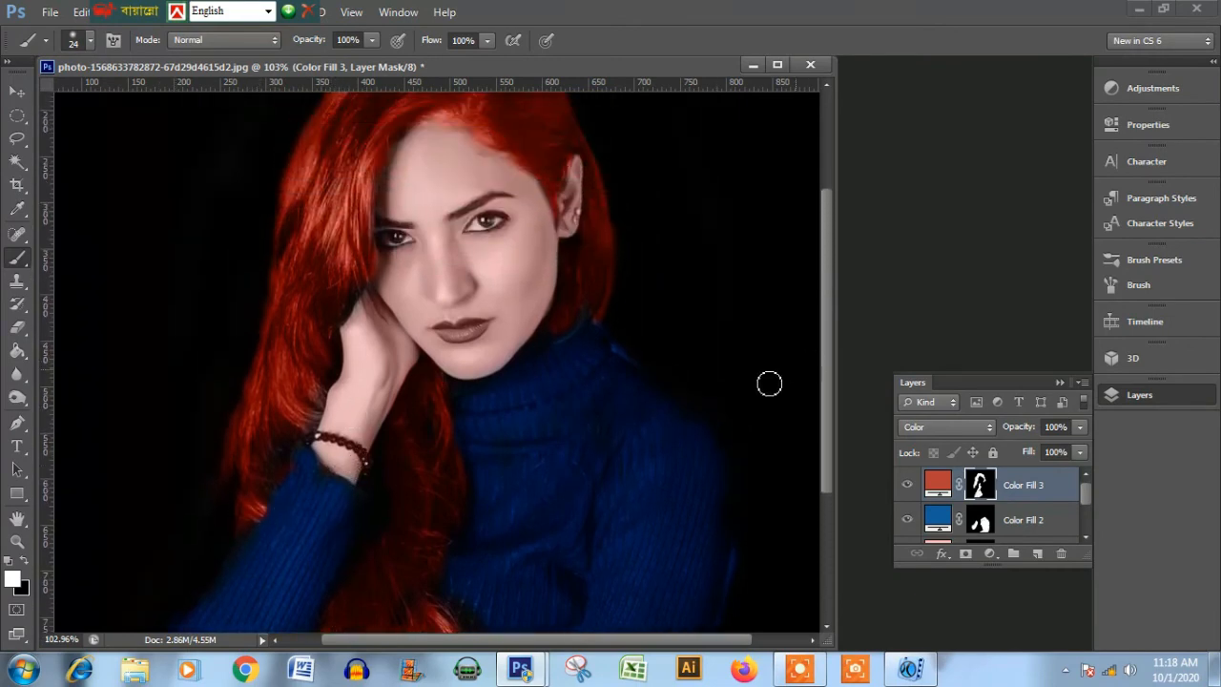
Lower the red fill layer's fill to 62% and its opacity to 99%.
key("x")
scroll(596, 358, "down", 5, "alt")
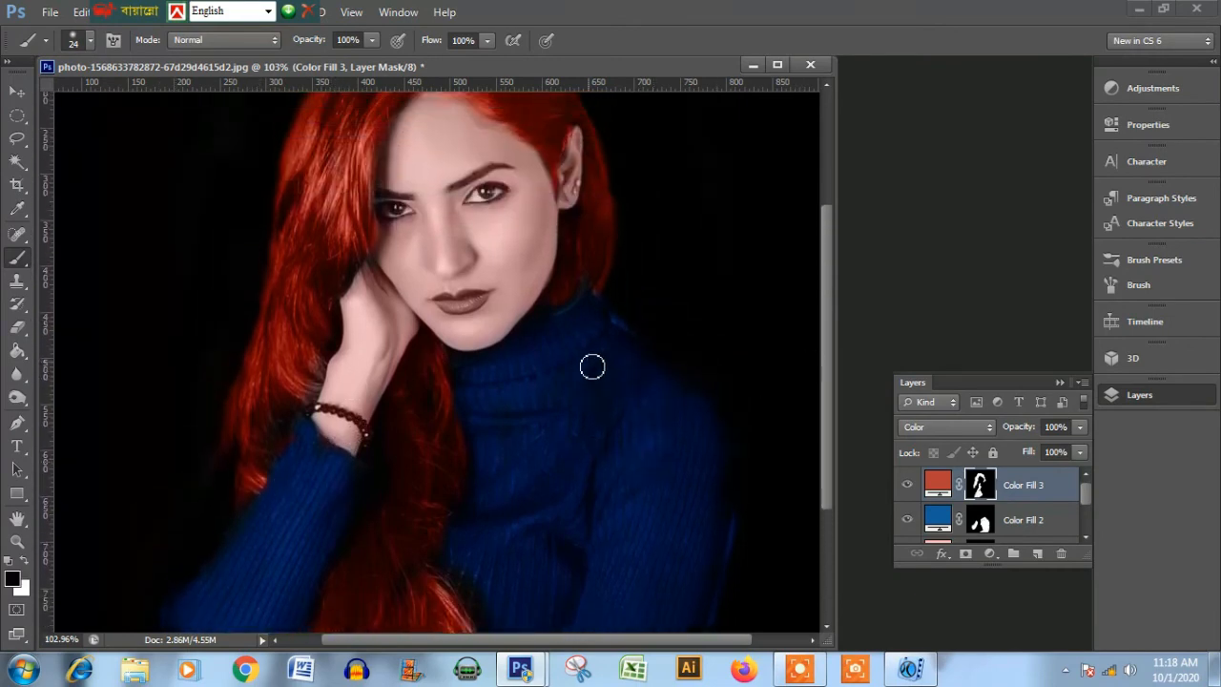
scroll(595, 354, "down", 2)
scroll(594, 354, "up", 1)
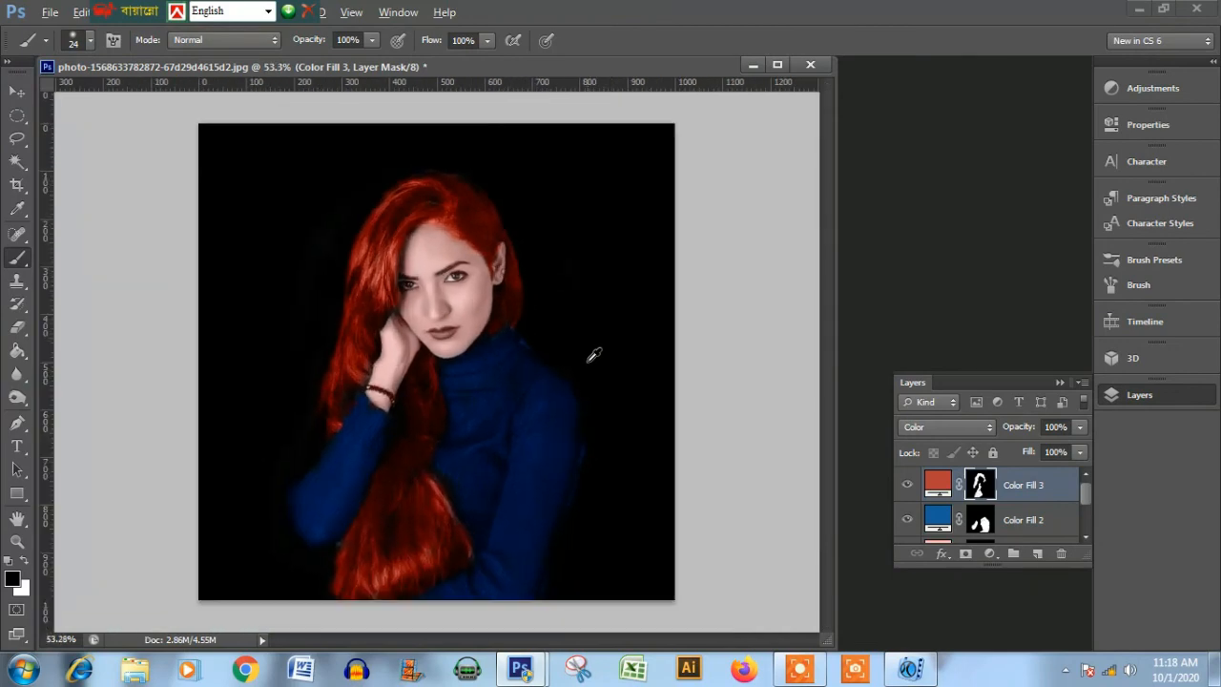
left_click(1078, 453)
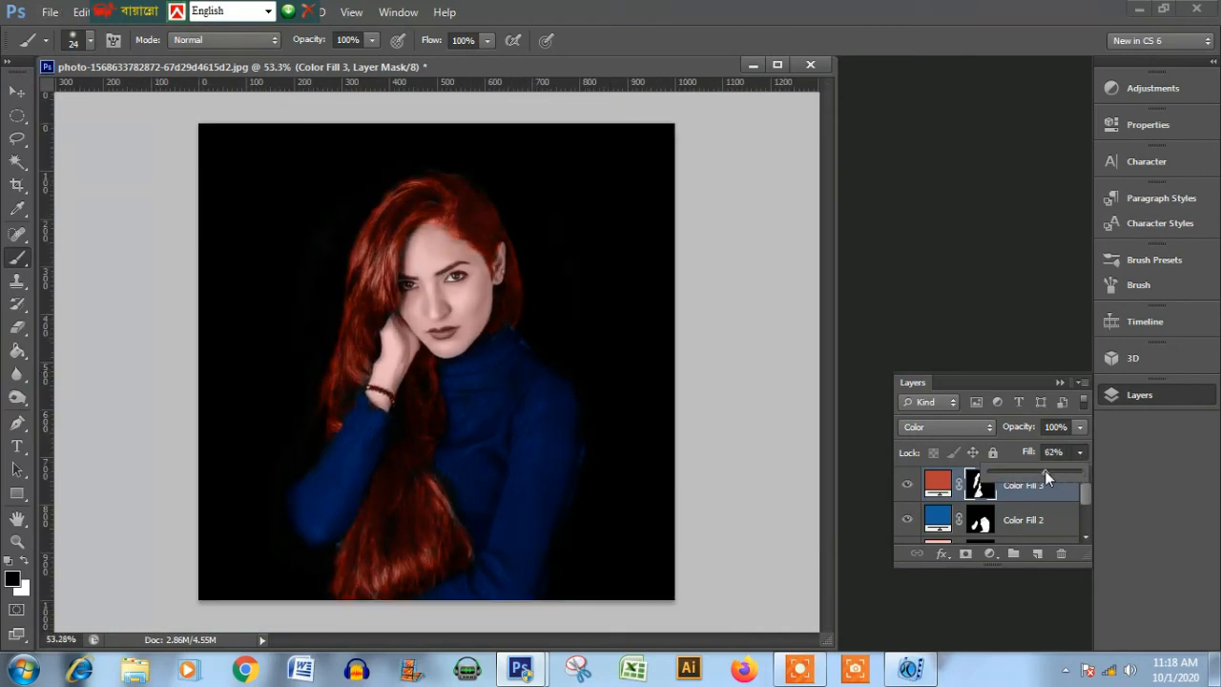
left_click(1081, 430)
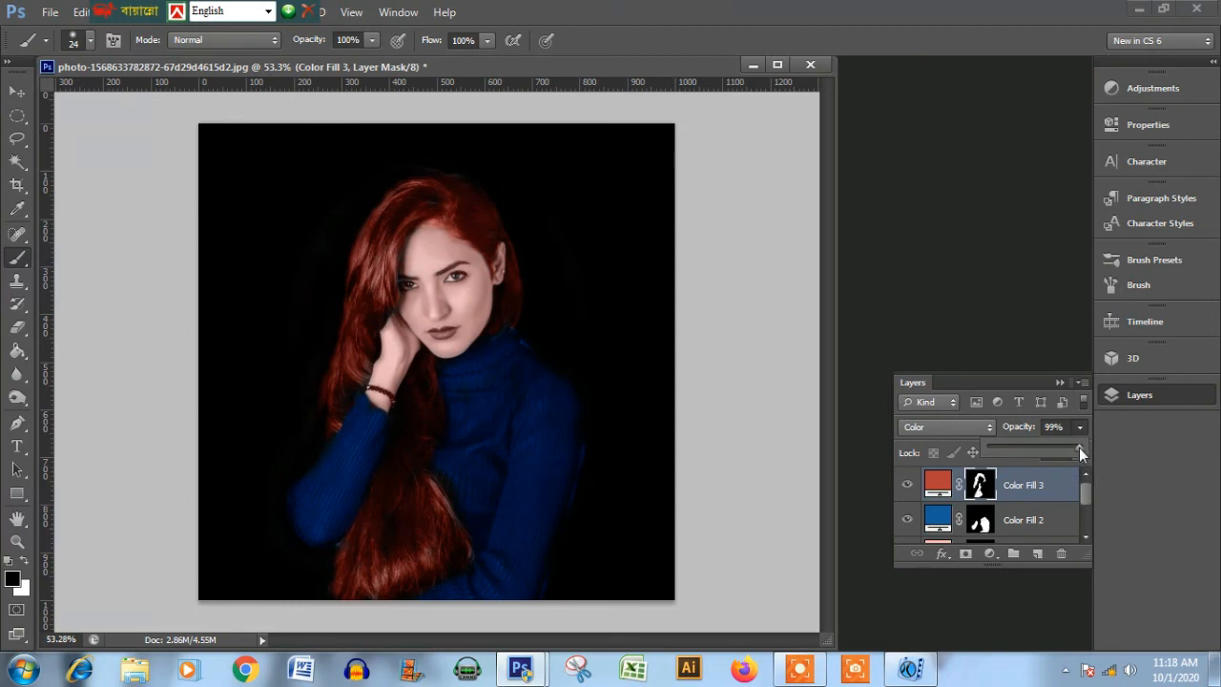
left_click(944, 278)
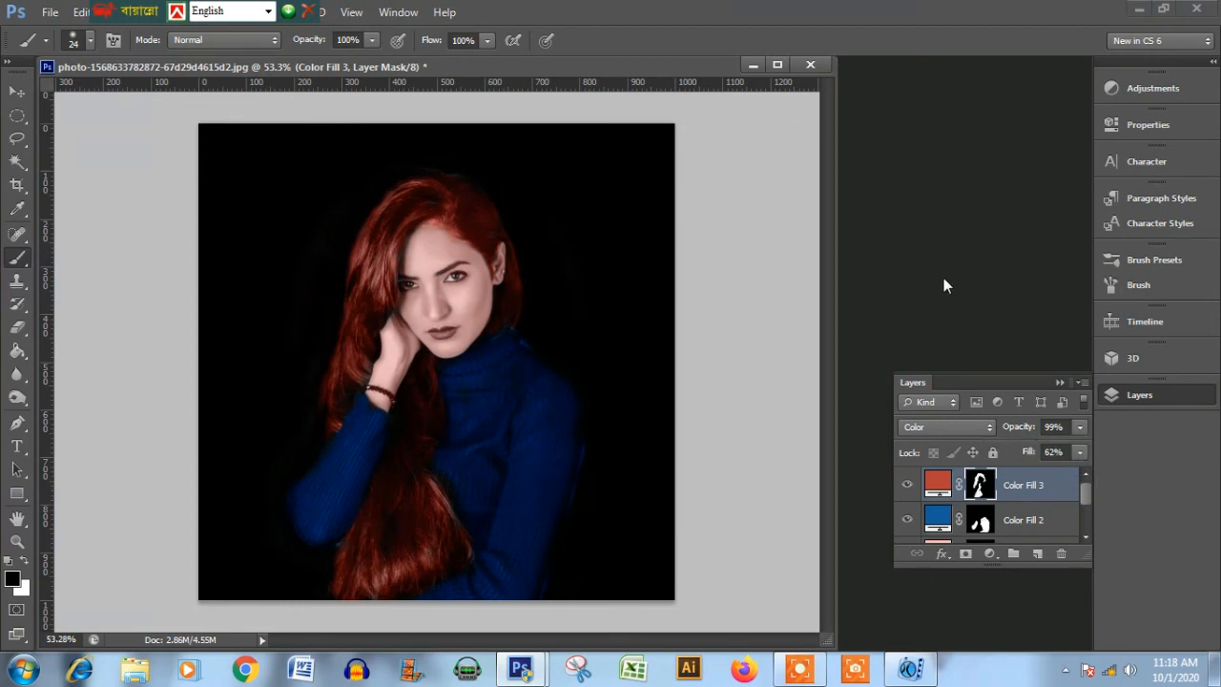
Maximize the document window and view the whole colorized portrait.
left_click(781, 65)
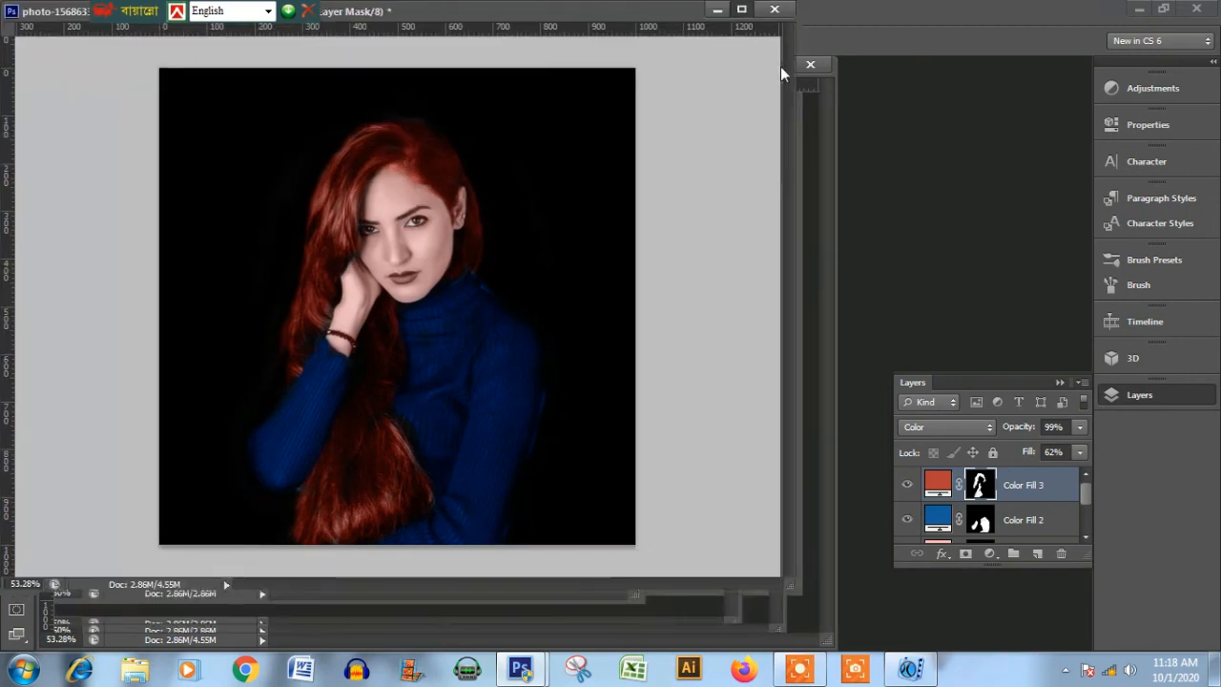
scroll(787, 182, "down", 3)
scroll(787, 182, "up", 4)
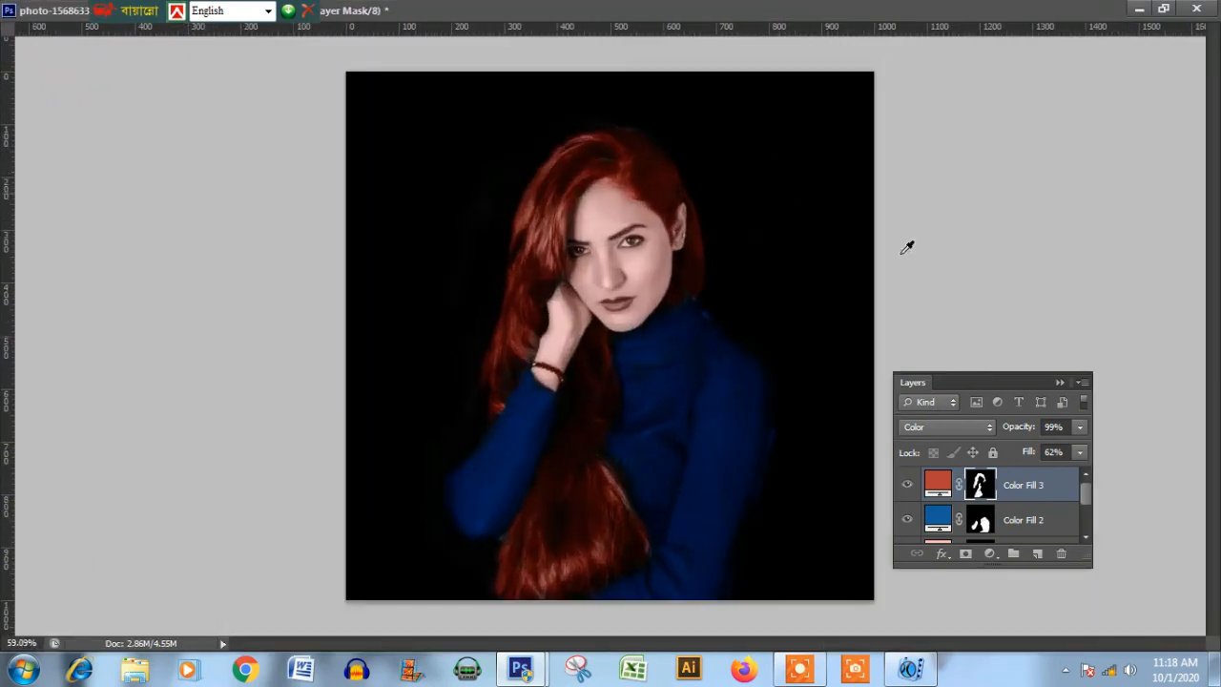
Inspect the colorized portrait at 65% zoom with the layer list hidden, and restore the document to its floating window.
key("F7")
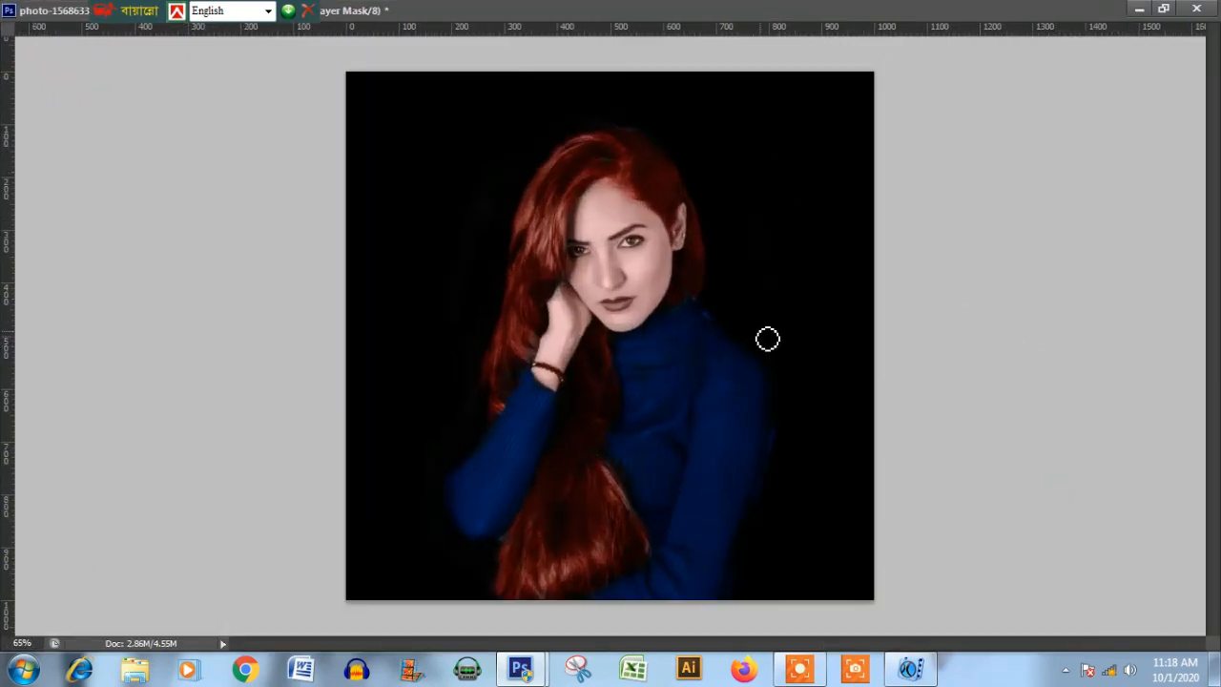
scroll(769, 338, "up", 2)
scroll(761, 325, "down", 1)
scroll(760, 324, "up", 2)
scroll(761, 324, "down", 1)
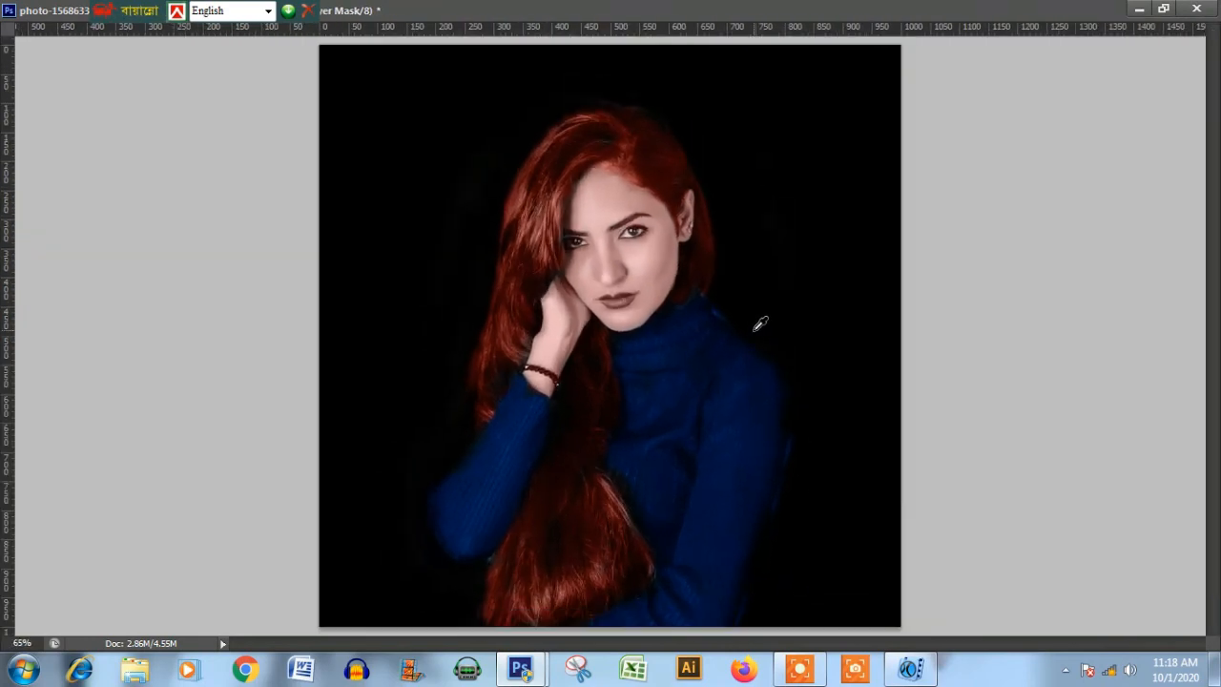
left_click(1164, 9)
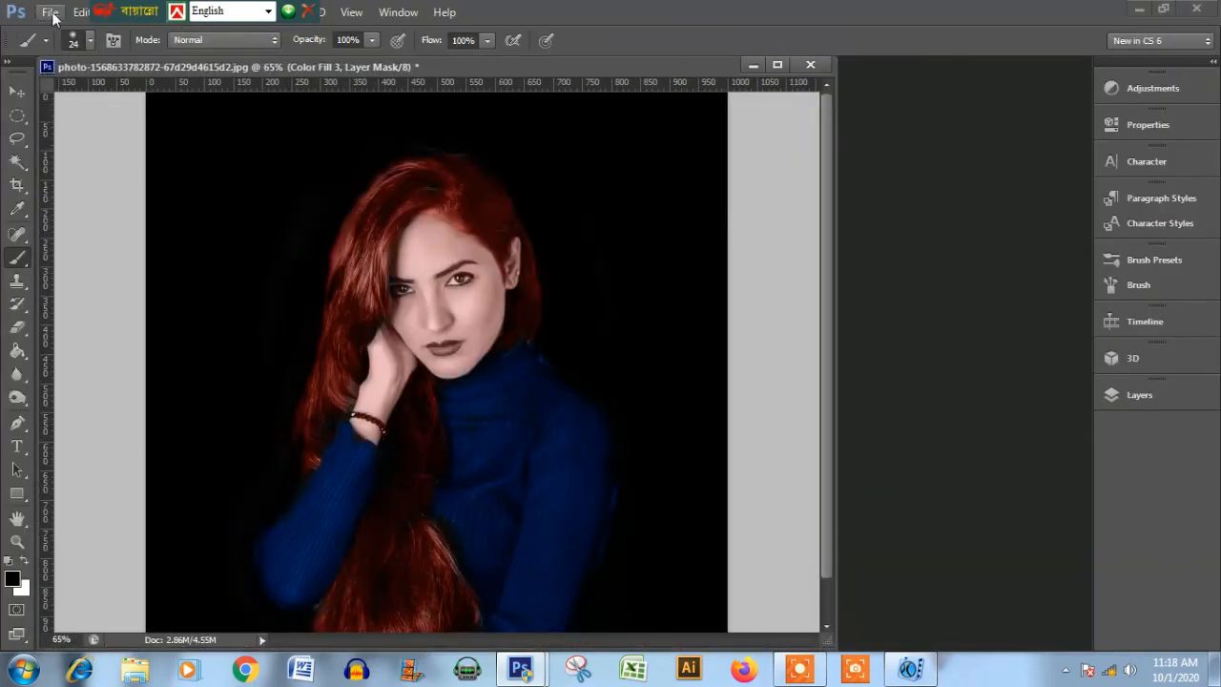
Save a JPEG copy of the portrait to the Desktop as "Cole", with Maximum quality 12 and the Progressive format option.
left_click(48, 12)
left_click(94, 229)
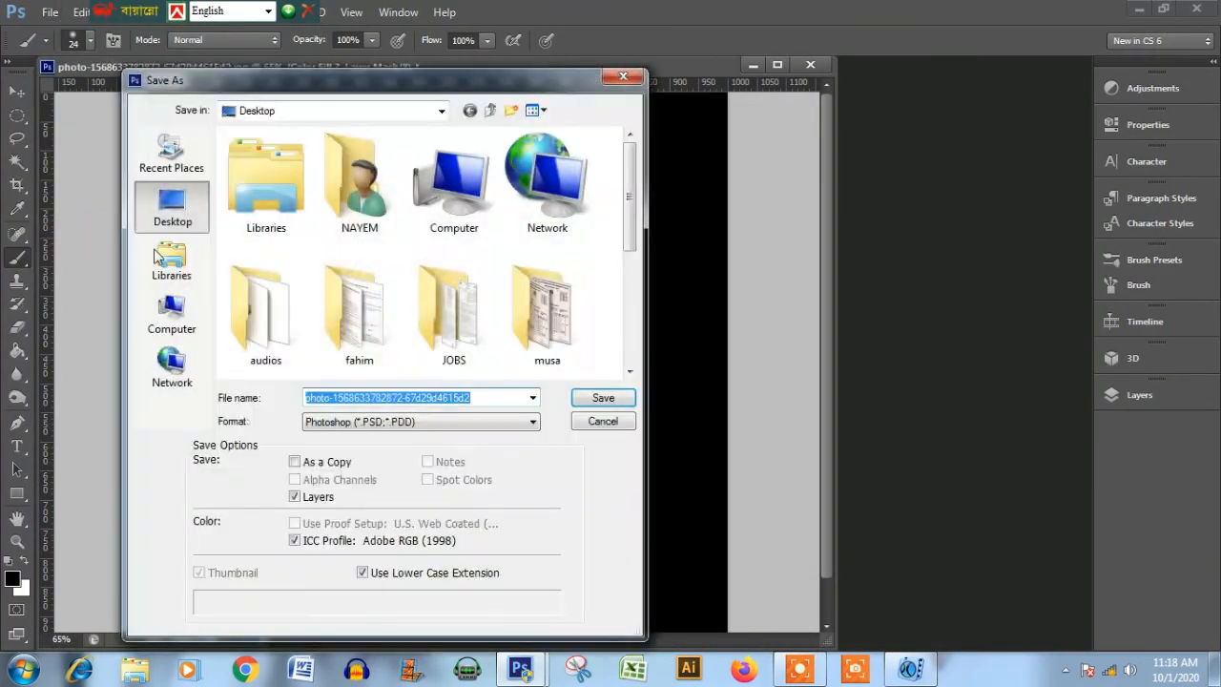
left_click(404, 423)
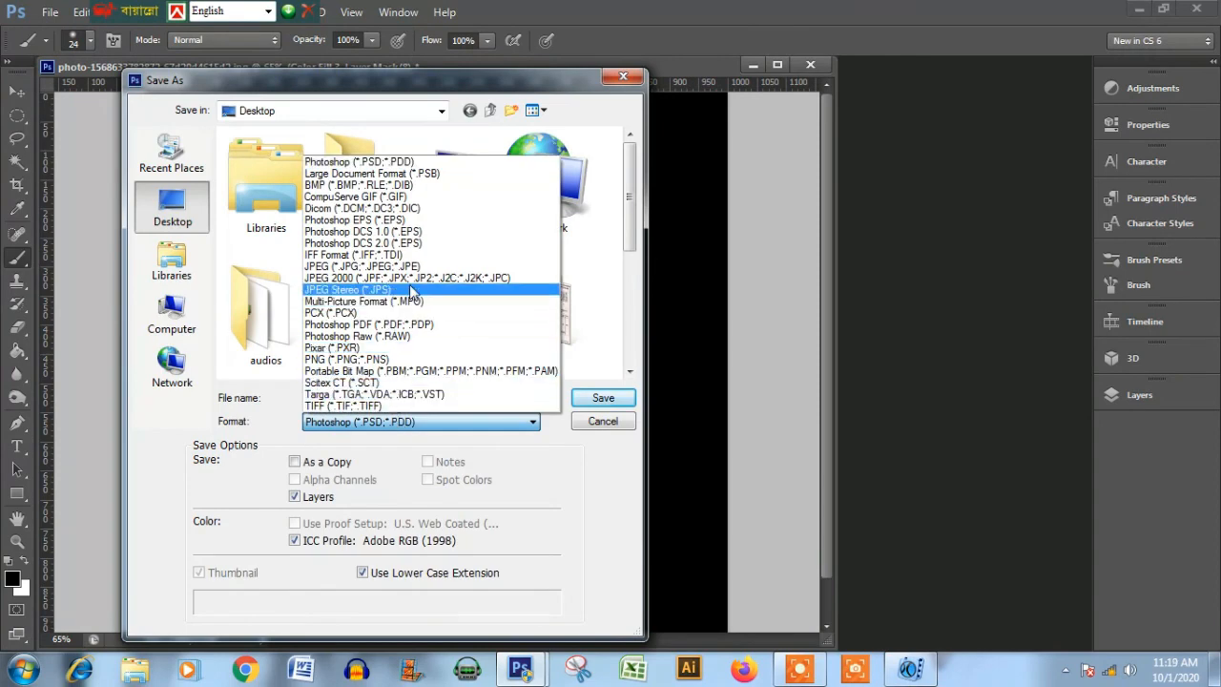
left_click(362, 266)
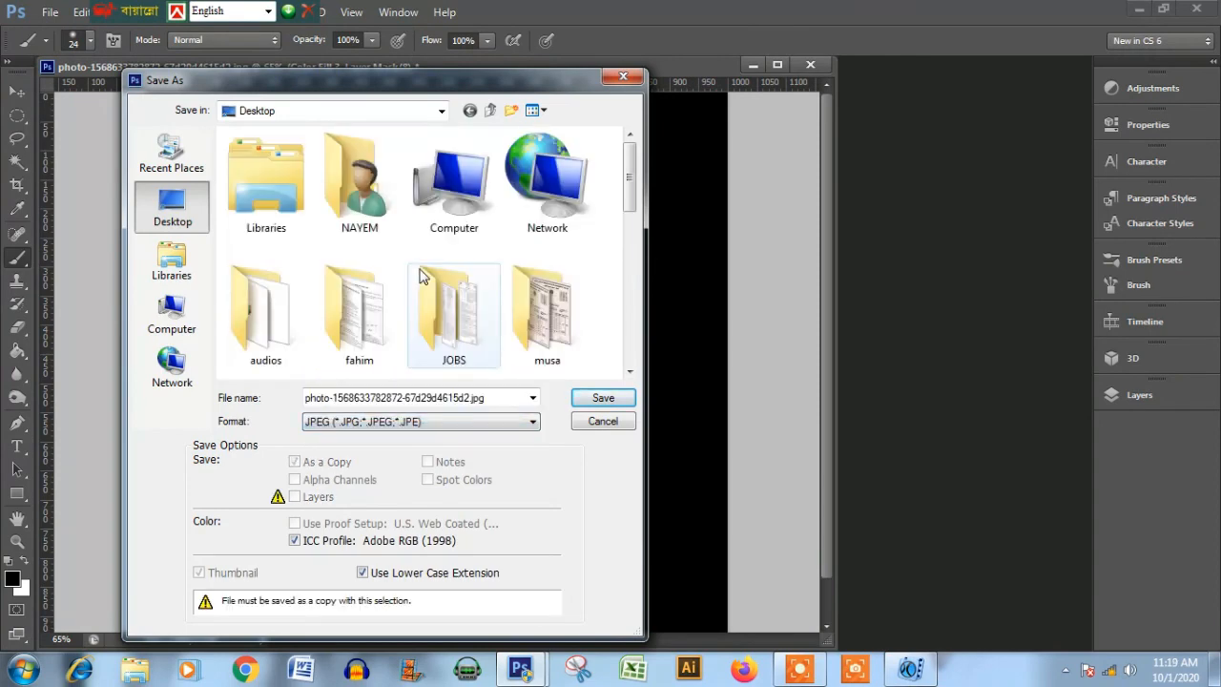
double_click(498, 398)
key("BackSpace")
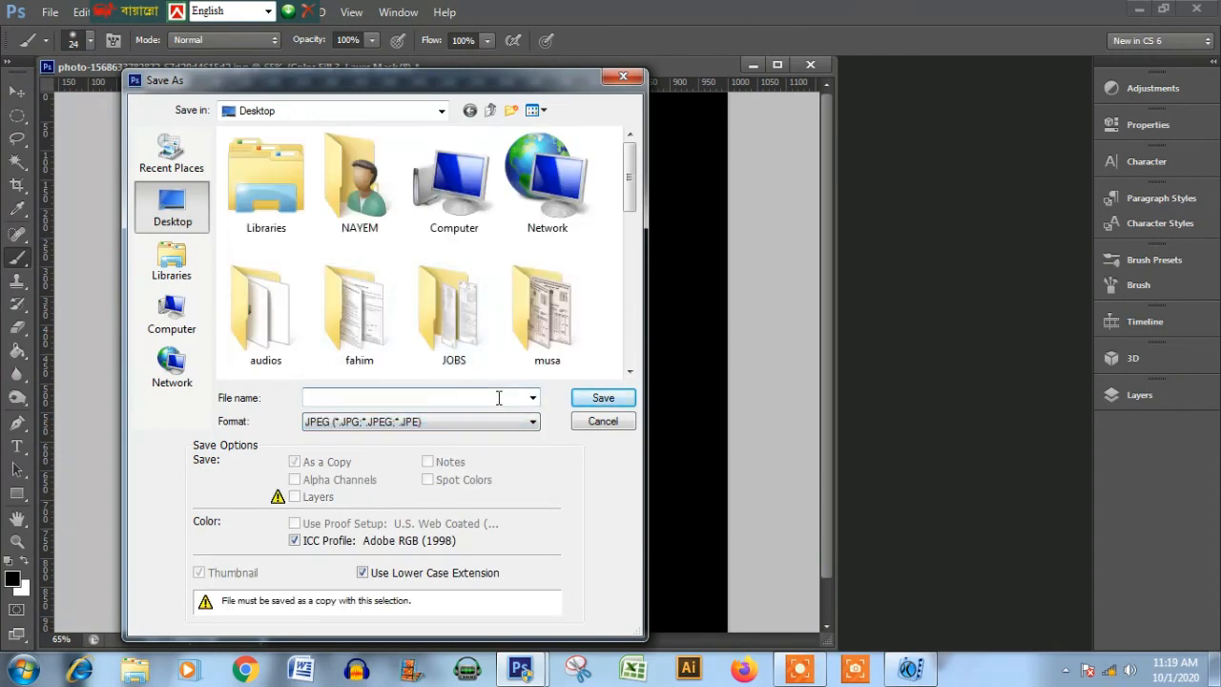
type("Cole")
left_click(585, 401)
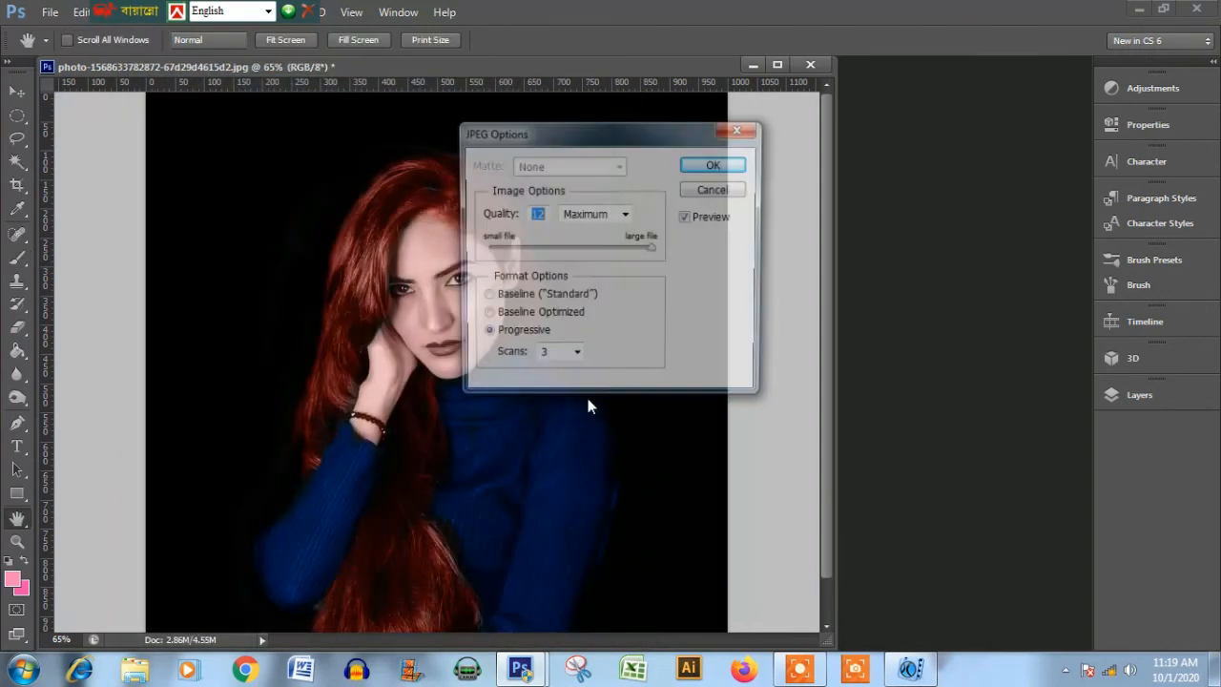
left_click(718, 166)
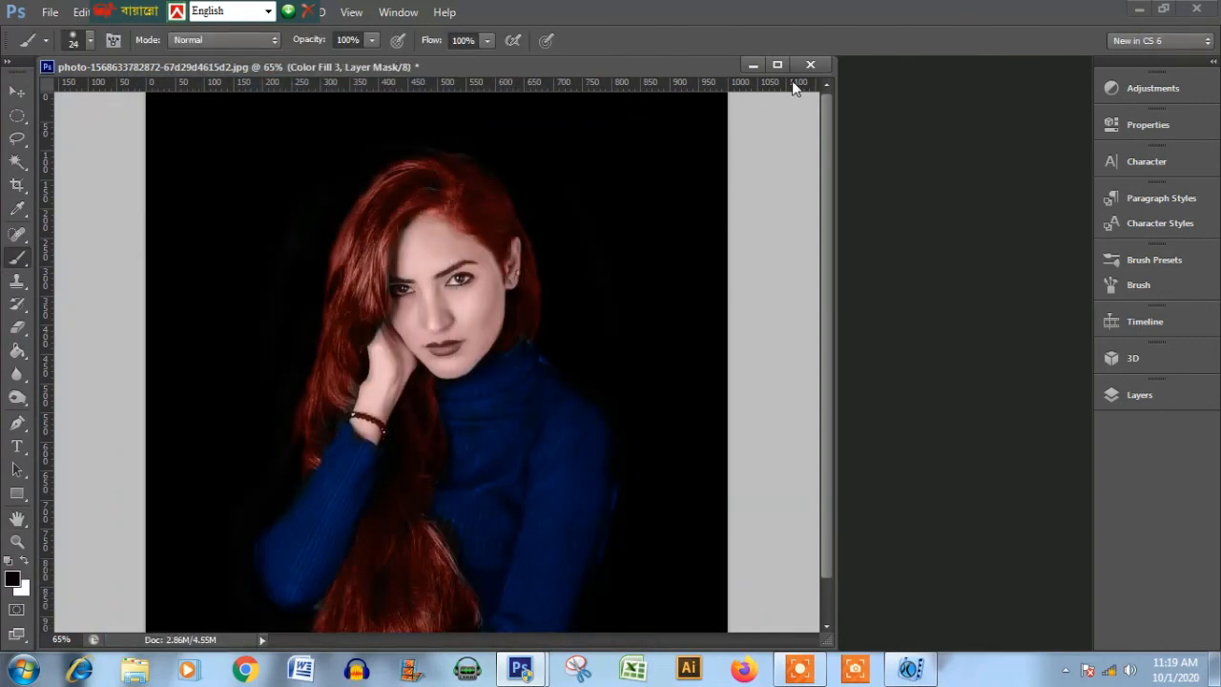